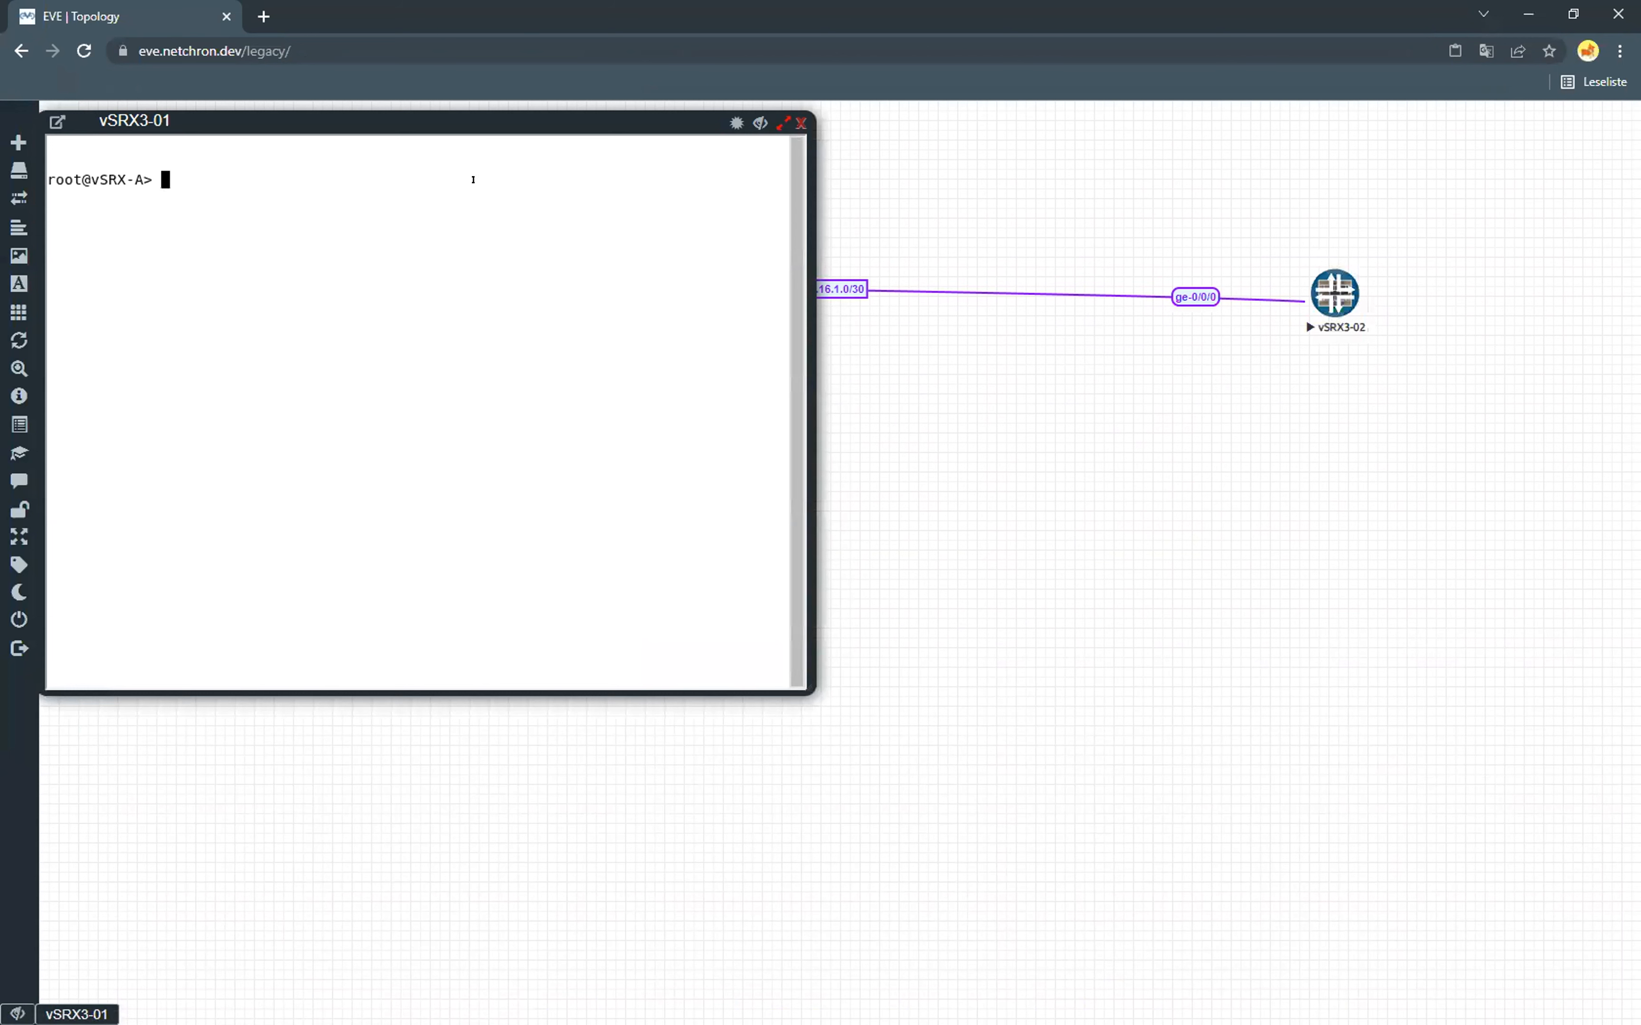
Step: Open the vSRX3-02 console and arrange both router consoles side by side beneath the topology
{"action": "left_click_drag", "start_coordinate": [447, 117], "coordinate": [479, 371]}
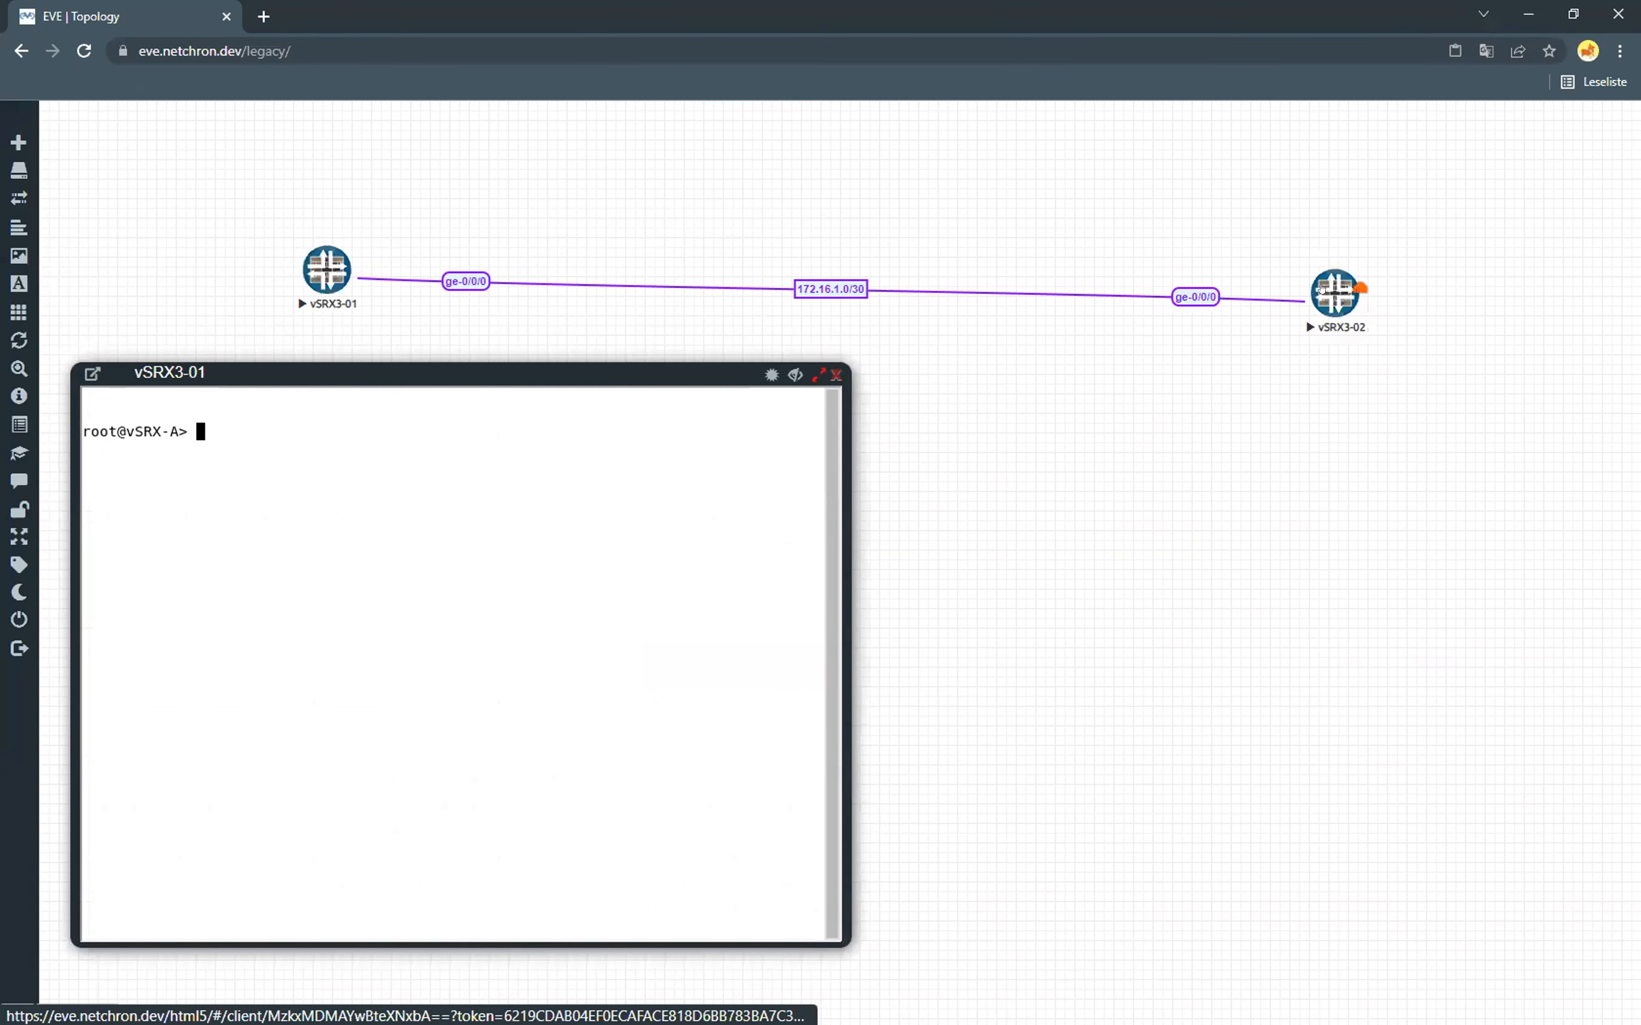
{"action": "left_click", "coordinate": [1334, 293]}
{"action": "left_click_drag", "start_coordinate": [457, 125], "coordinate": [1276, 393]}
{"action": "left_click_drag", "start_coordinate": [584, 380], "coordinate": [554, 412]}
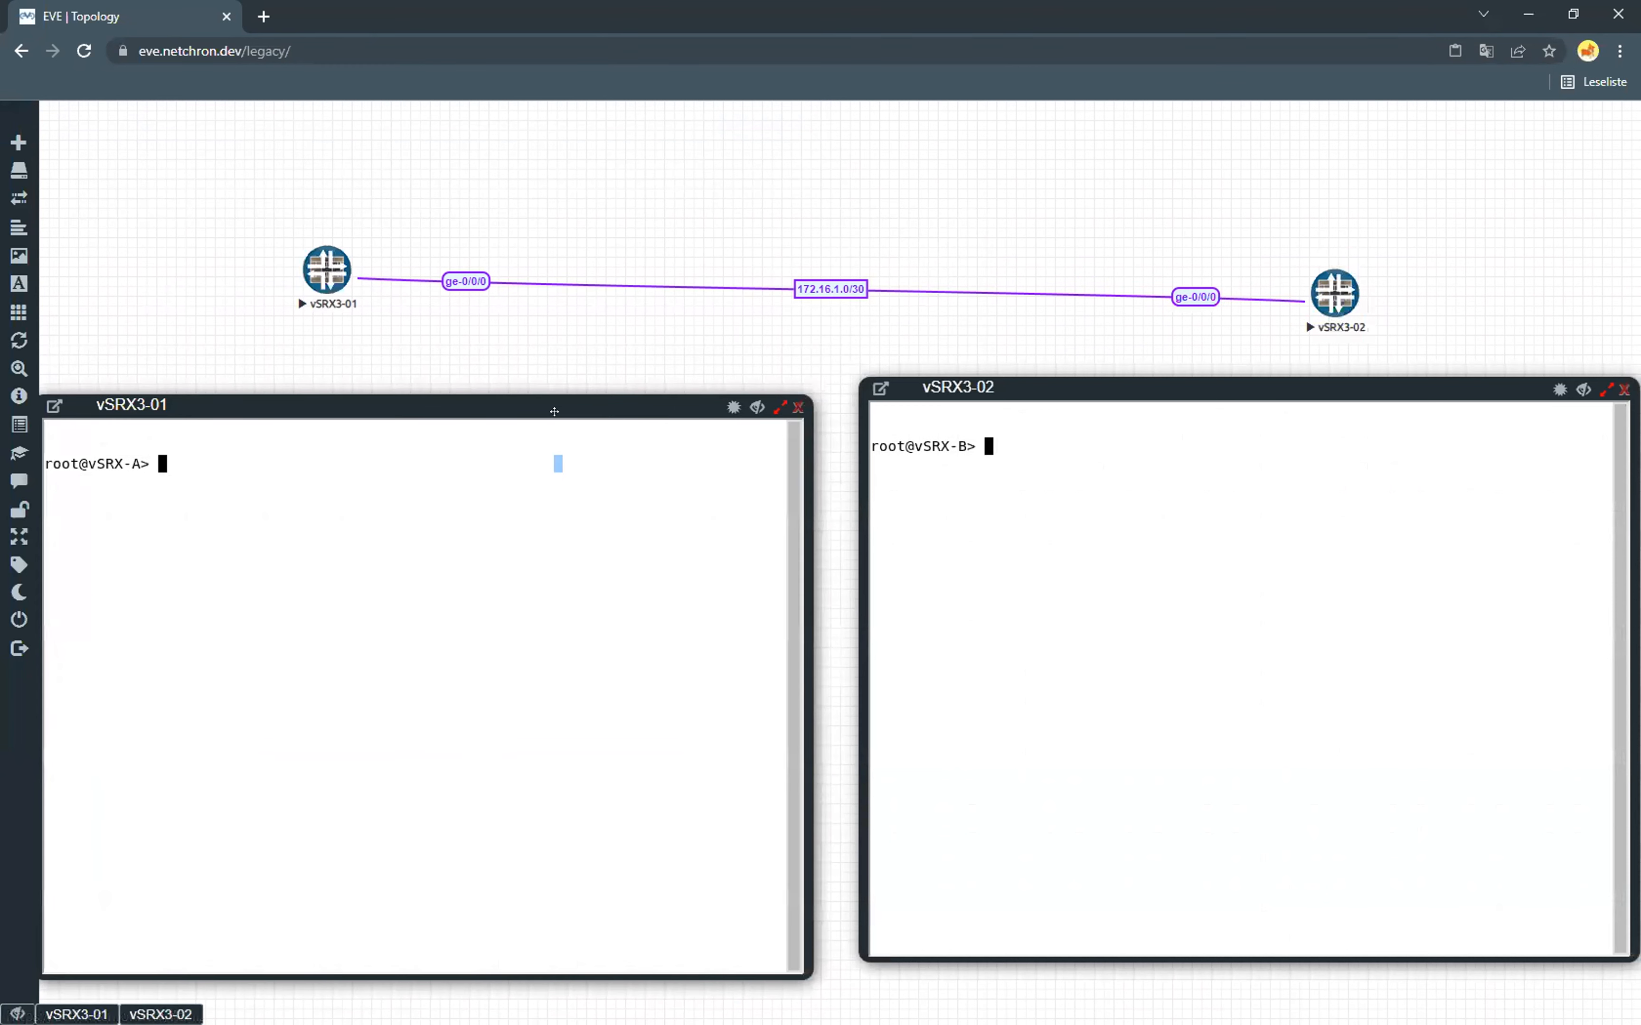
Step: Start continuous pings to 172.16.1.2 from vSRX-A and to 172.16.1.1 from vSRX-B, and align the vSRX3-02 console with the other
{"action": "type", "text": "ping 172.16.1.2"}
{"action": "key", "text": "Return"}
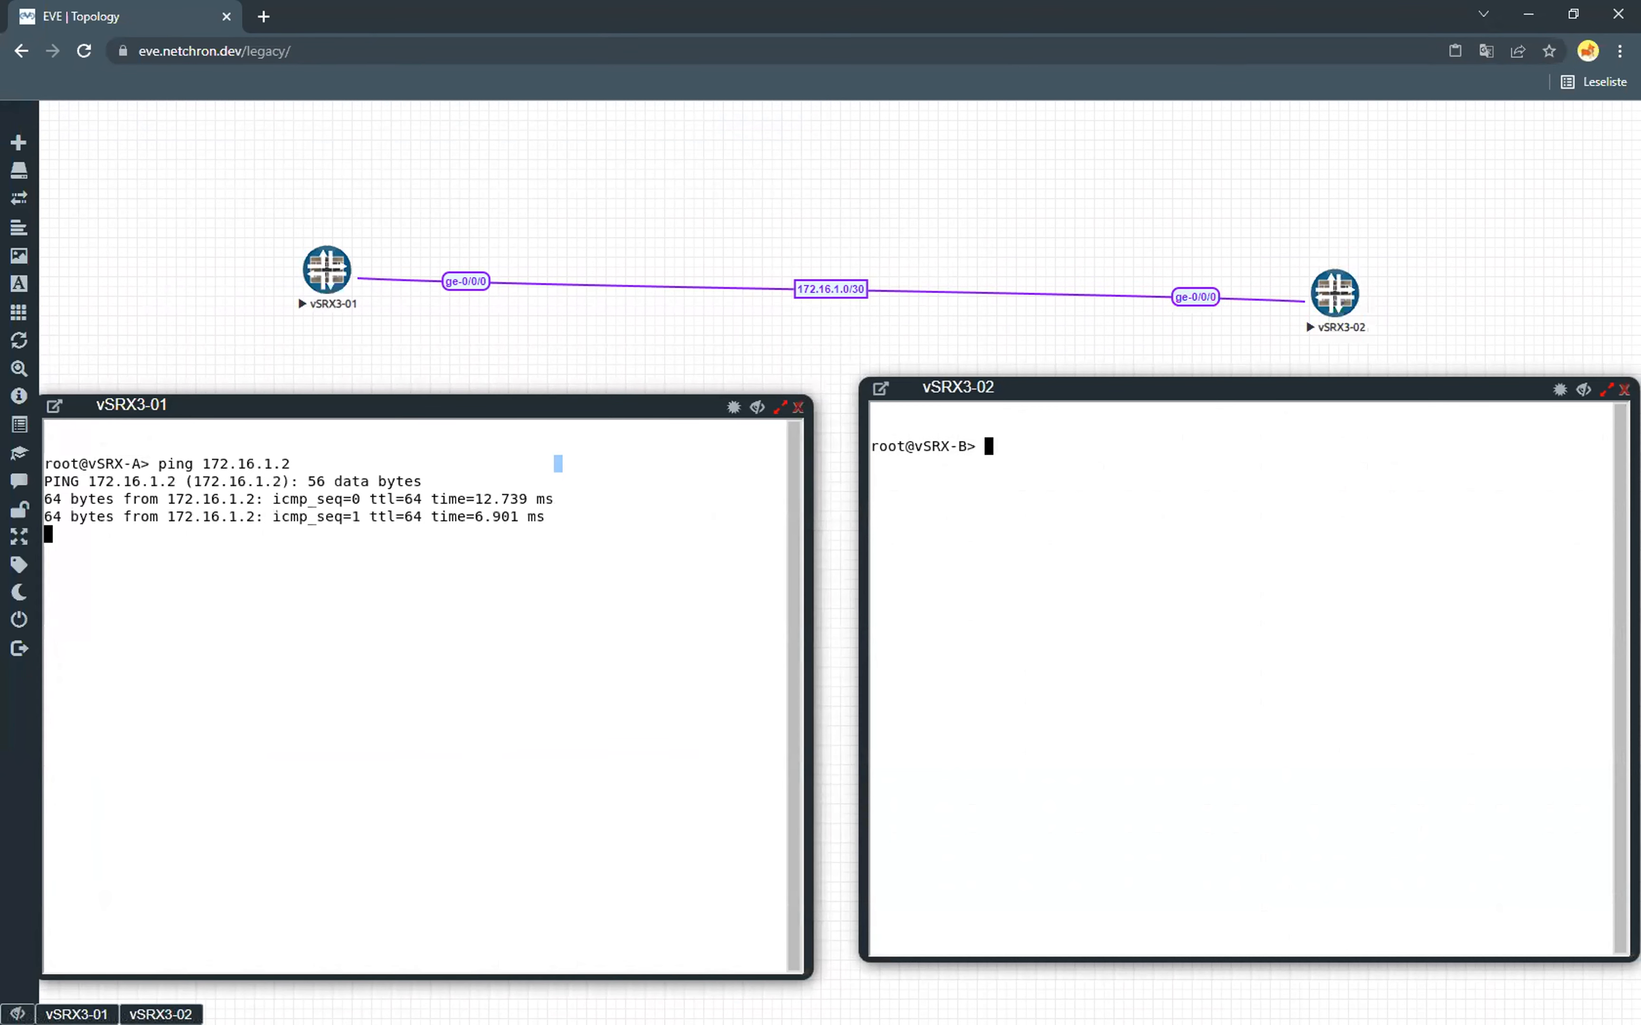
{"action": "type", "text": "ping 172.16.1.1"}
{"action": "key", "text": "Return"}
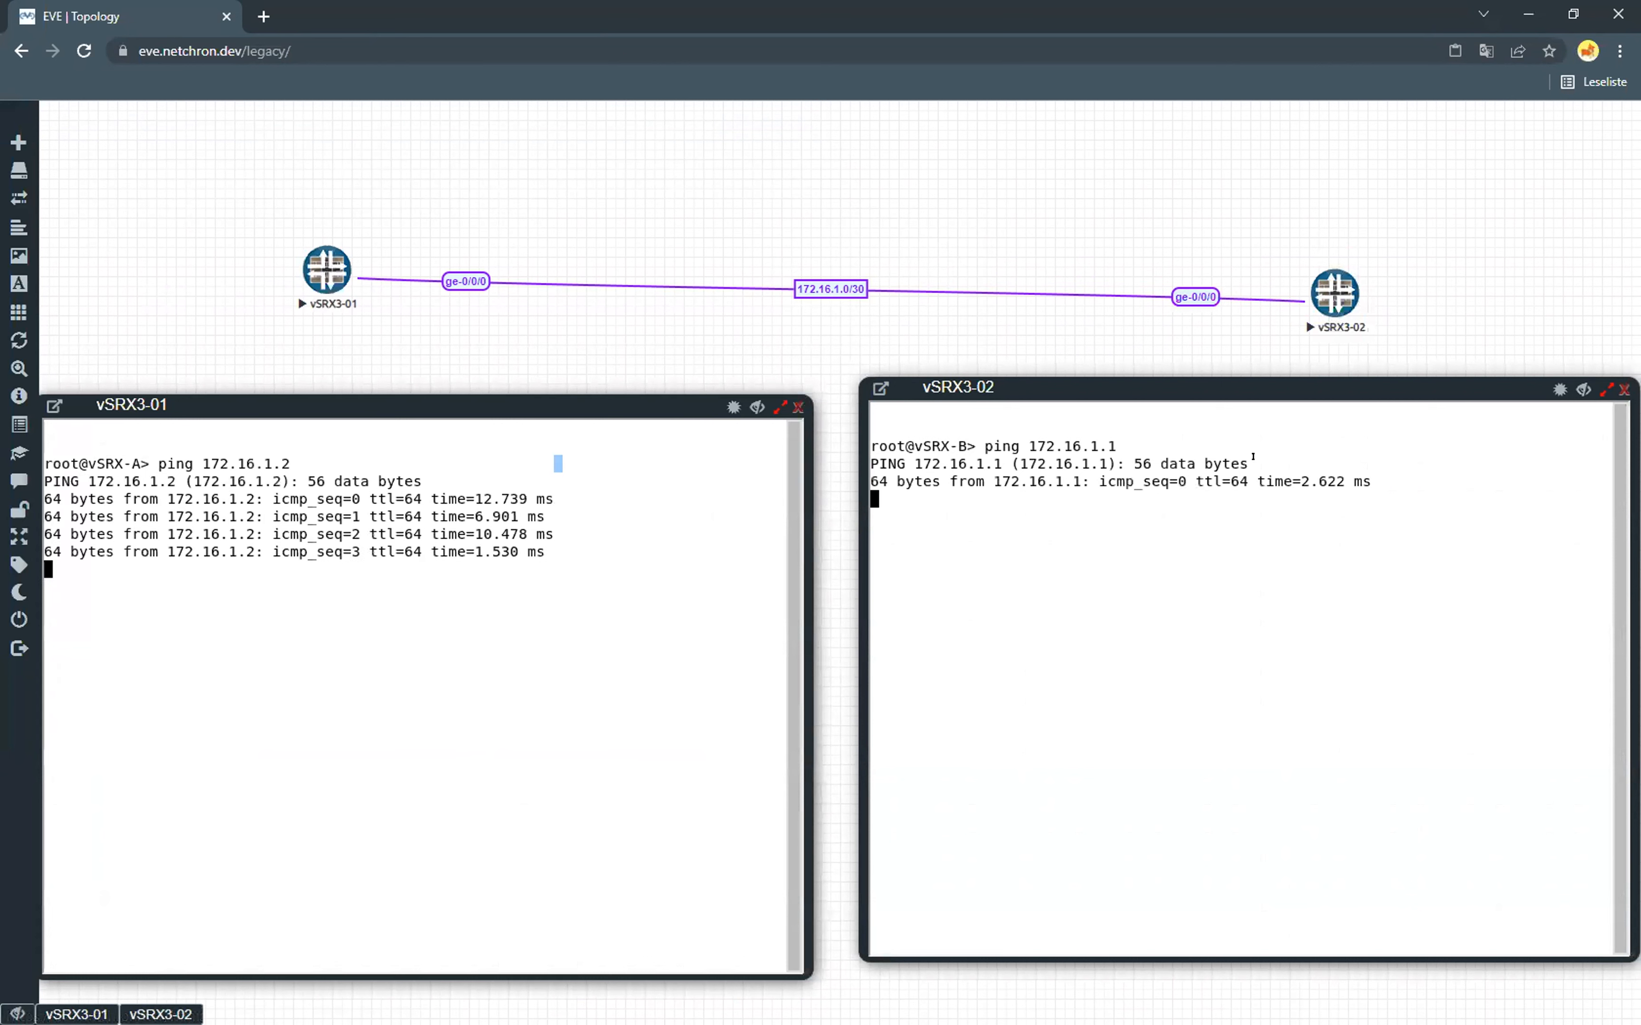
{"action": "left_click_drag", "start_coordinate": [1164, 382], "coordinate": [1138, 402]}
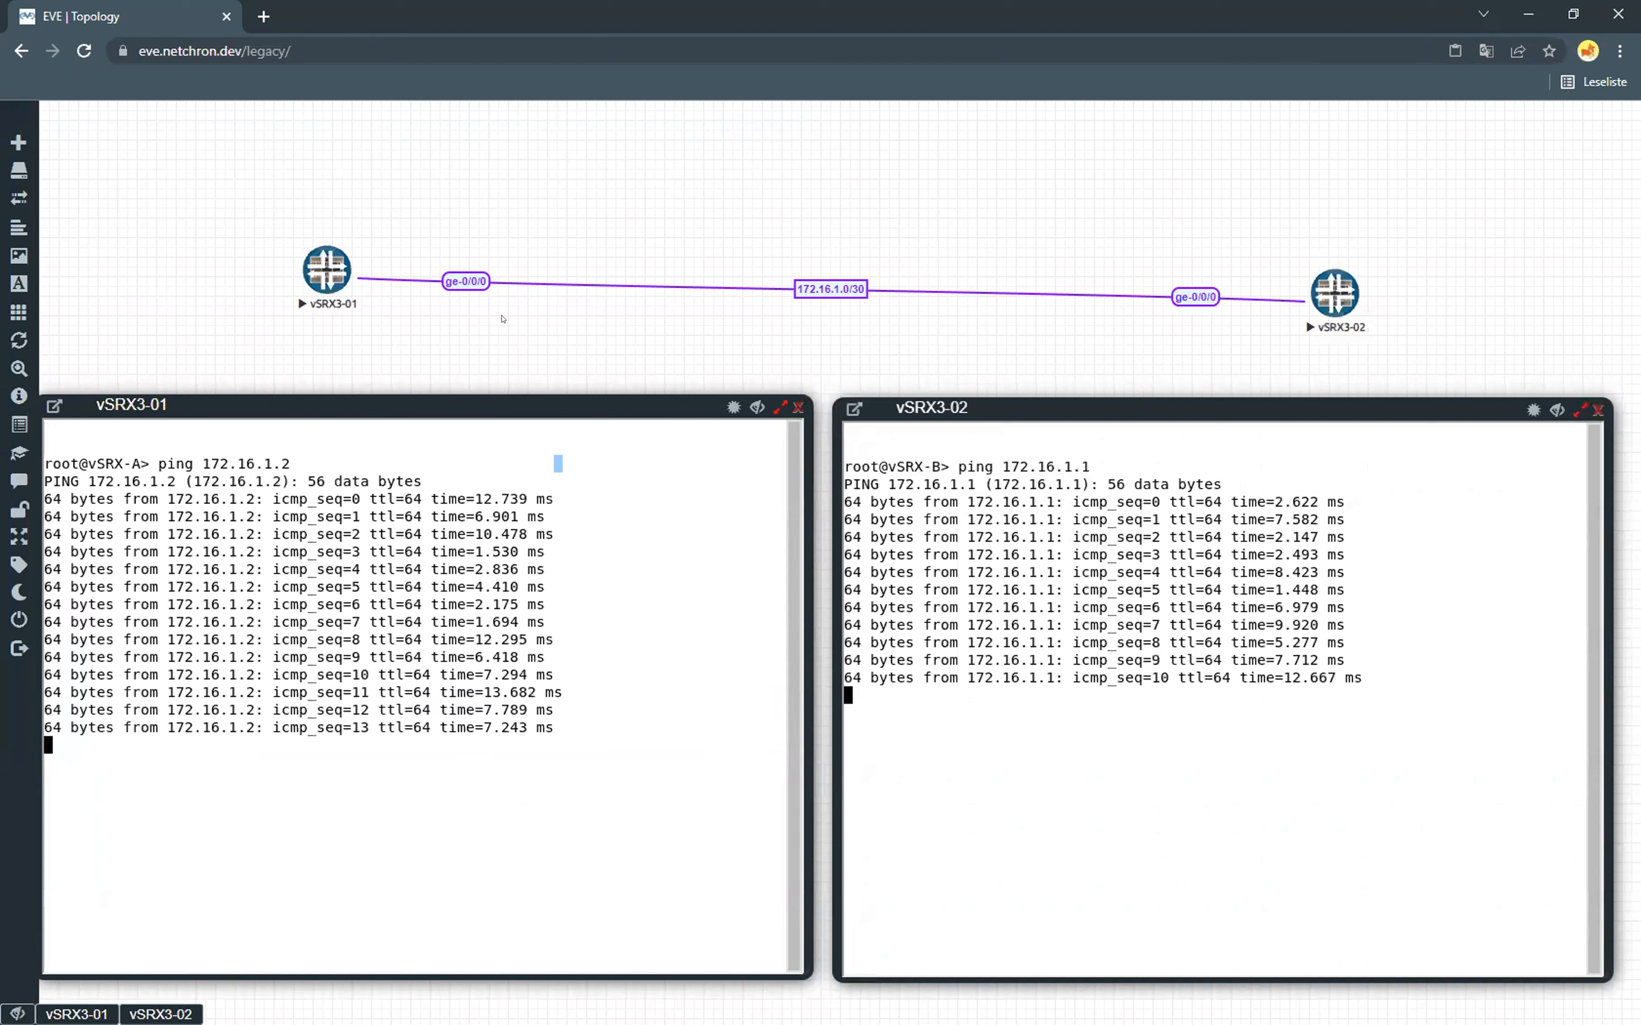
Step: Apply a 5000 ms delay to the first ge-0/0/0 interface in the link quality settings between the routers
{"action": "right_click", "coordinate": [475, 274]}
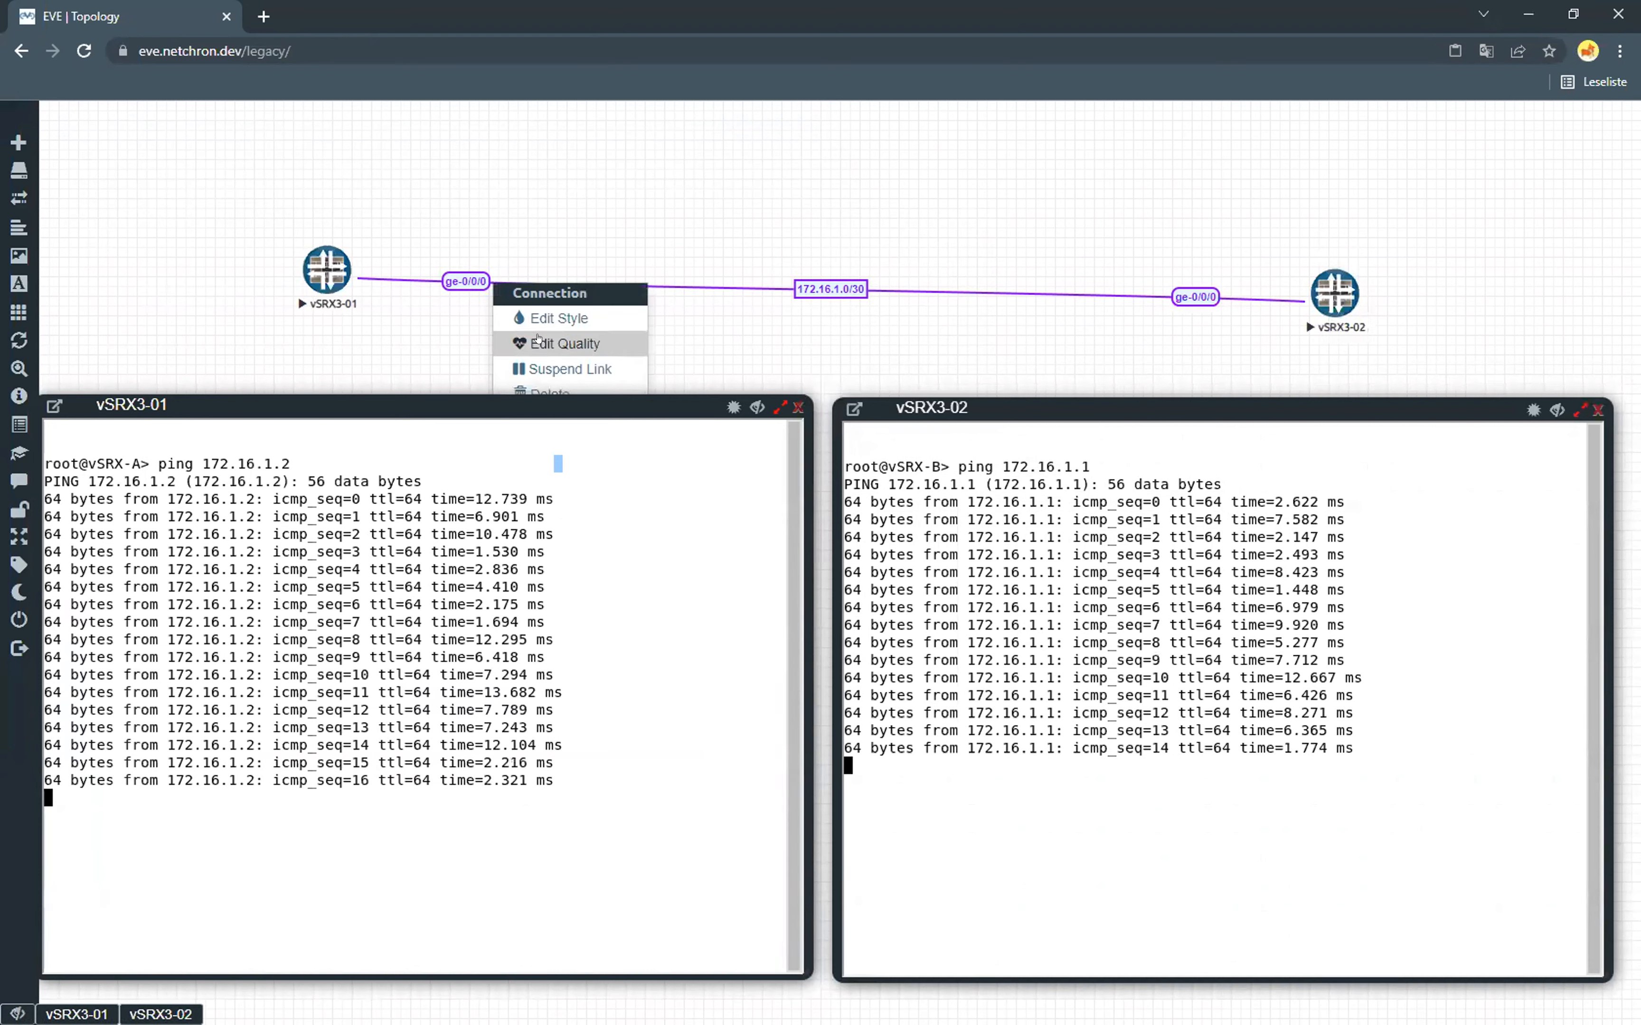
{"action": "left_click", "coordinate": [539, 339]}
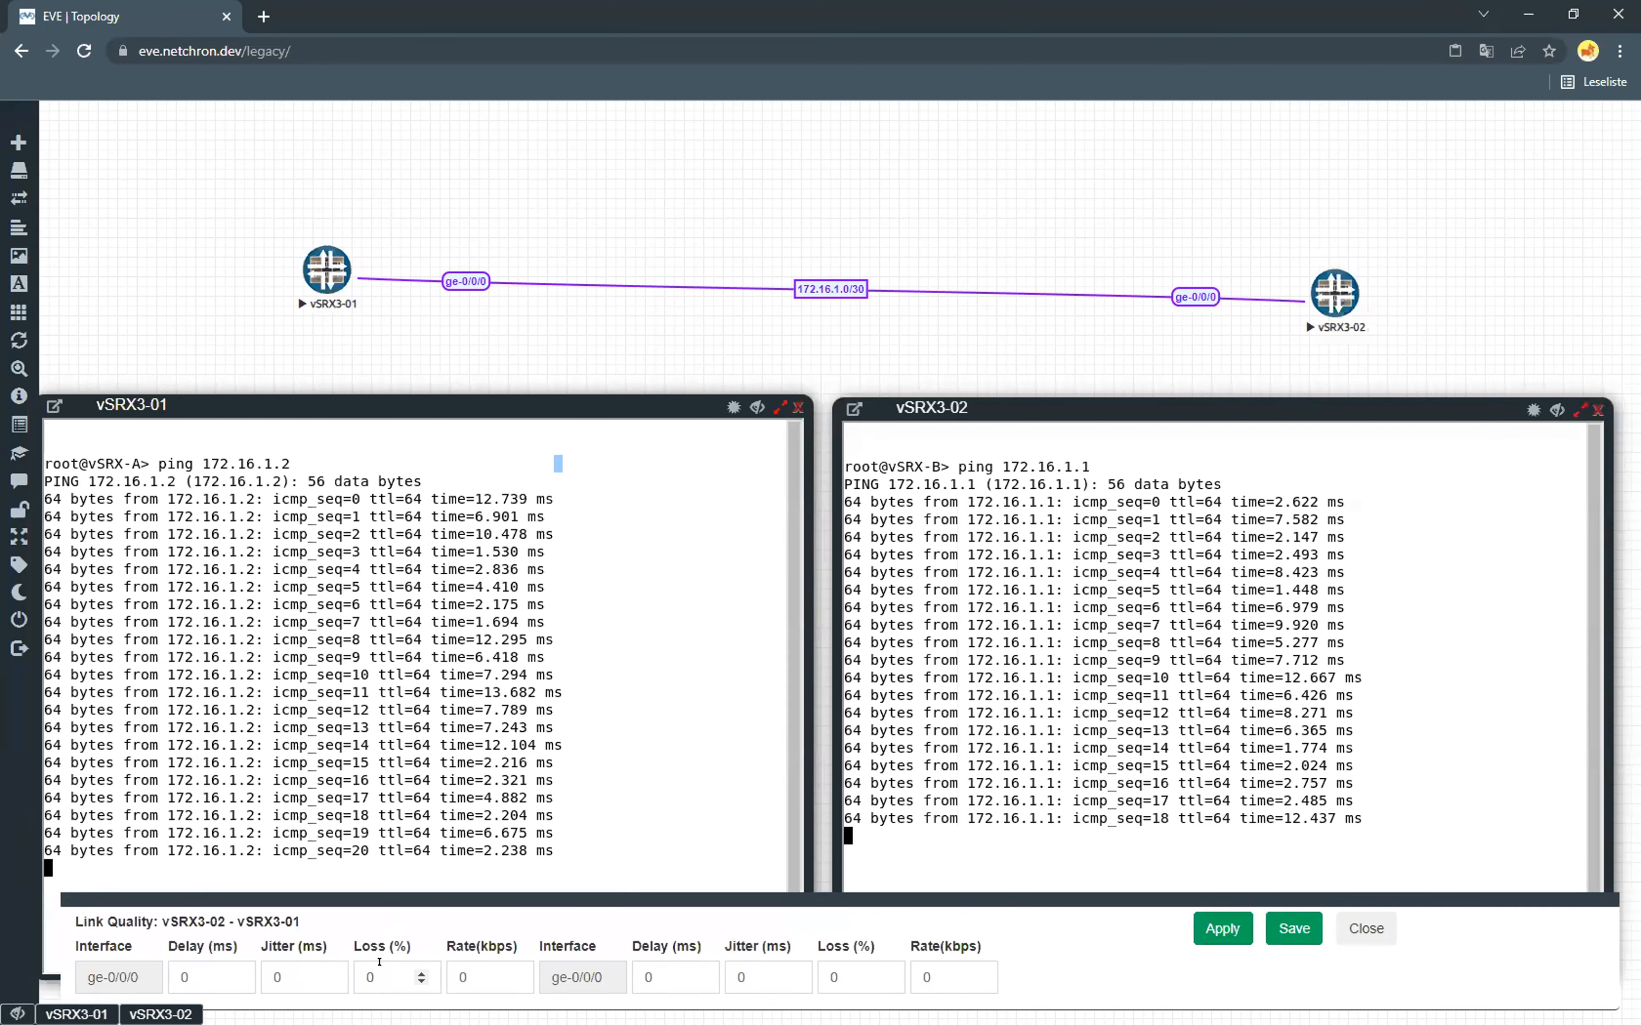
{"action": "double_click", "coordinate": [184, 976]}
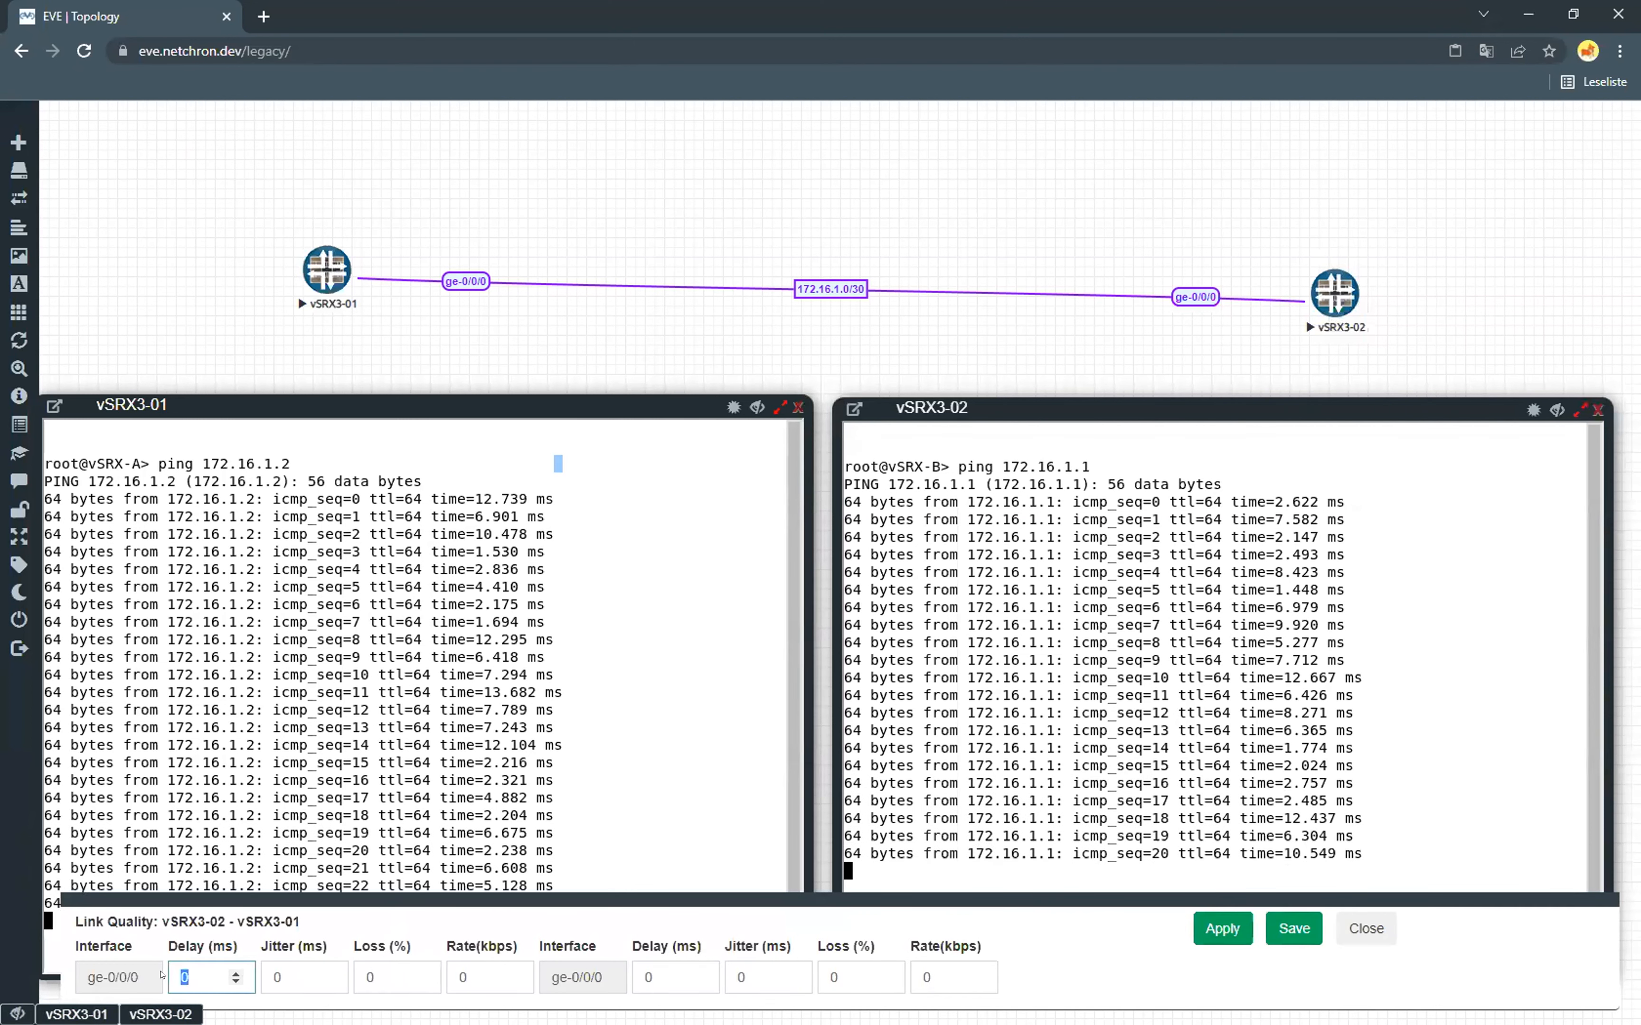
{"action": "type", "text": "5000"}
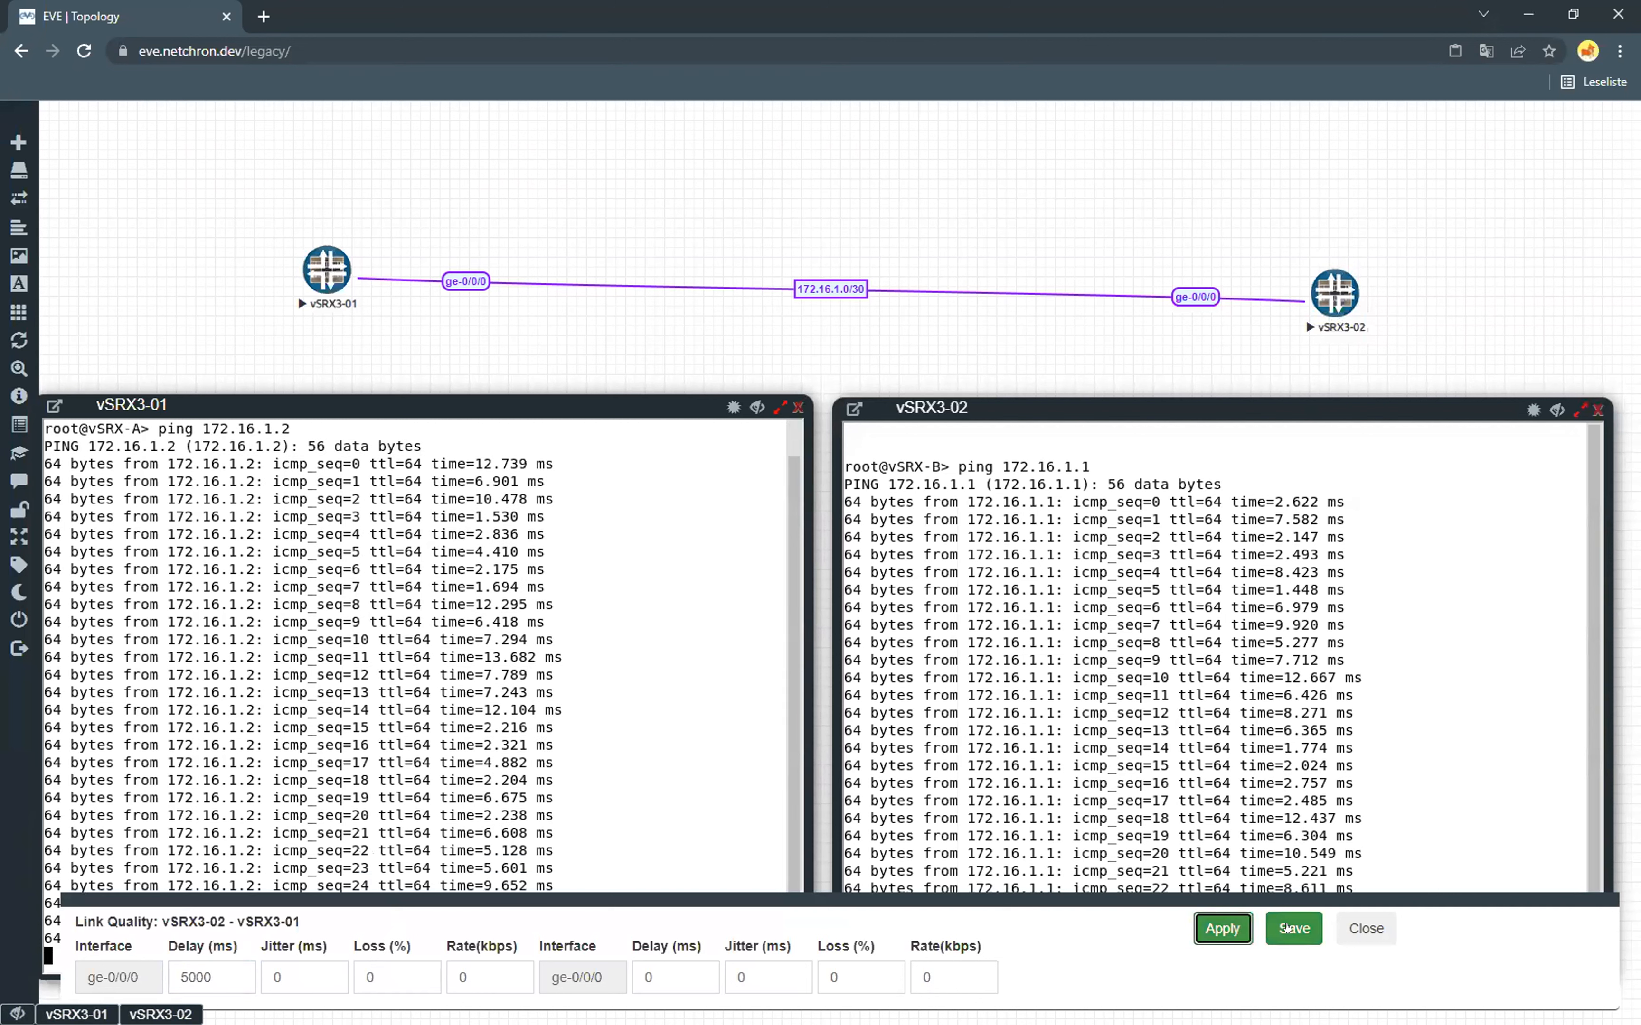
{"action": "left_click", "coordinate": [1349, 927]}
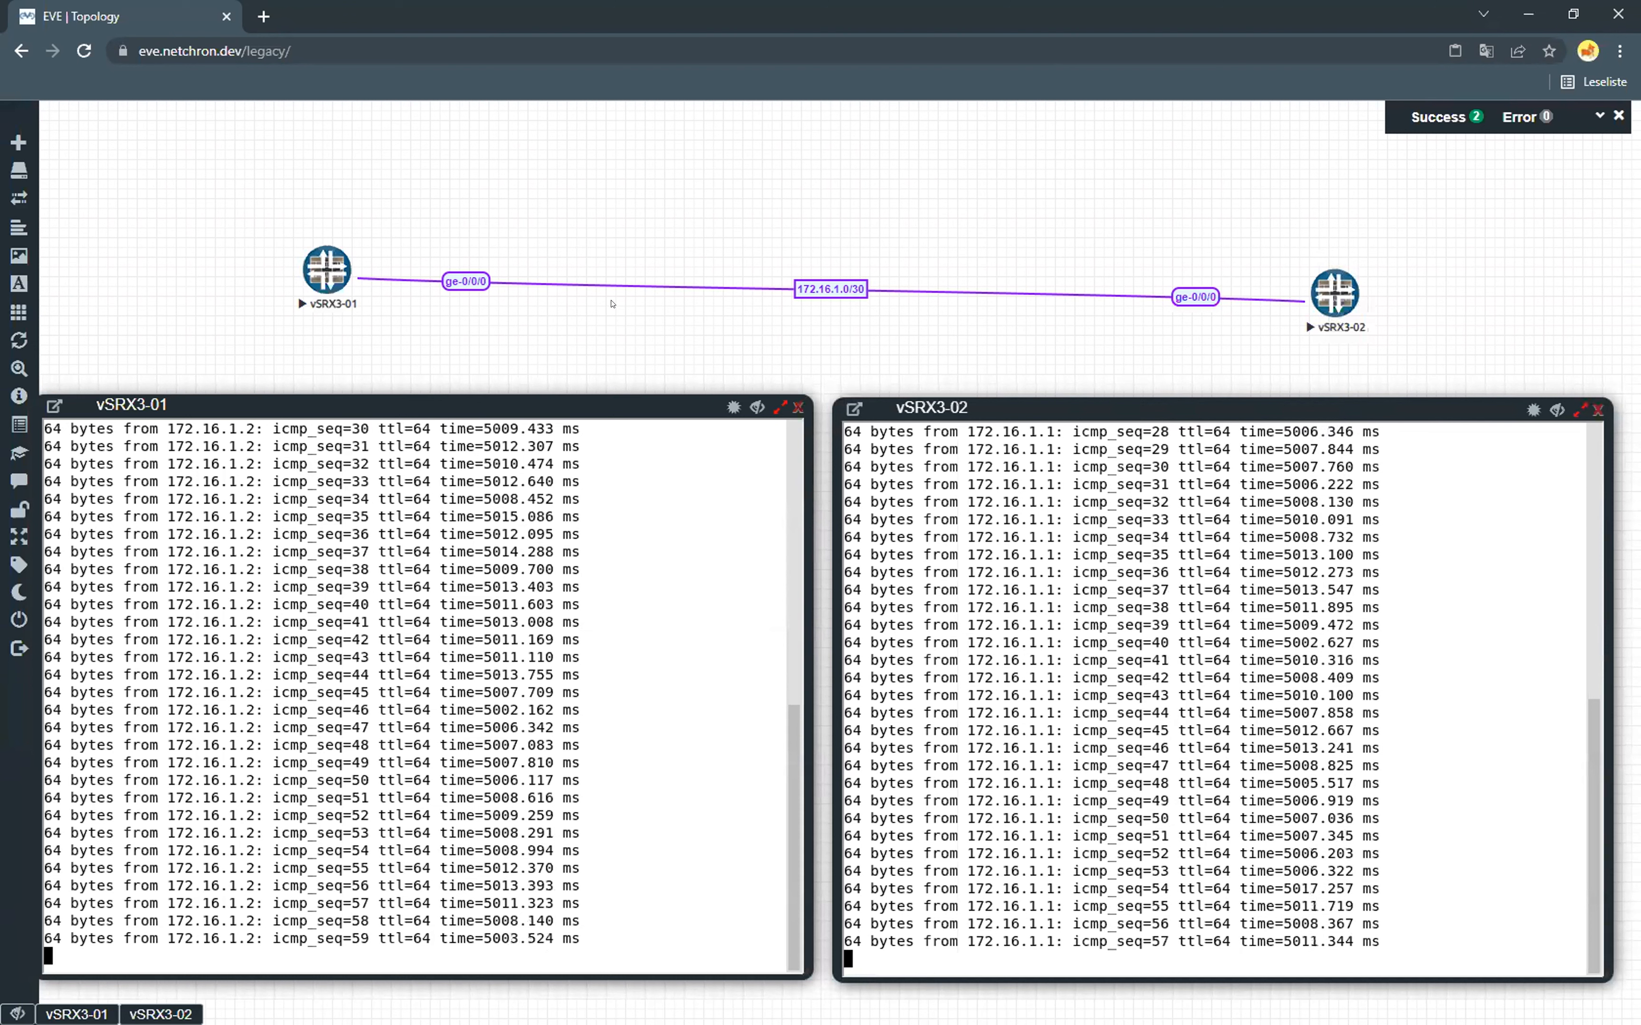
Step: Reset the link's delay on the first ge-0/0/0 interface to 0 ms and save the link quality
{"action": "right_click", "coordinate": [483, 284]}
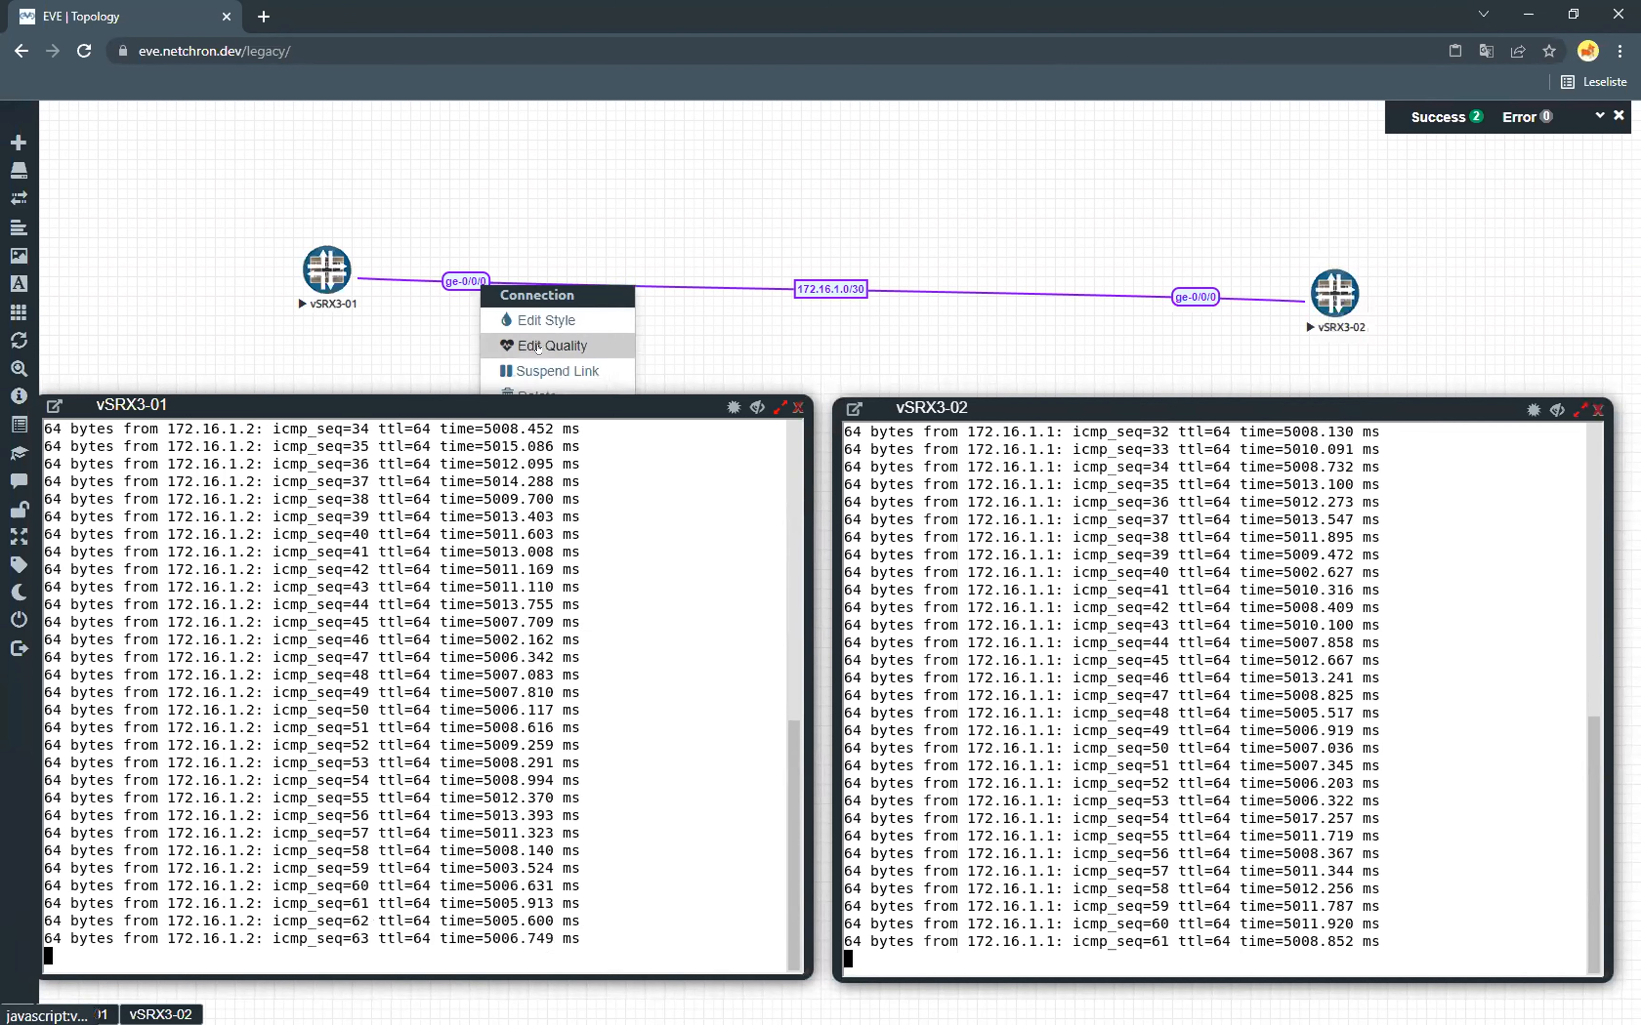
{"action": "left_click", "coordinate": [521, 346]}
{"action": "left_click_drag", "start_coordinate": [234, 981], "coordinate": [48, 961]}
{"action": "type", "text": "0"}
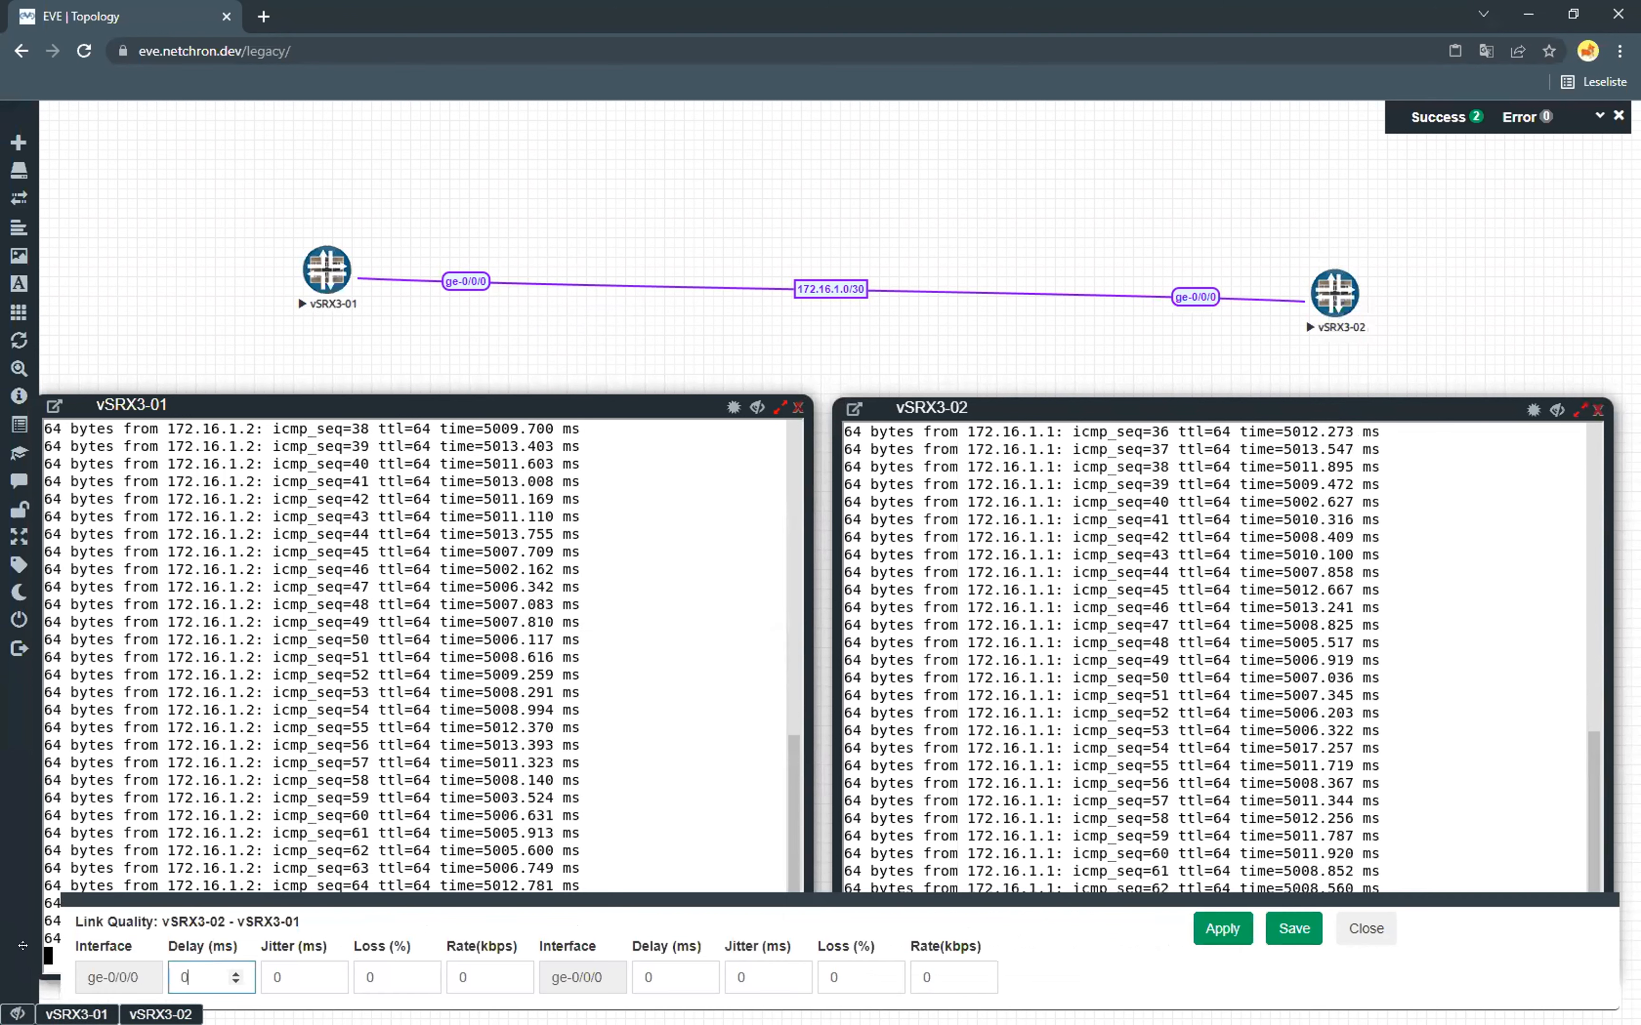
{"action": "left_click", "coordinate": [1293, 929]}
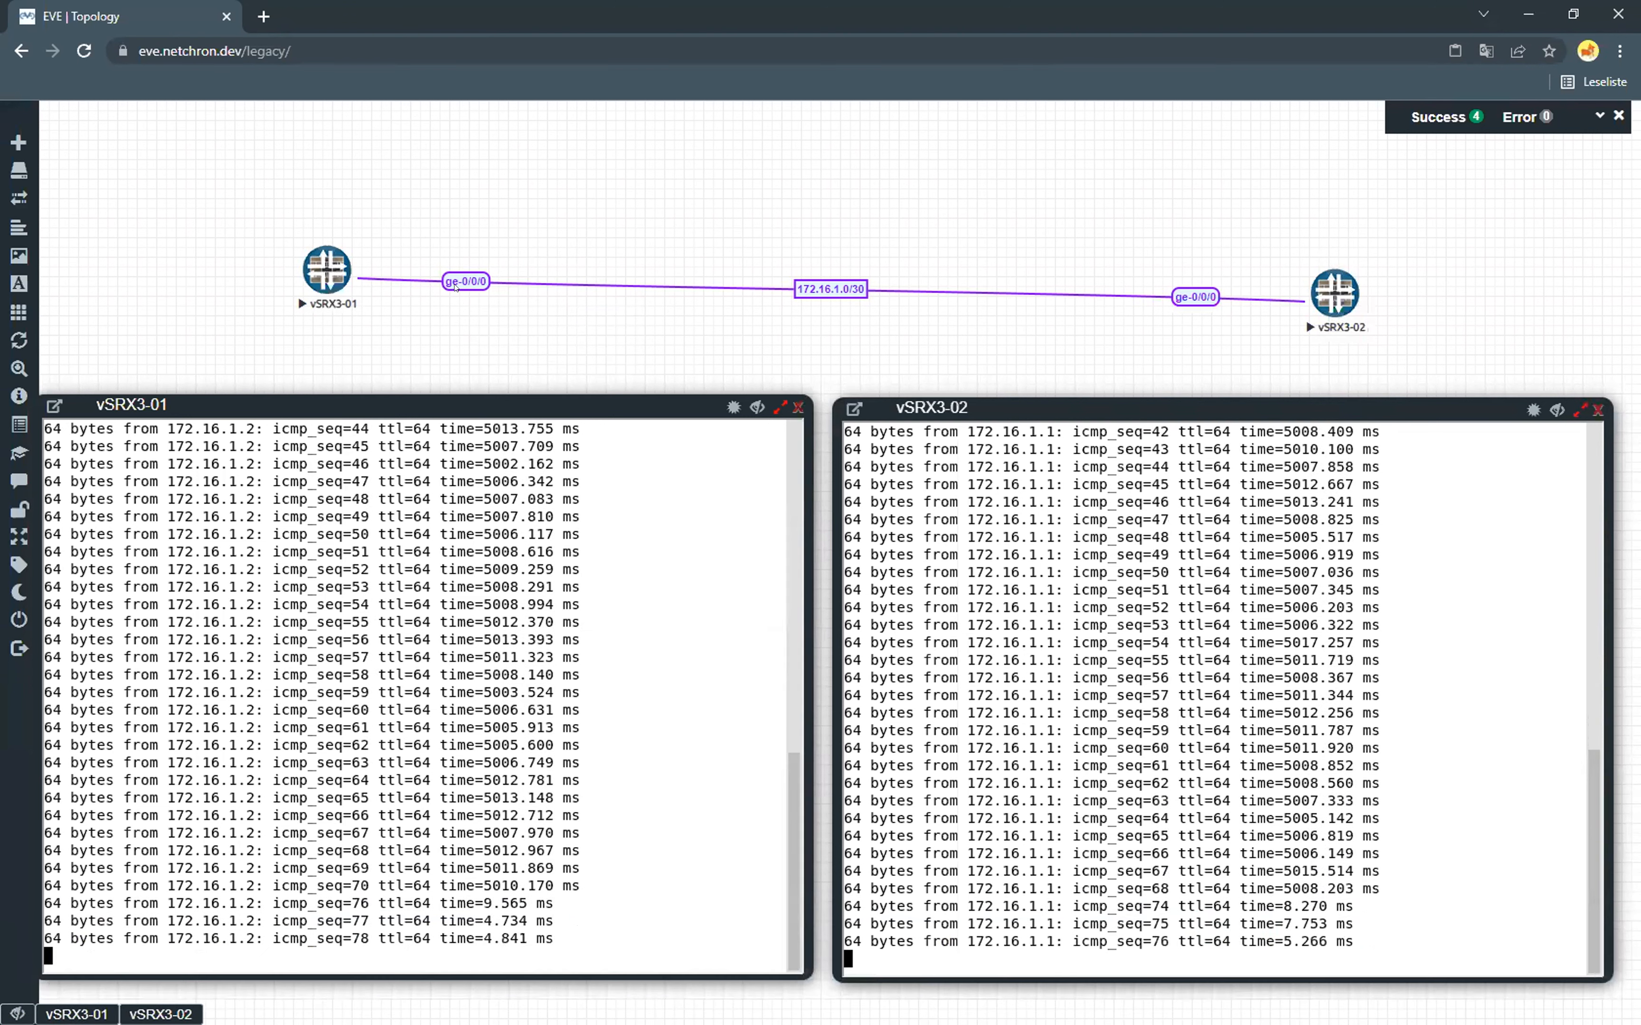
Step: Set the packet loss on the link's first ge-0/0/0 interface to 50%, apply it and save
{"action": "right_click", "coordinate": [457, 283]}
{"action": "left_click", "coordinate": [540, 346]}
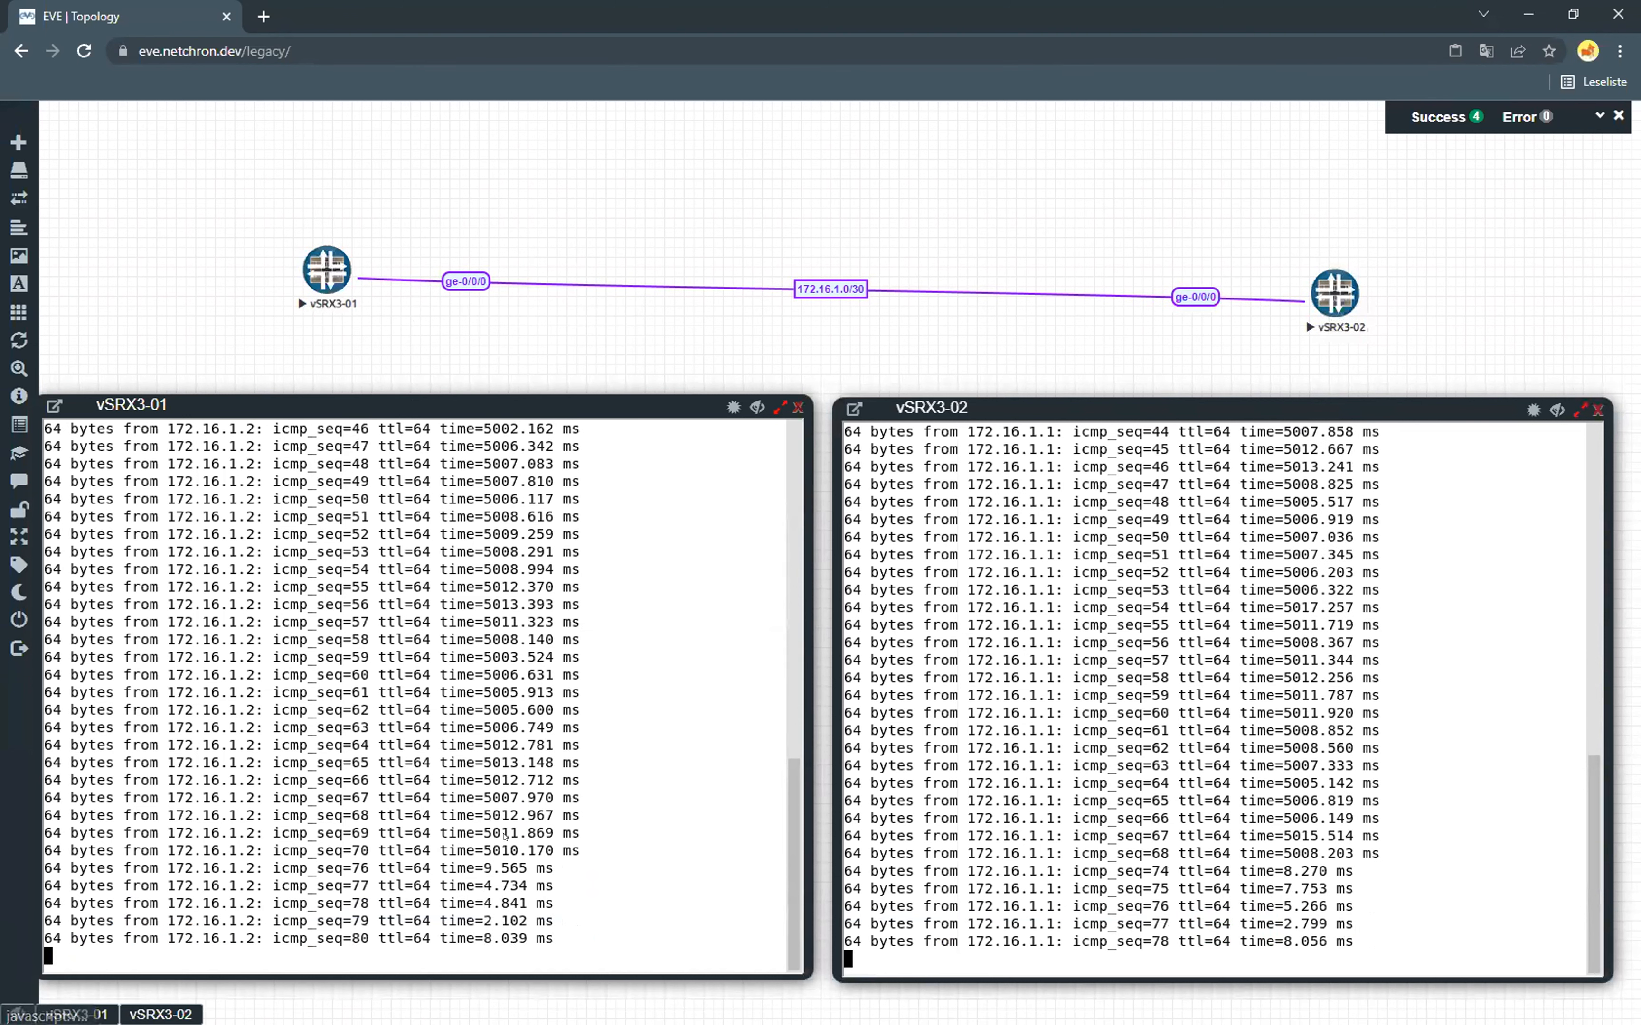
{"action": "left_click", "coordinate": [407, 976]}
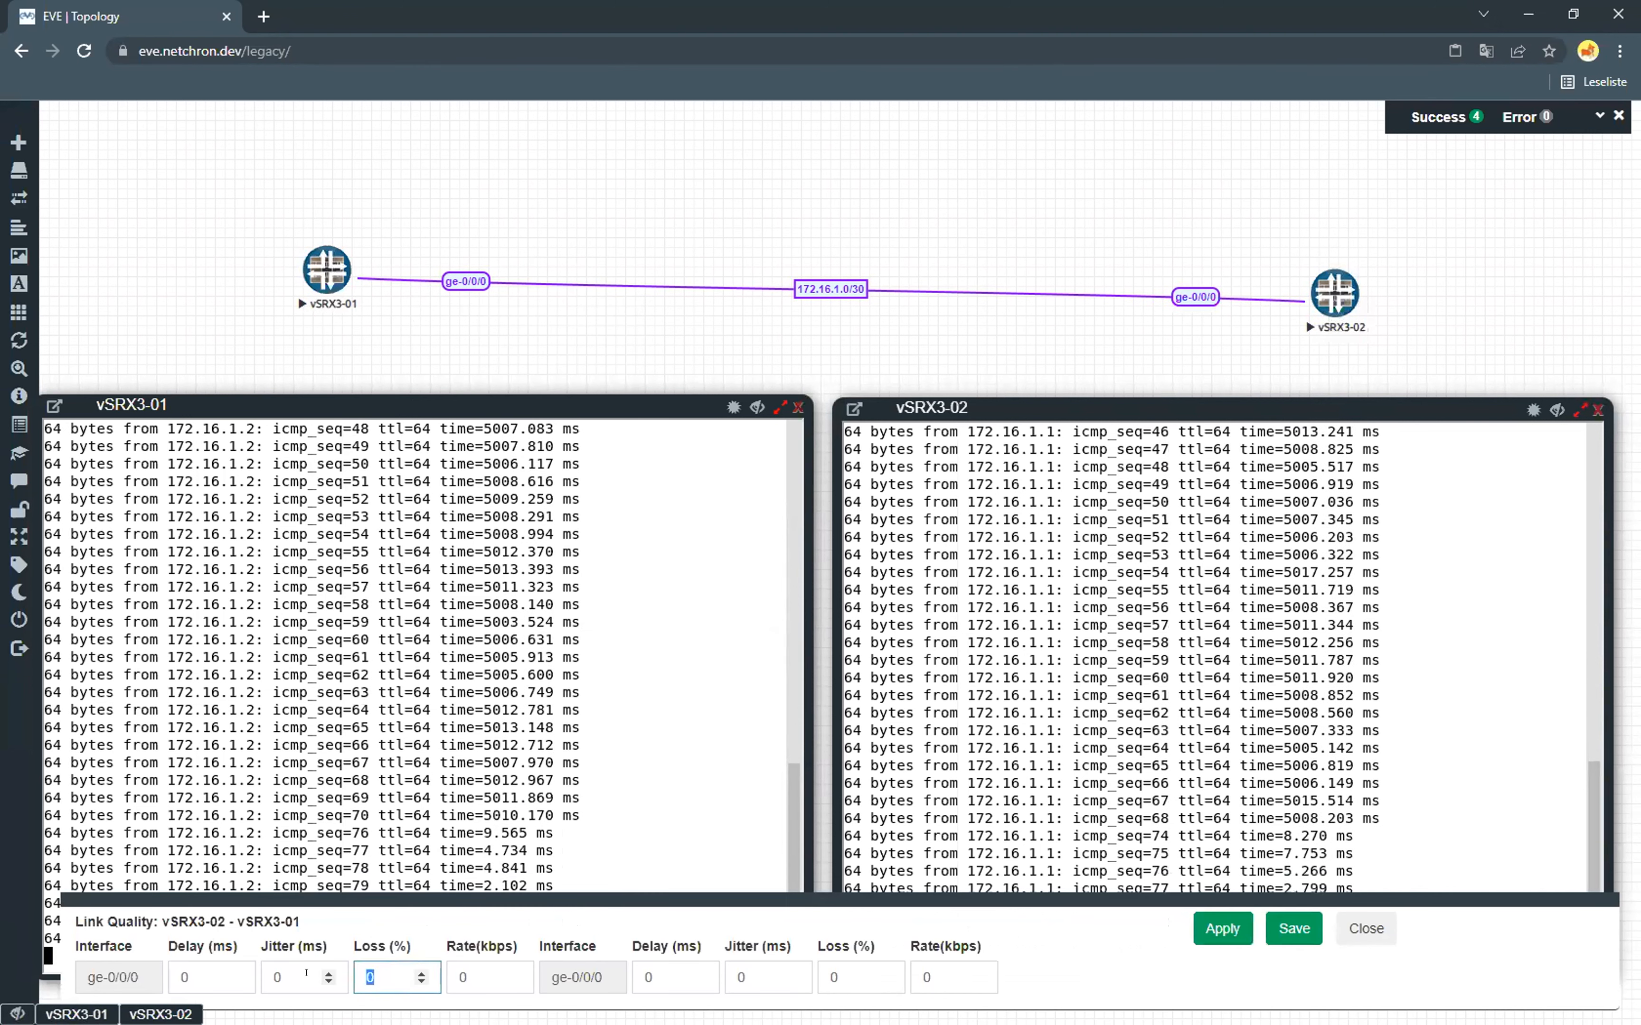
{"action": "type", "text": "50"}
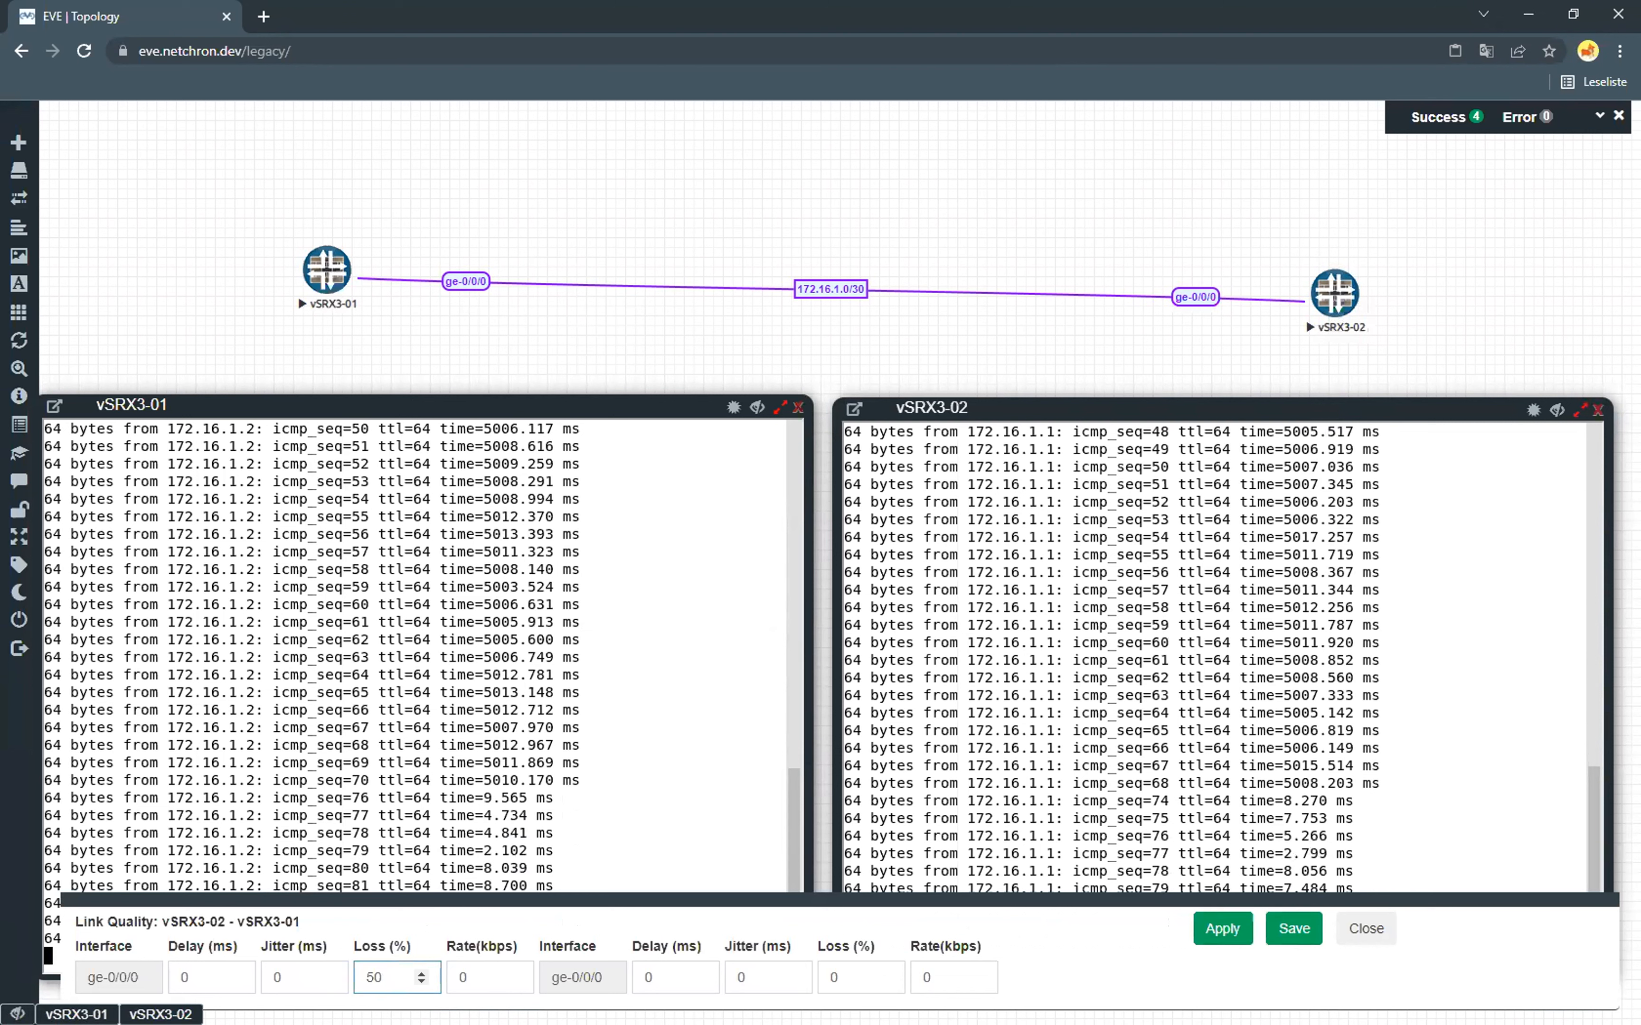
{"action": "left_click", "coordinate": [1223, 928]}
{"action": "left_click", "coordinate": [1296, 926]}
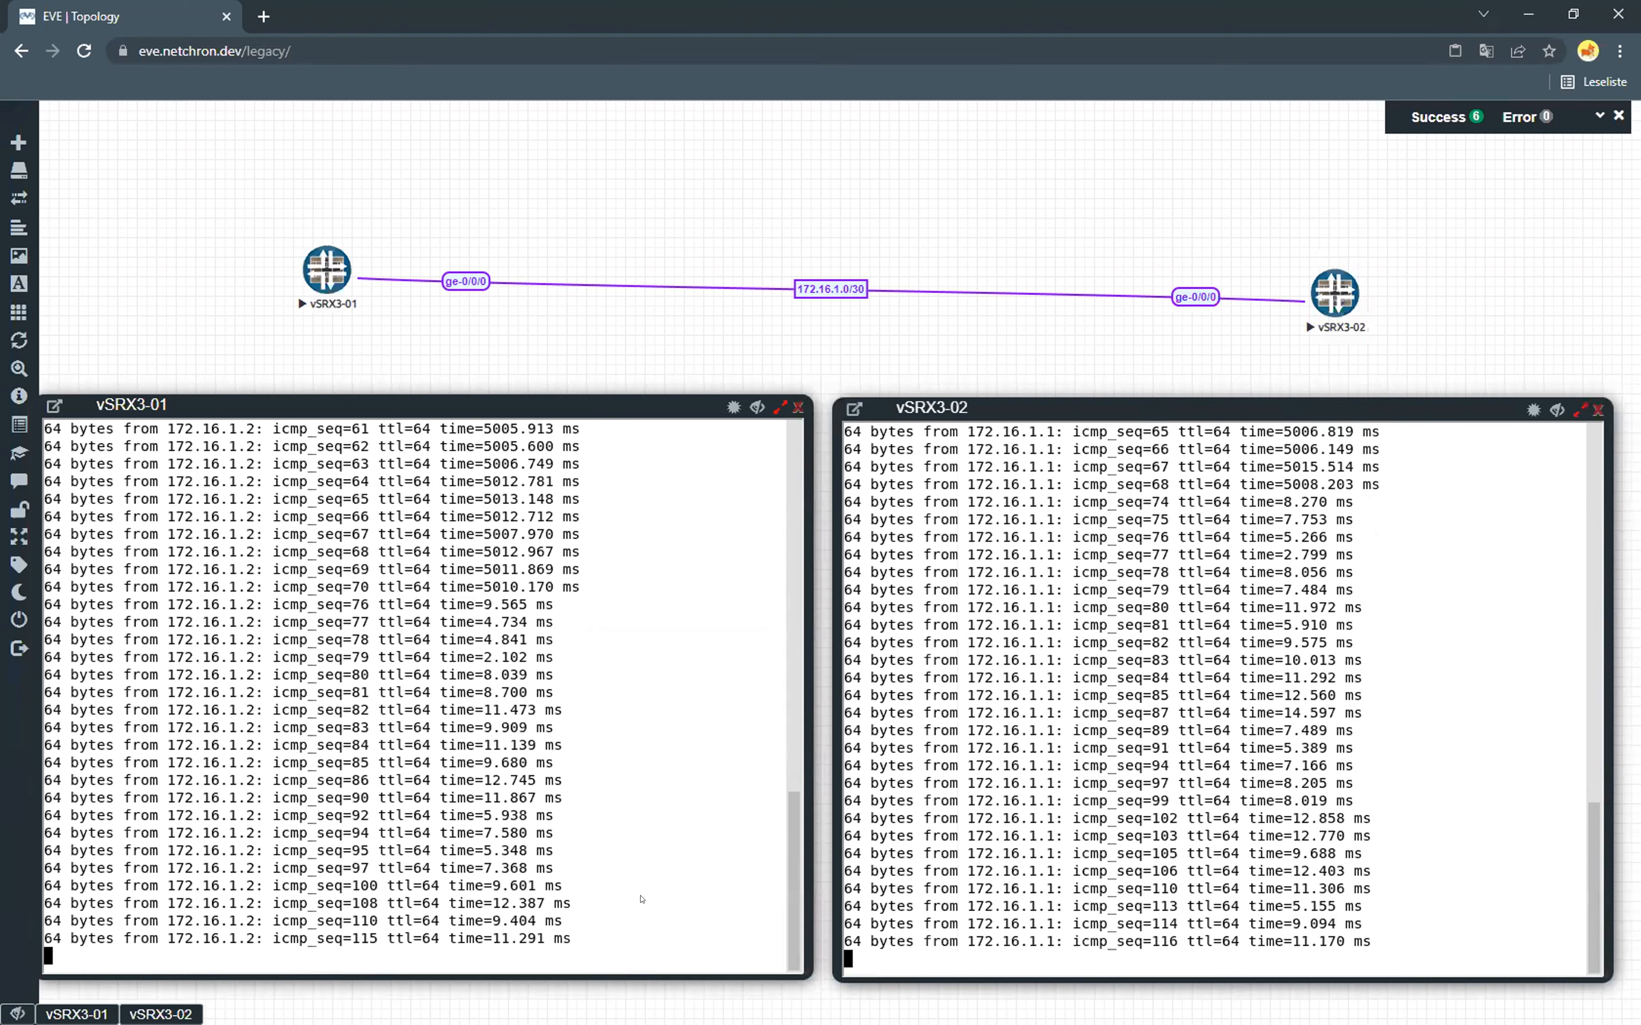
Step: Reset the packet loss on the link's first ge-0/0/0 interface to 0% and save the link quality
{"action": "left_click", "coordinate": [474, 299]}
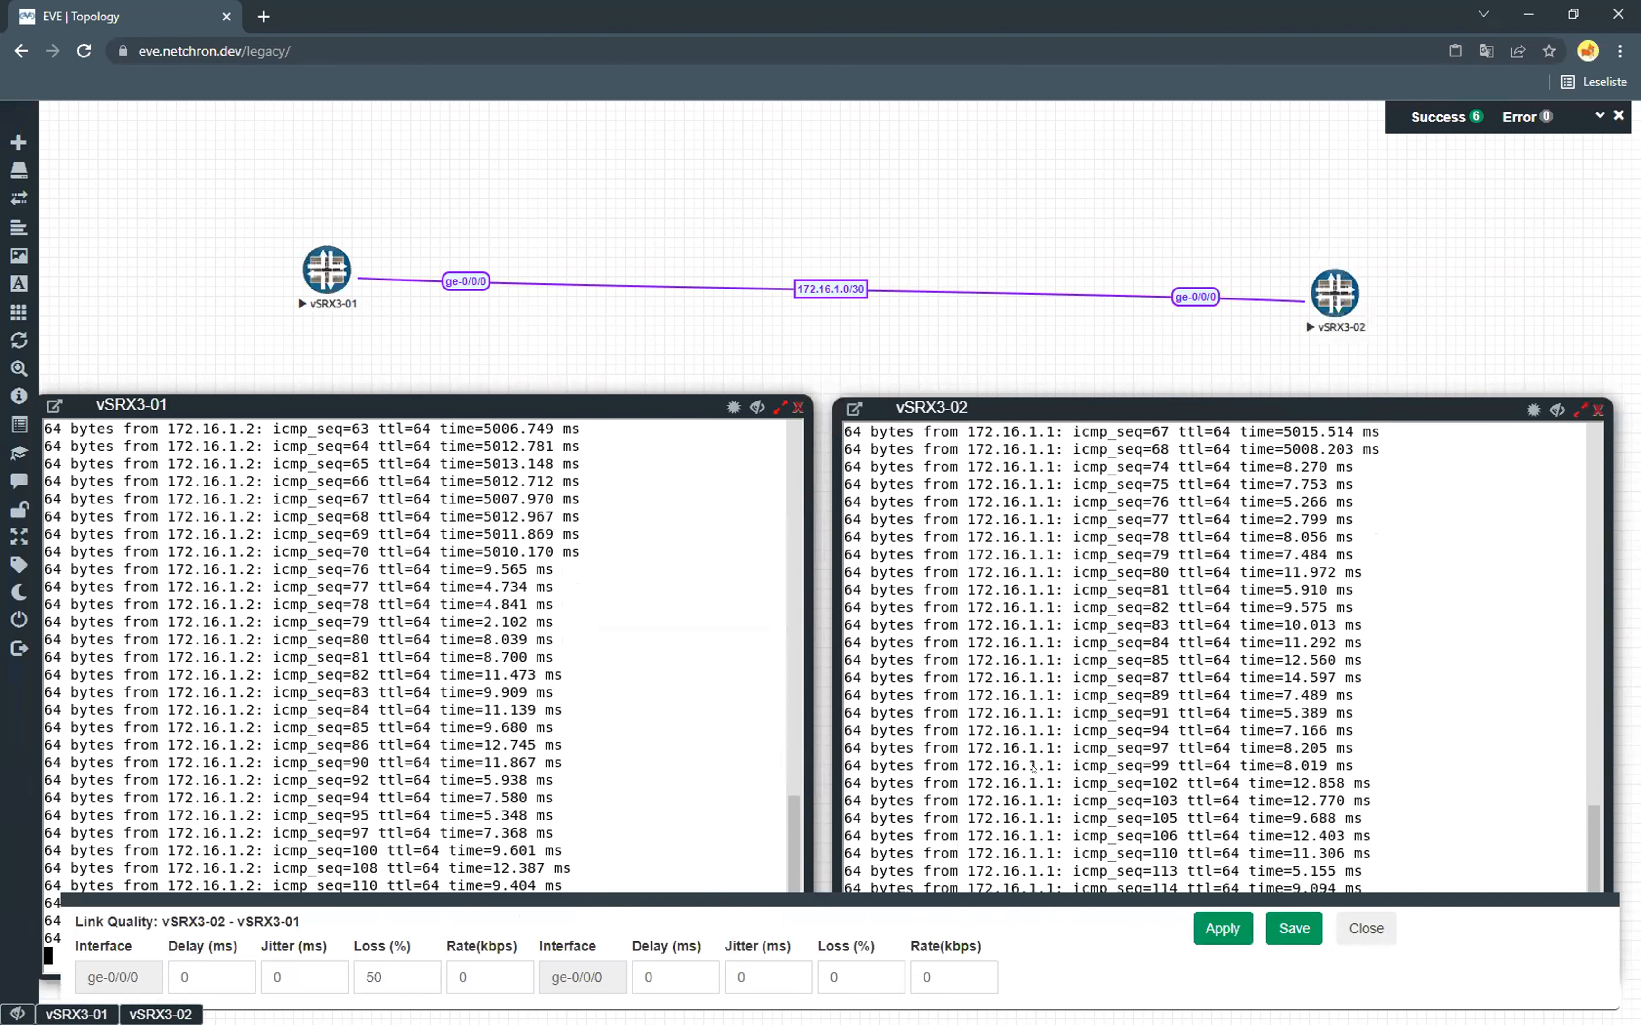
{"action": "left_click_drag", "start_coordinate": [405, 978], "coordinate": [328, 976]}
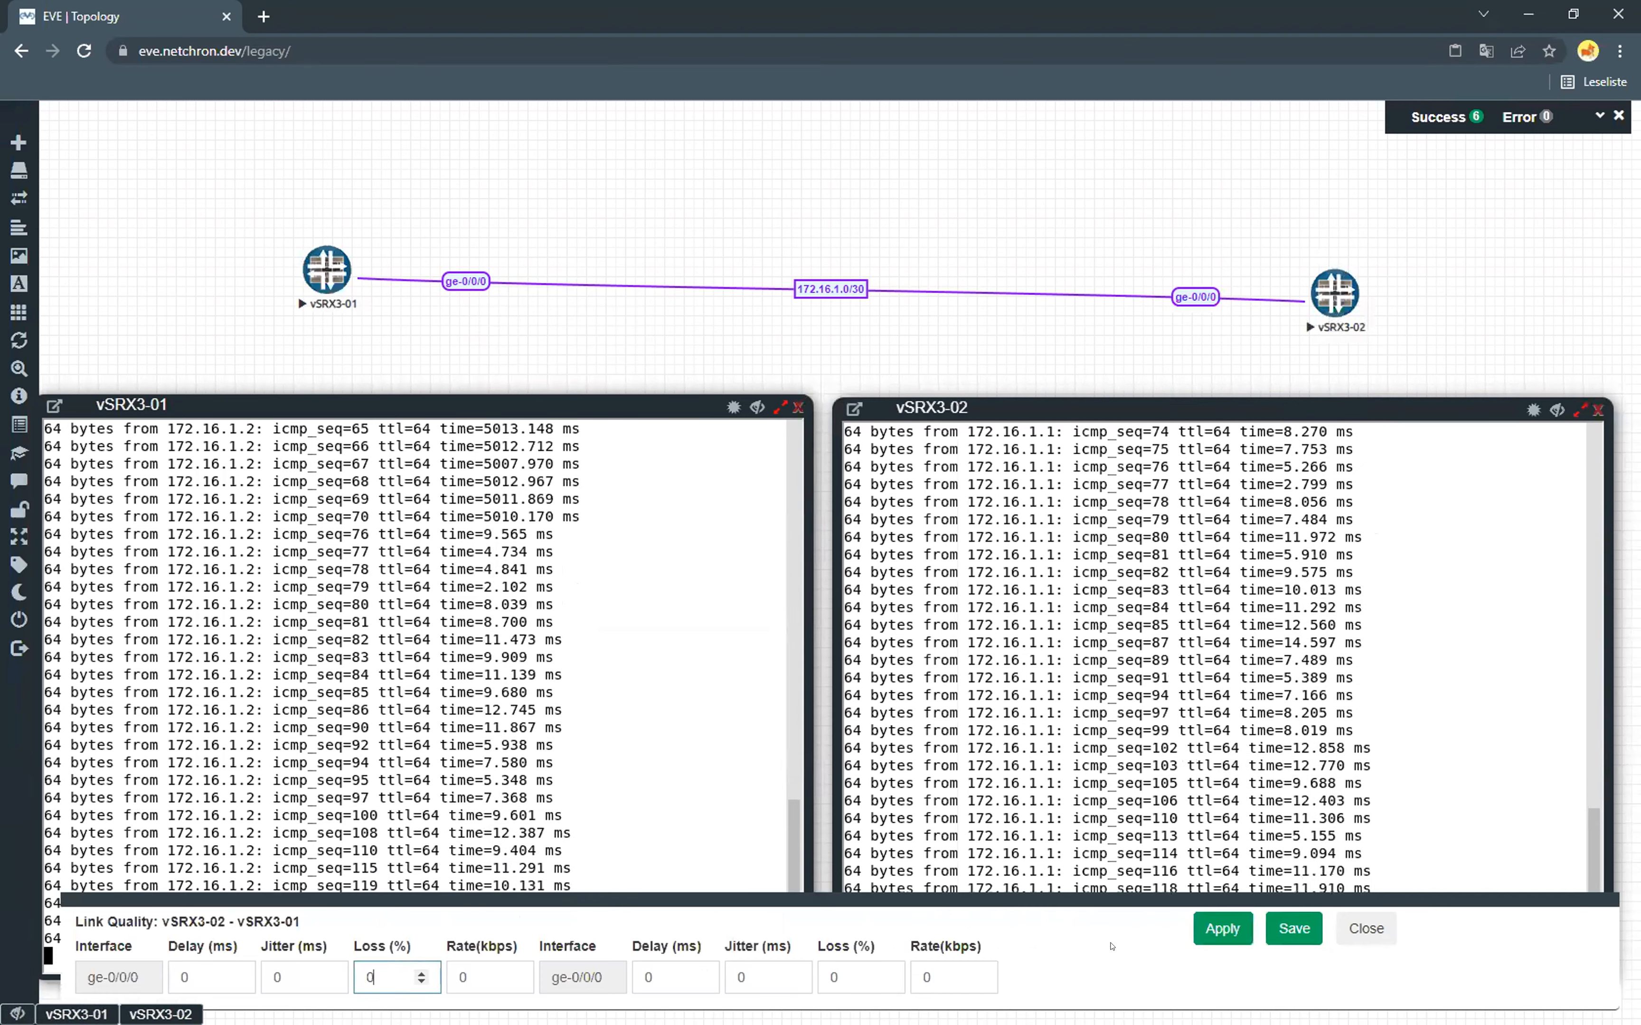
{"action": "type", "text": "0"}
{"action": "left_click", "coordinate": [1293, 928]}
{"action": "left_click", "coordinate": [1364, 929]}
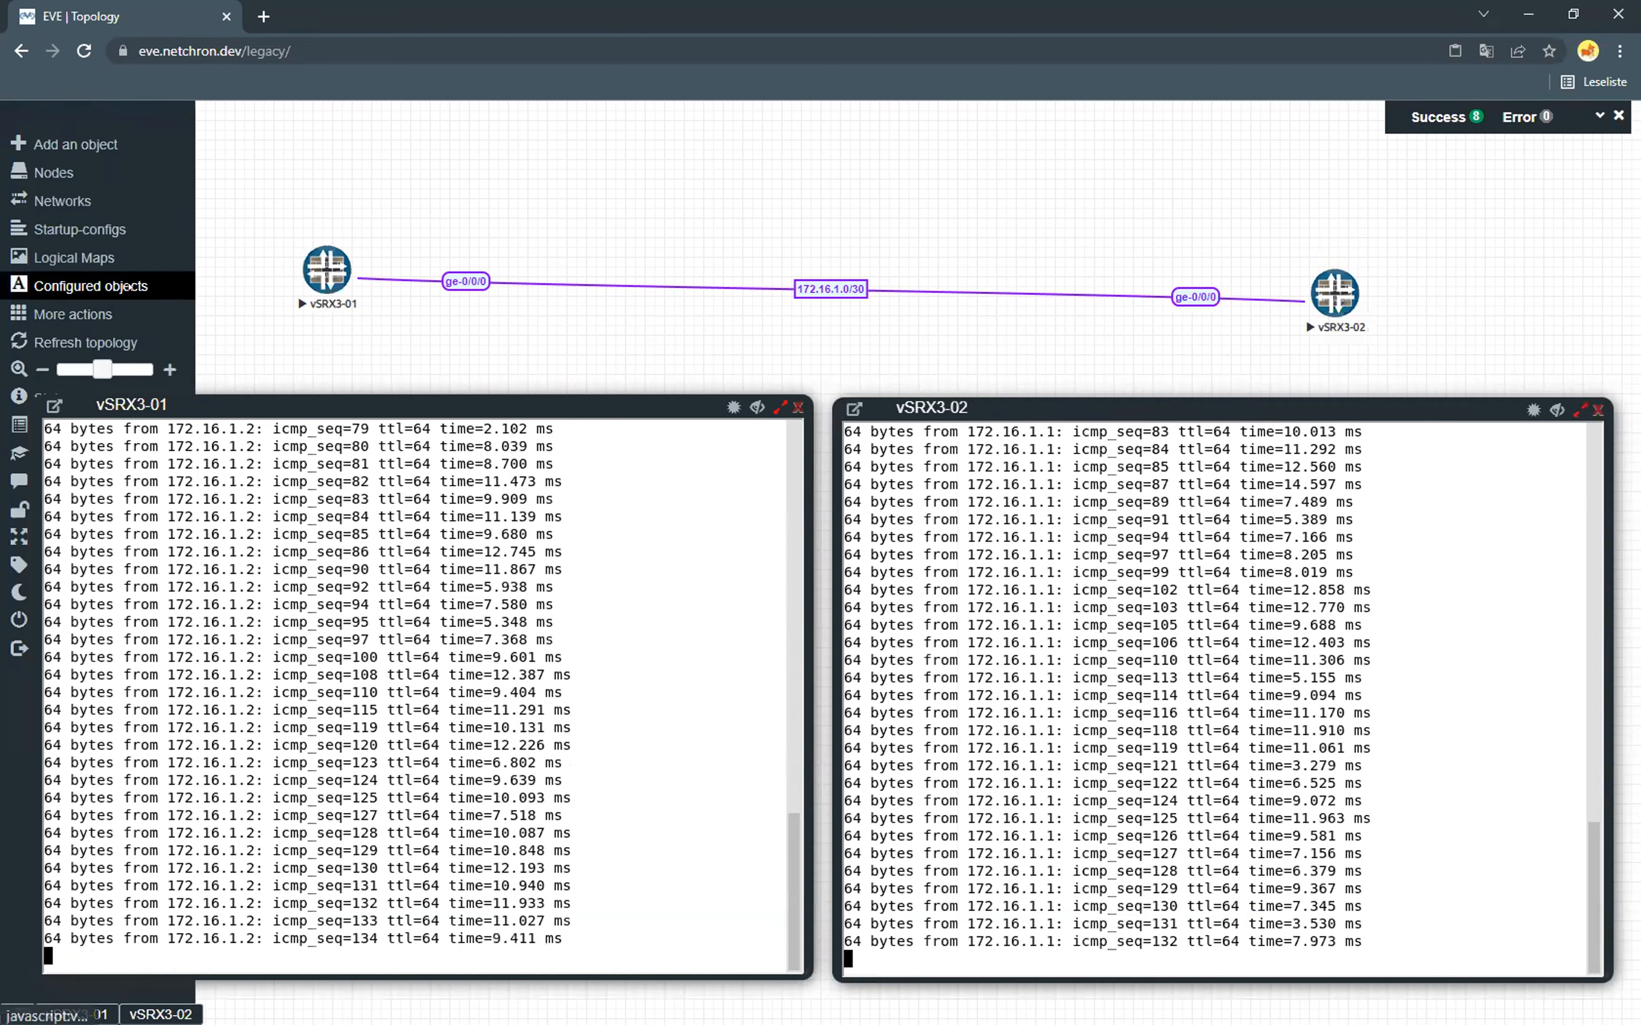
Step: Close the vSRX3-01 and vSRX3-02 consoles
{"action": "left_click", "coordinate": [798, 407]}
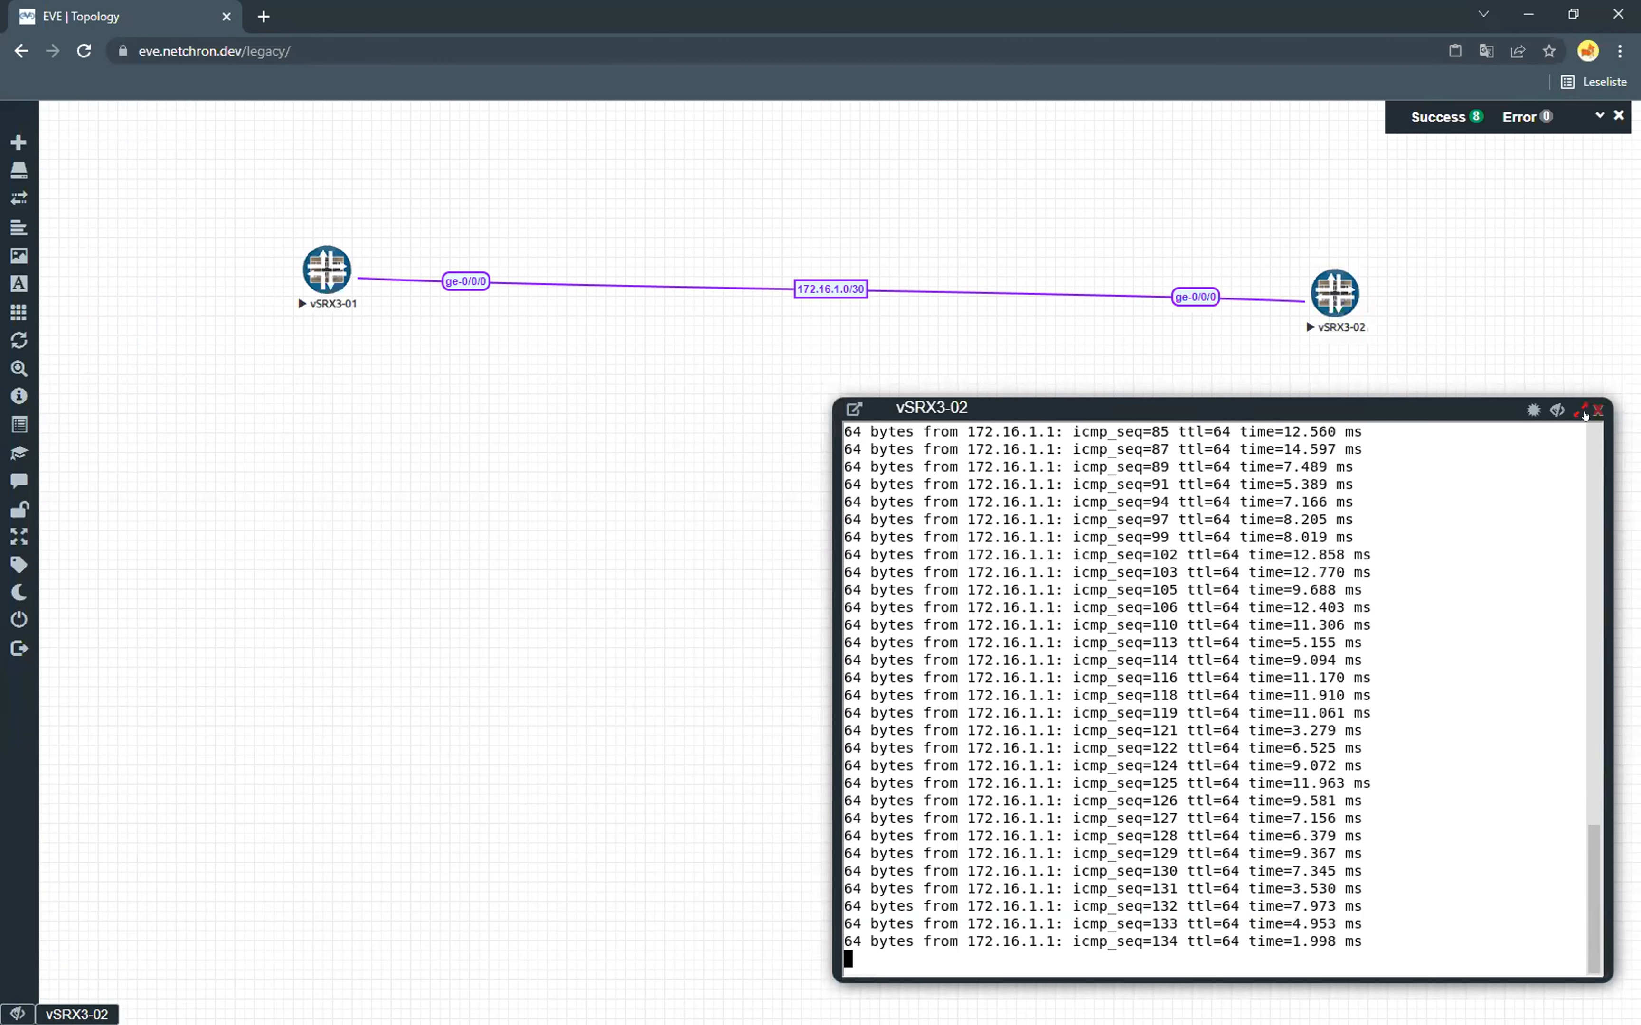
{"action": "left_click", "coordinate": [1598, 409]}
{"action": "mouse_move", "coordinate": [95, 368]}
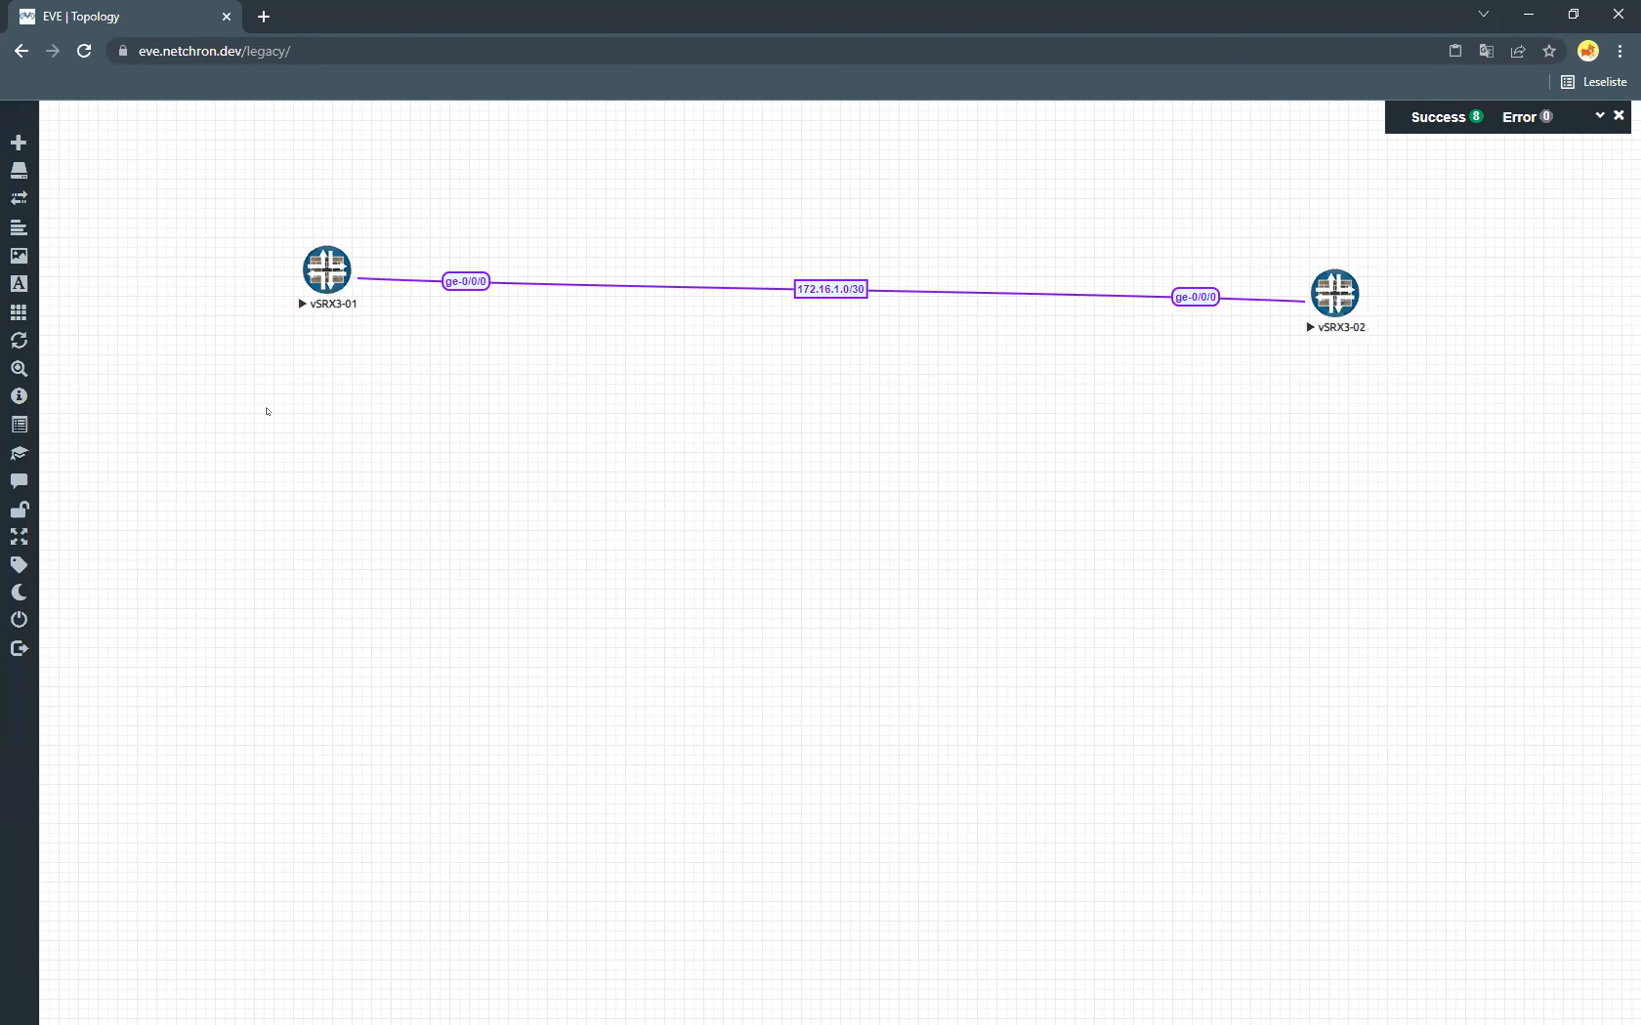
Step: Look over the object types that can be added to the lab, and display the Topology picture from the logical maps
{"action": "right_click", "coordinate": [344, 426]}
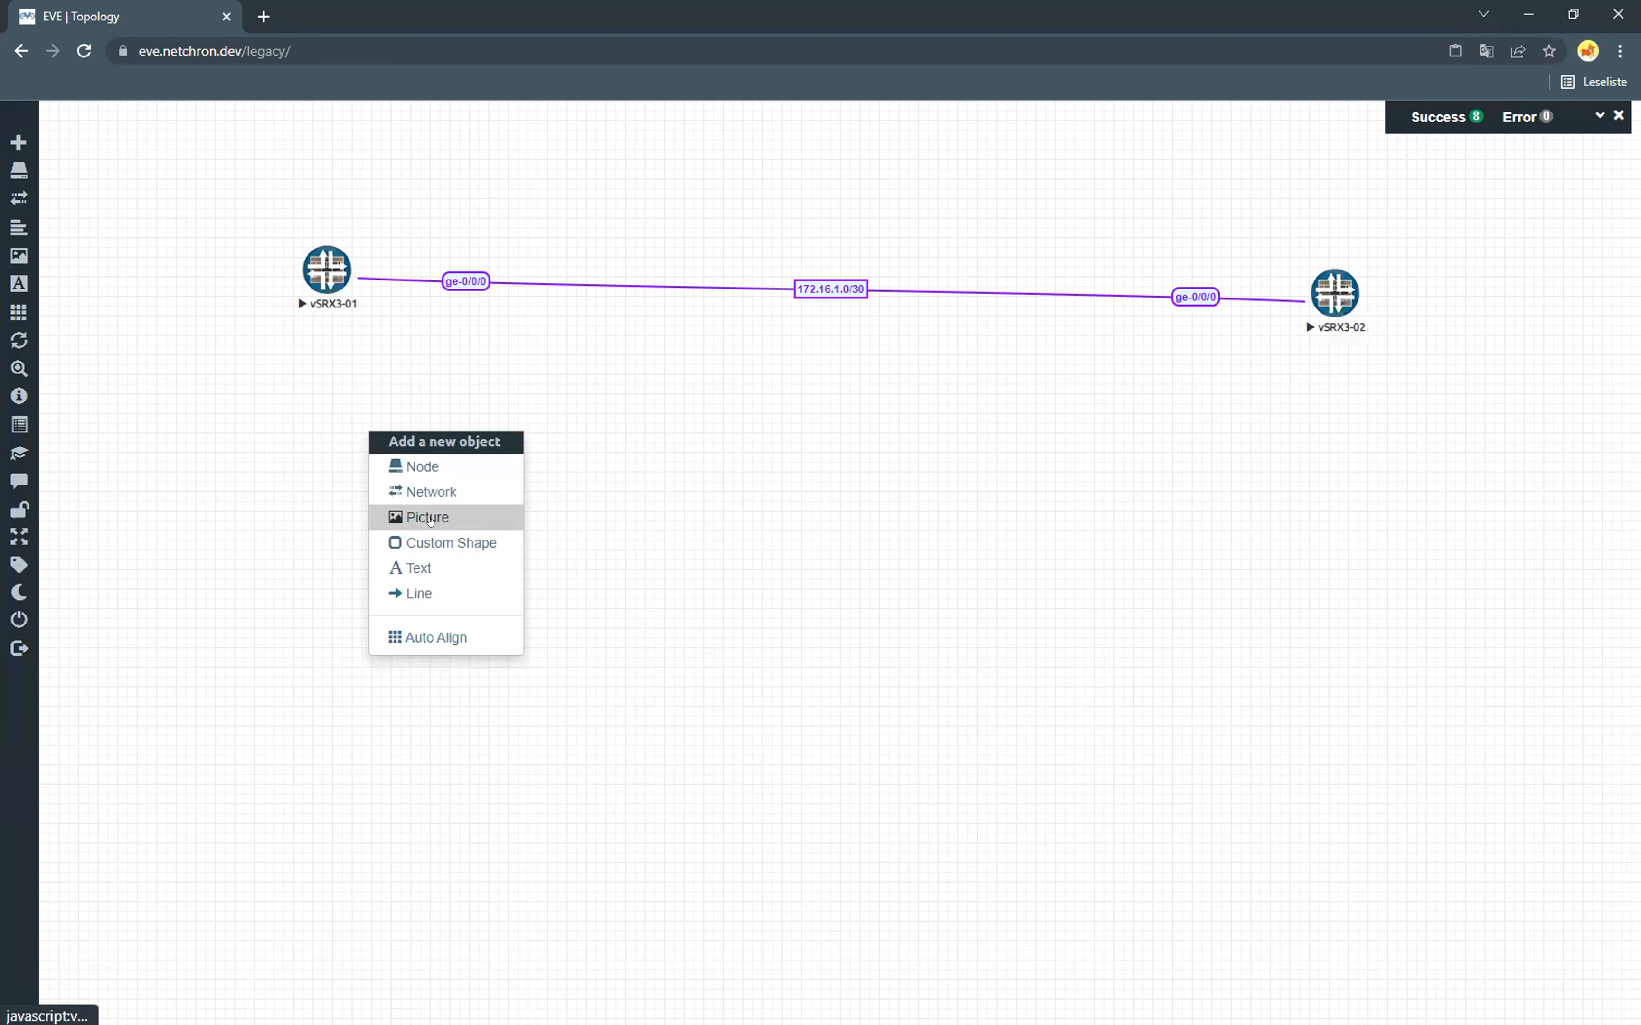
{"action": "mouse_move", "coordinate": [71, 256]}
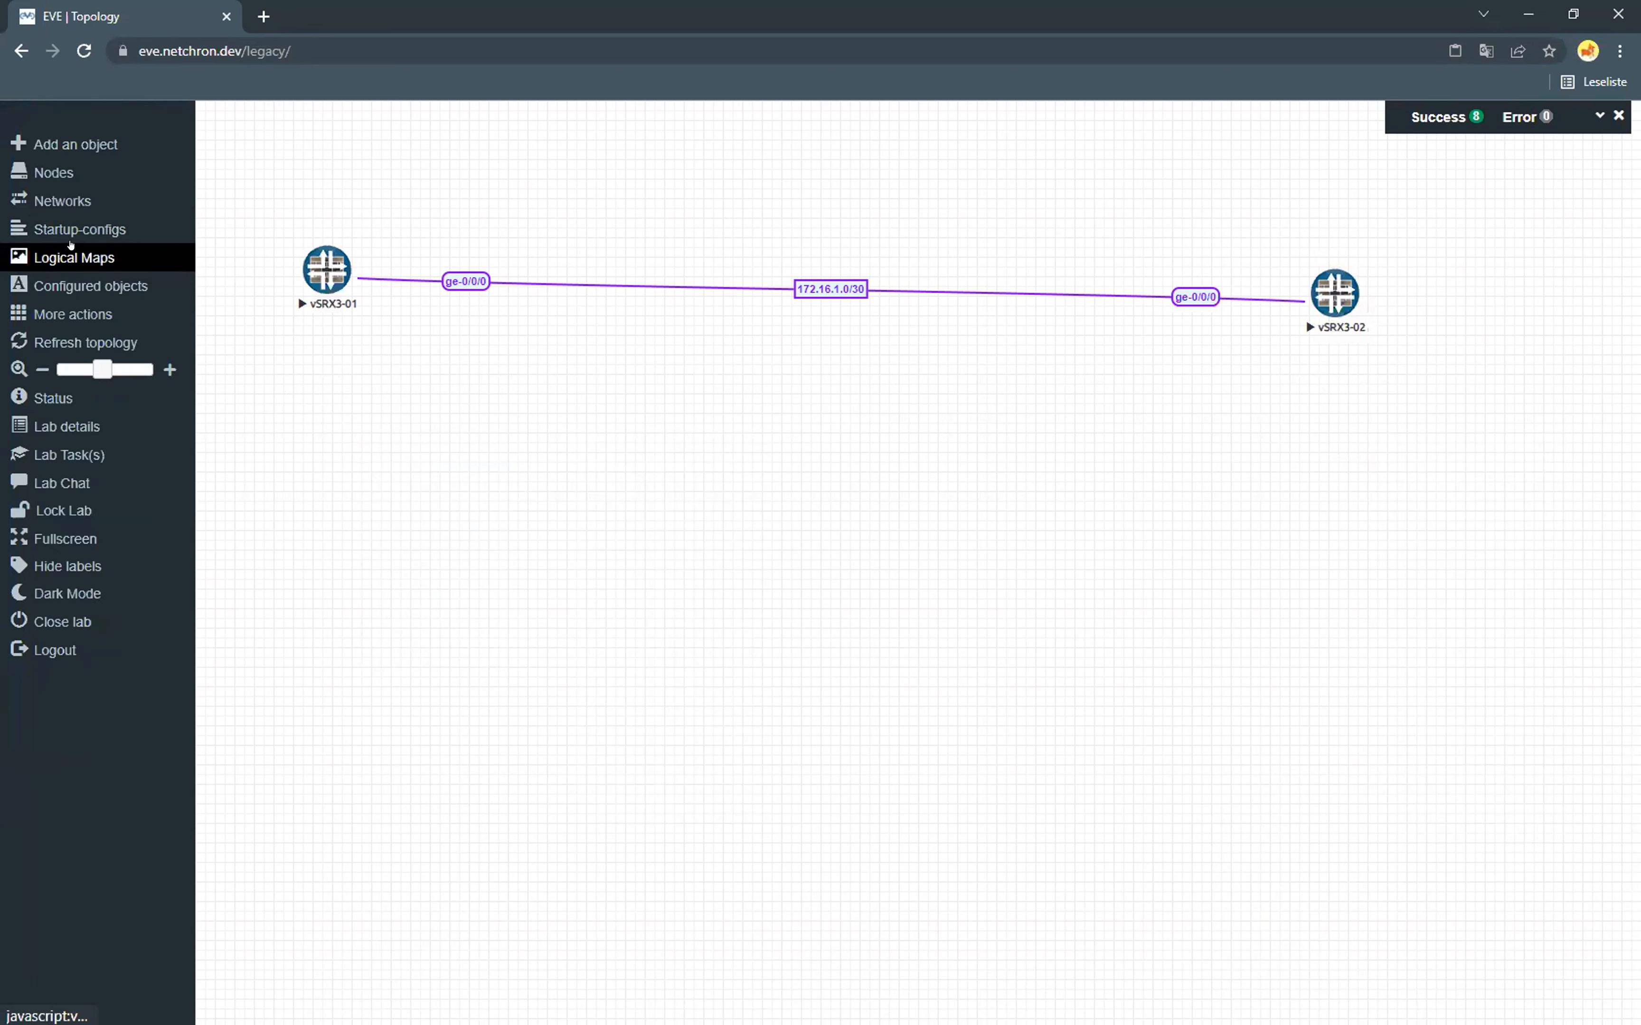
{"action": "left_click", "coordinate": [83, 258]}
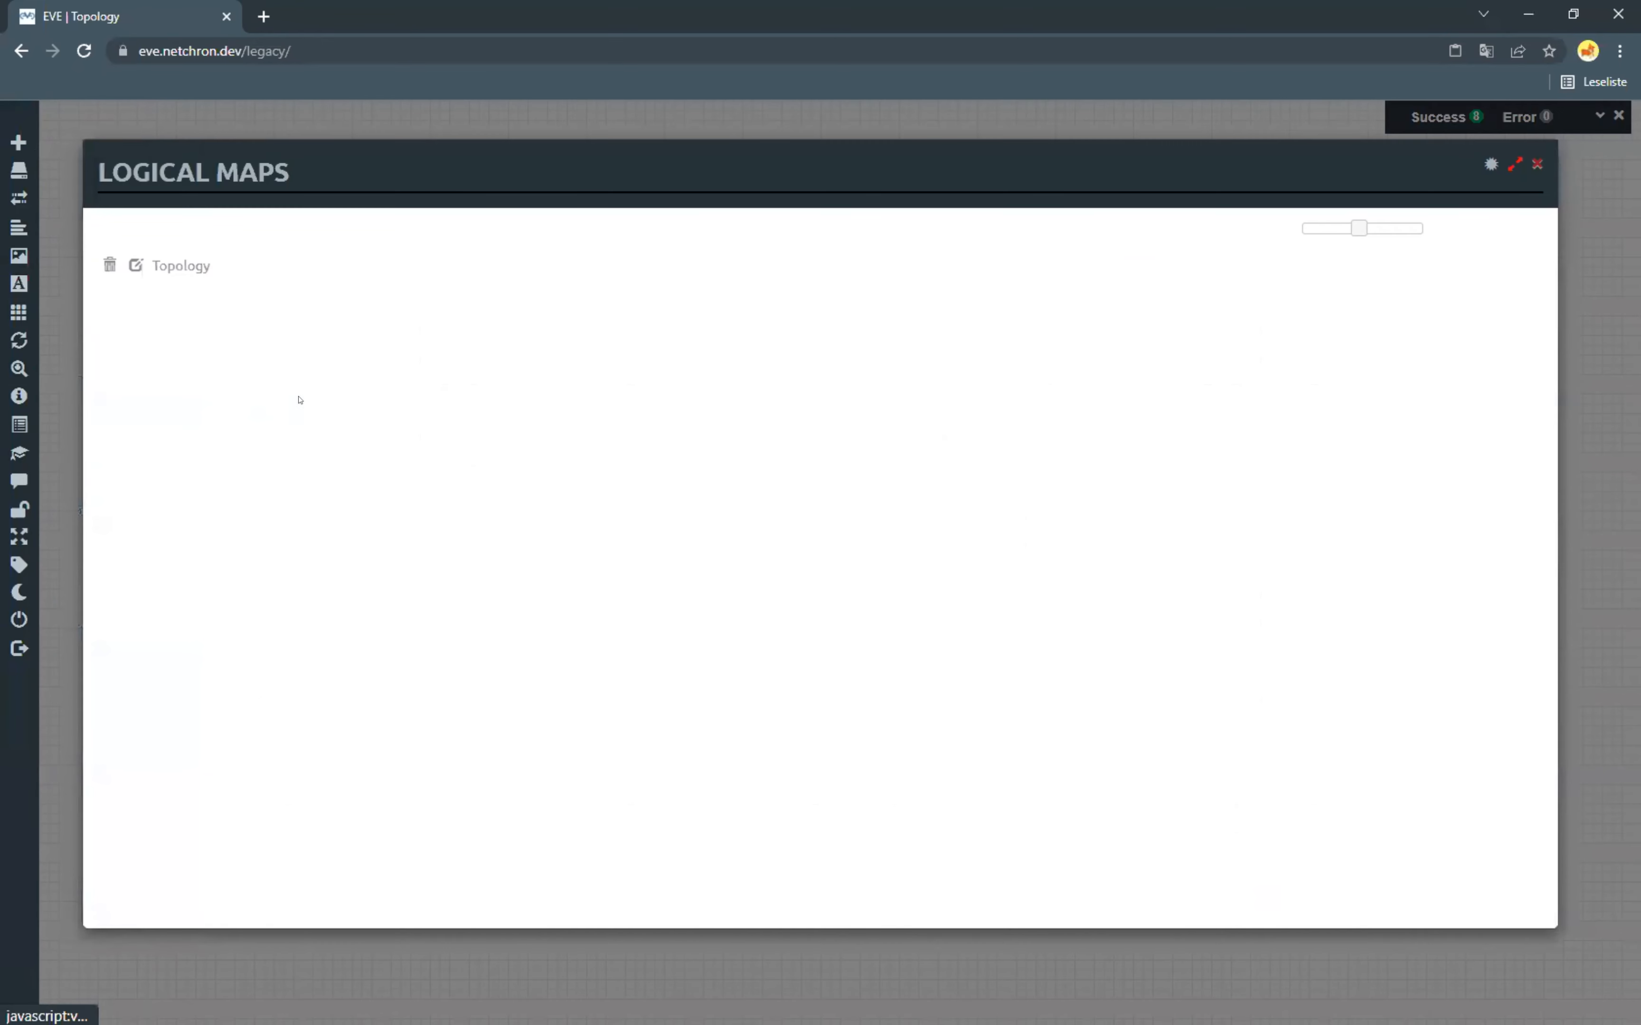
{"action": "left_click", "coordinate": [190, 268]}
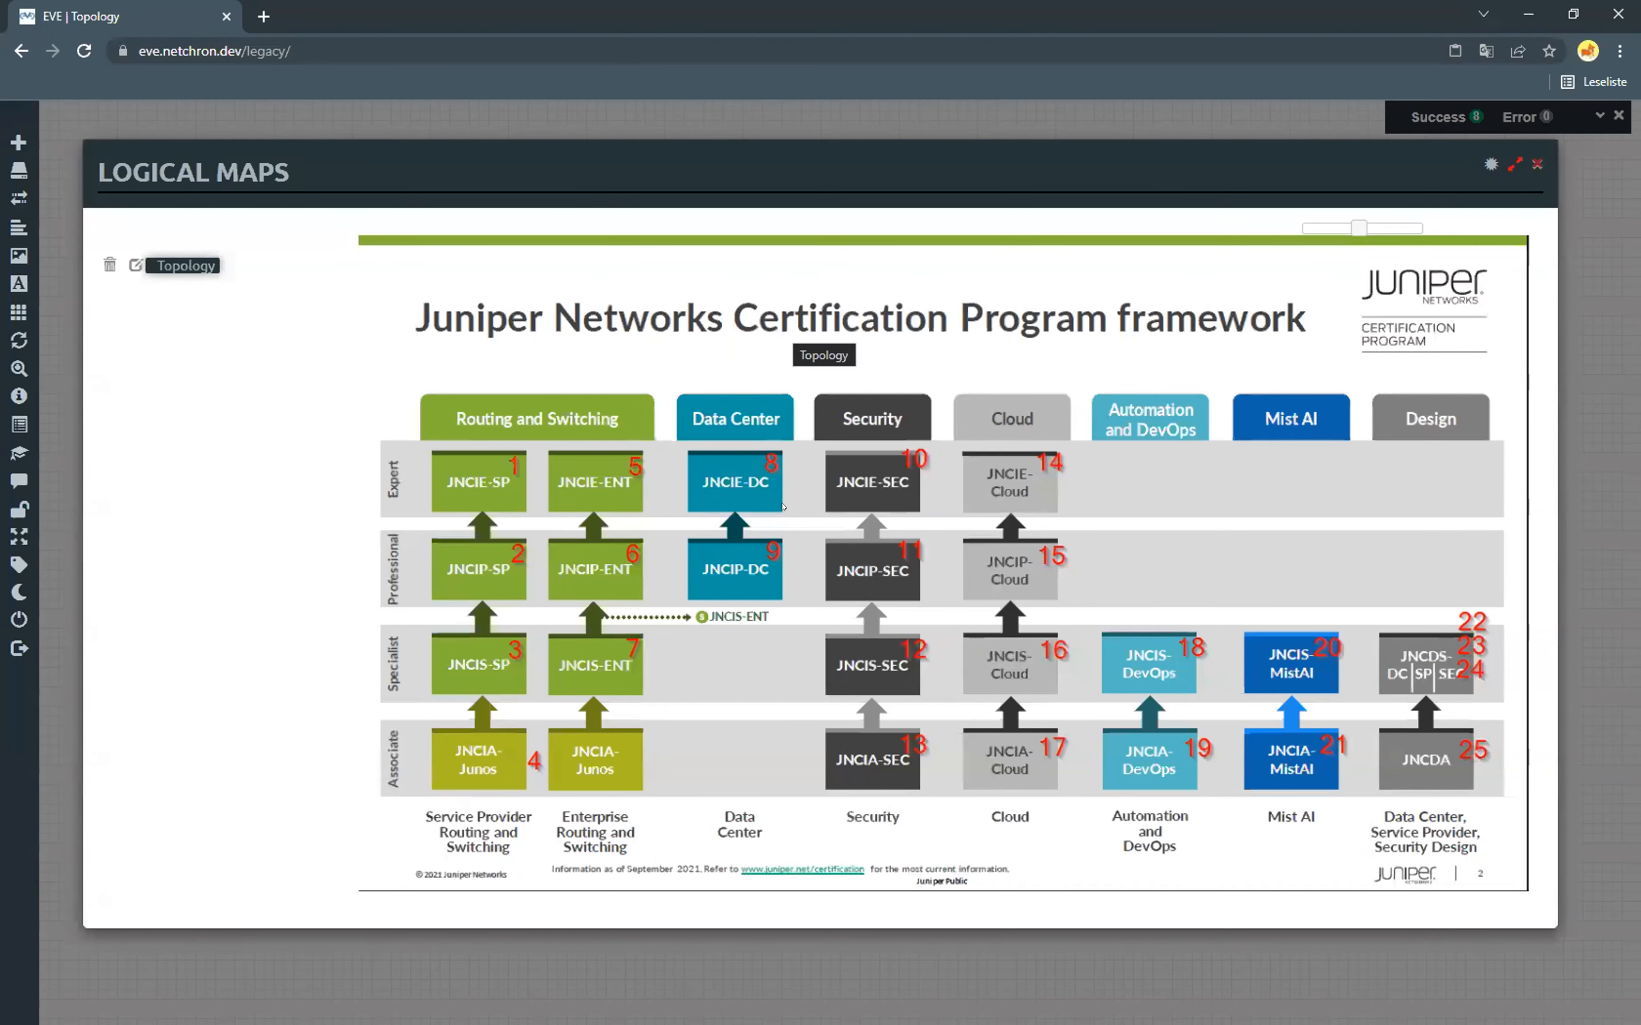
Step: Open the Topology map for editing and place a hotspot for vSRX3-01, NODE 1 on the JNCIE-SEC box
{"action": "left_click", "coordinate": [133, 266]}
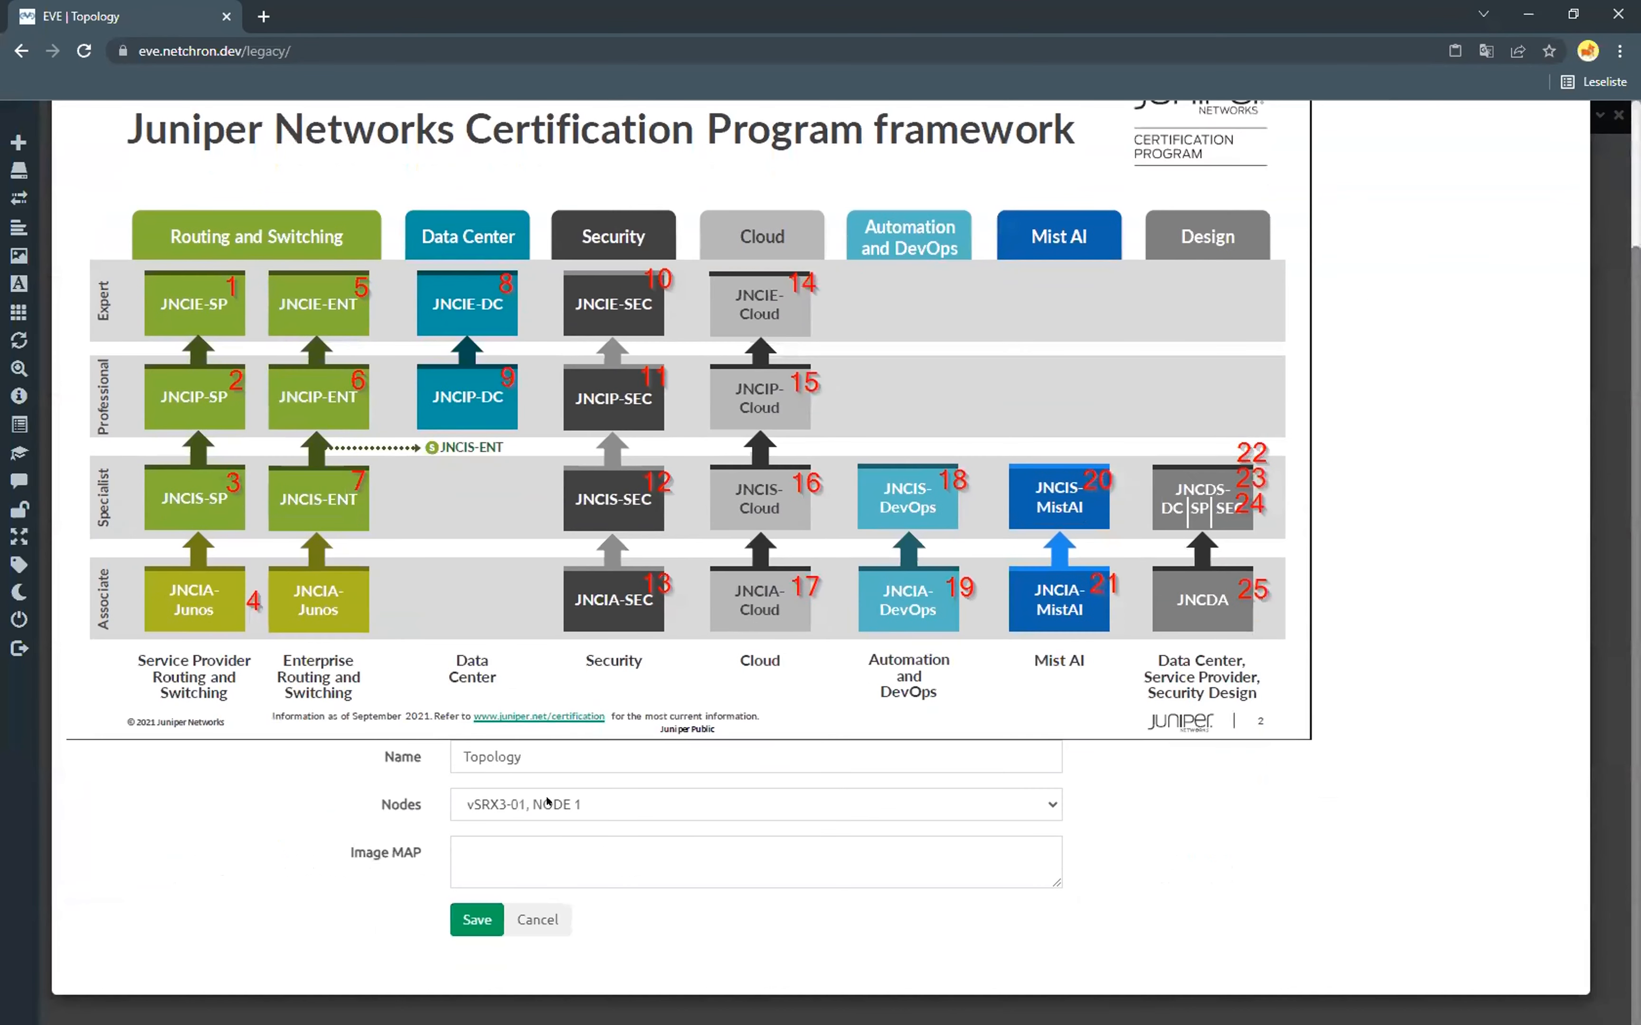
{"action": "left_click", "coordinate": [548, 801]}
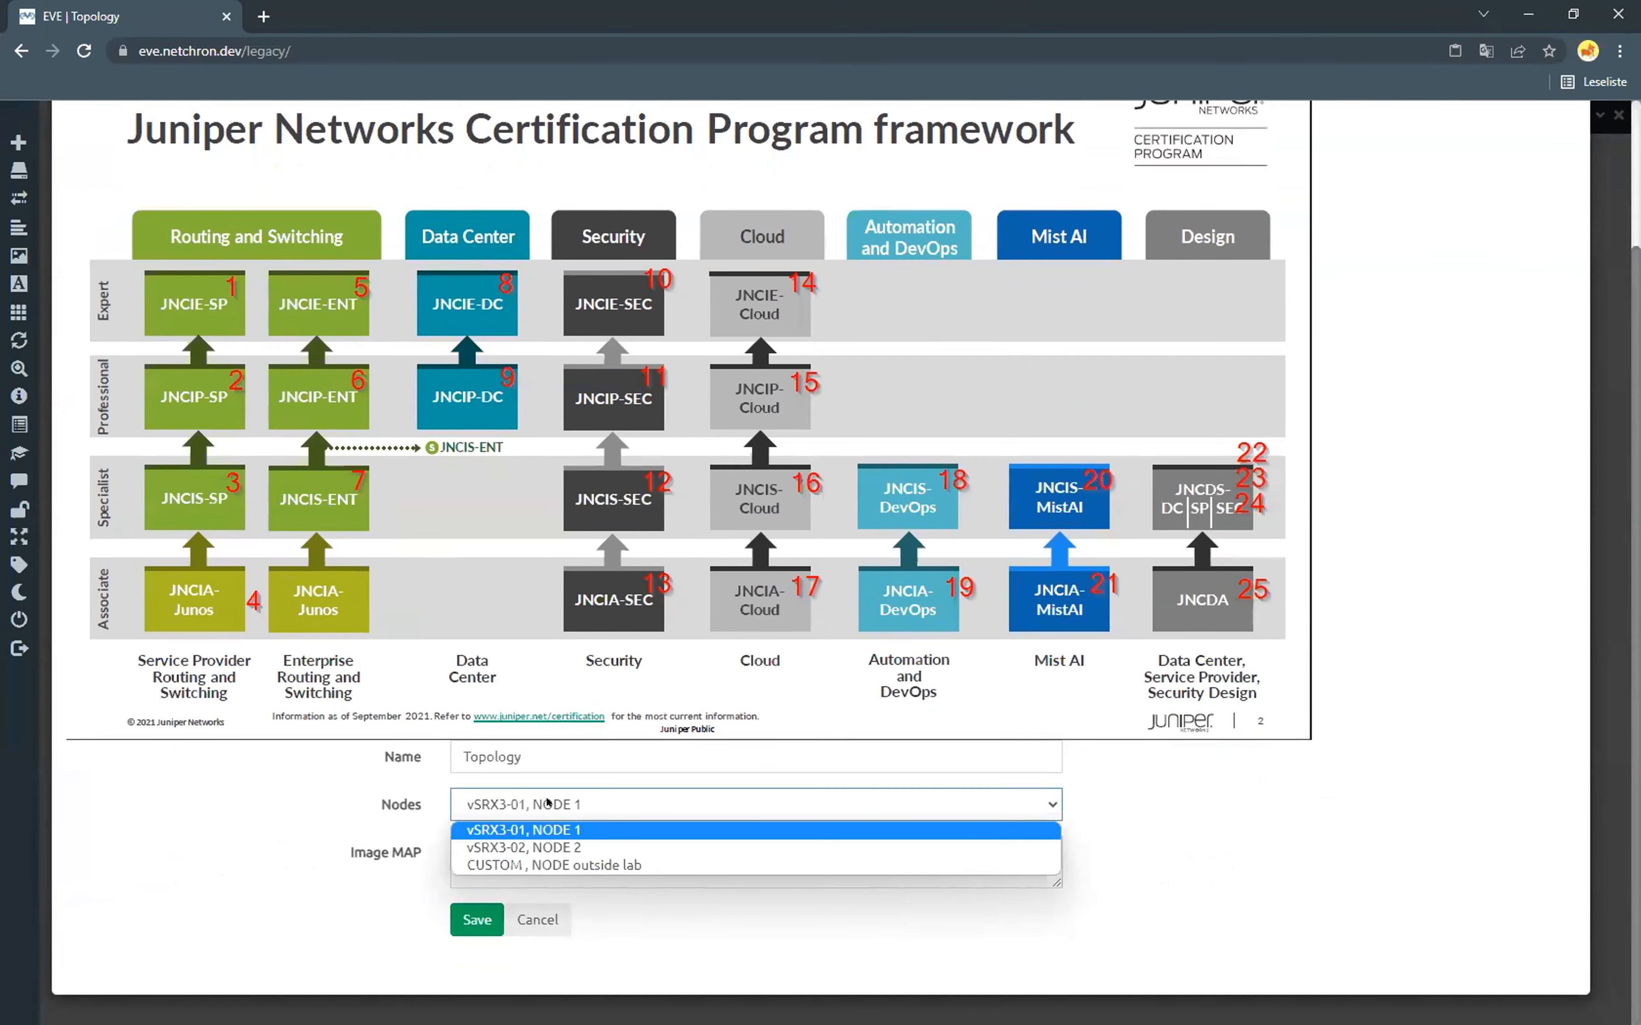
{"action": "left_click", "coordinate": [550, 829]}
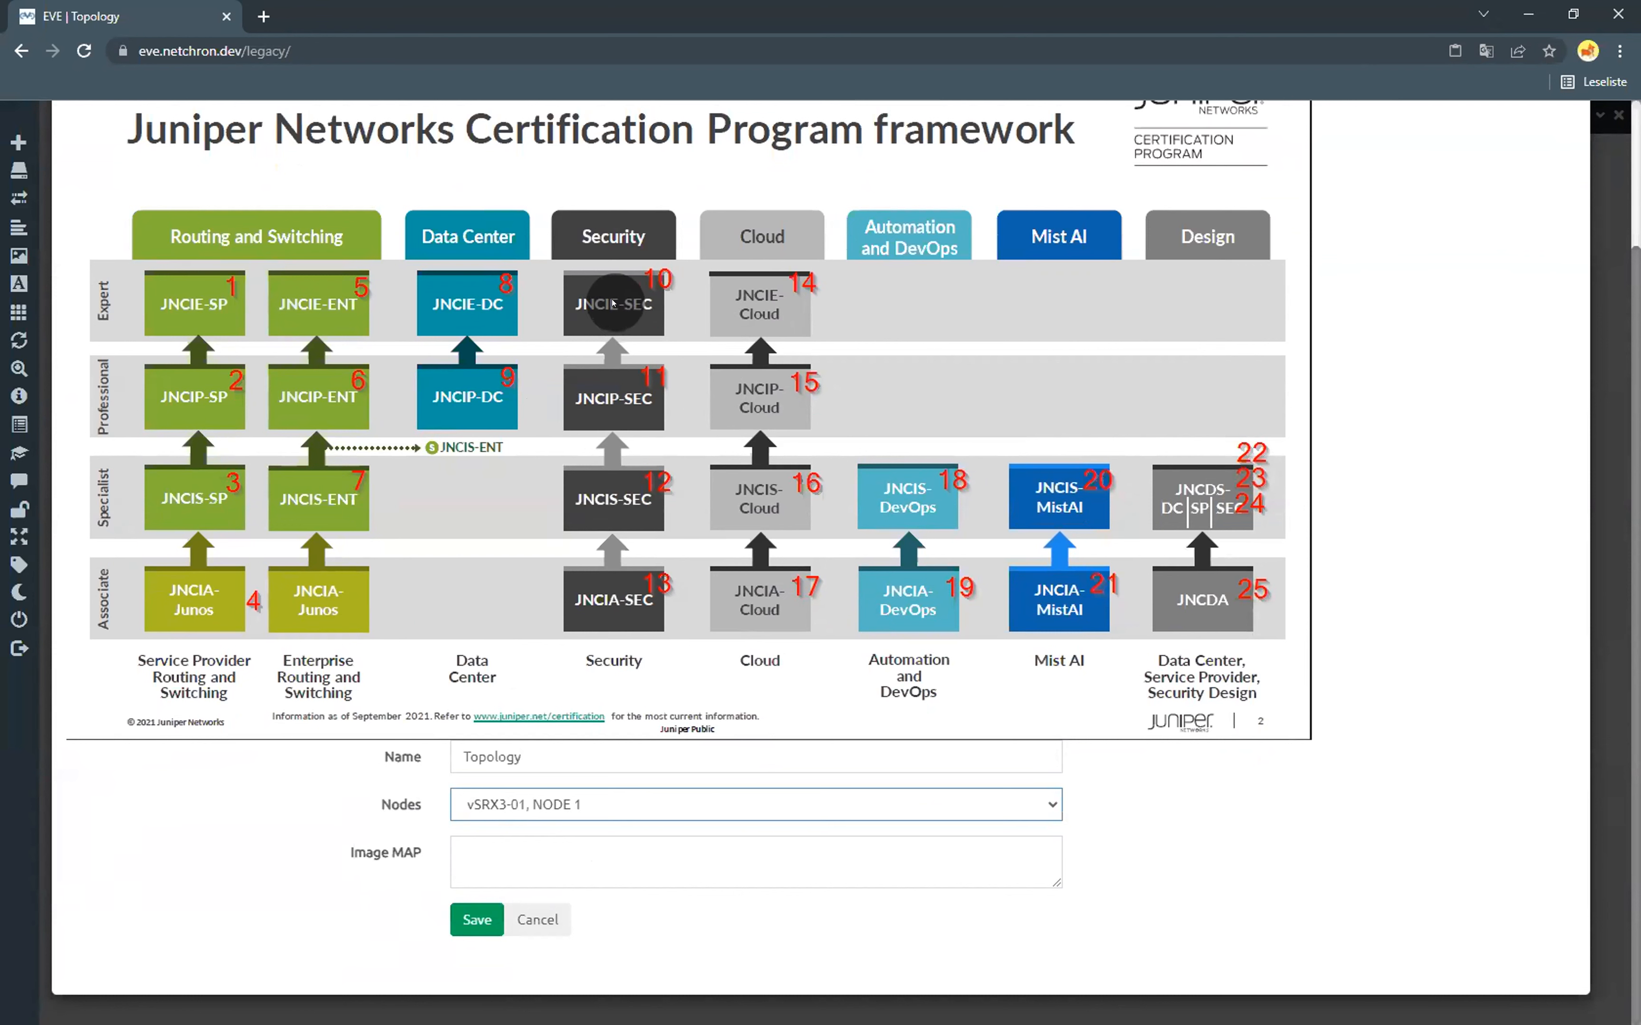
{"action": "left_click", "coordinate": [613, 303]}
Step: Place a hotspot for vSRX3-02, NODE 2 on the JNCIP-SEC box of the map
{"action": "left_click", "coordinate": [609, 800]}
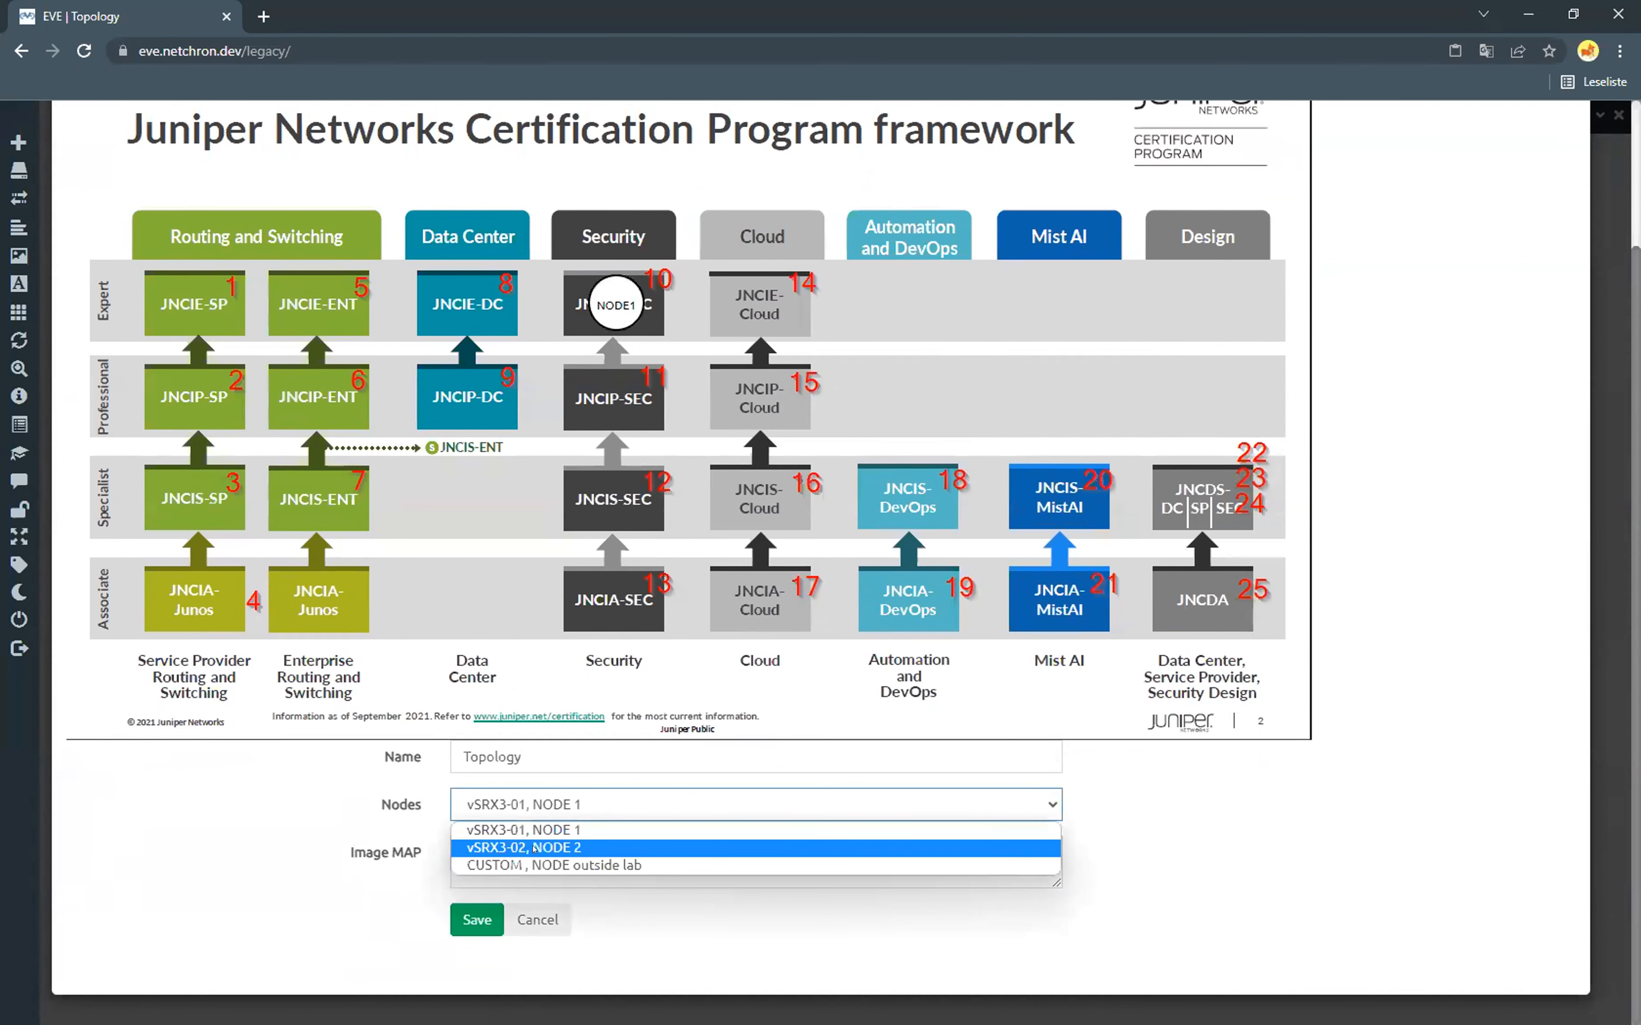
{"action": "left_click", "coordinate": [610, 844]}
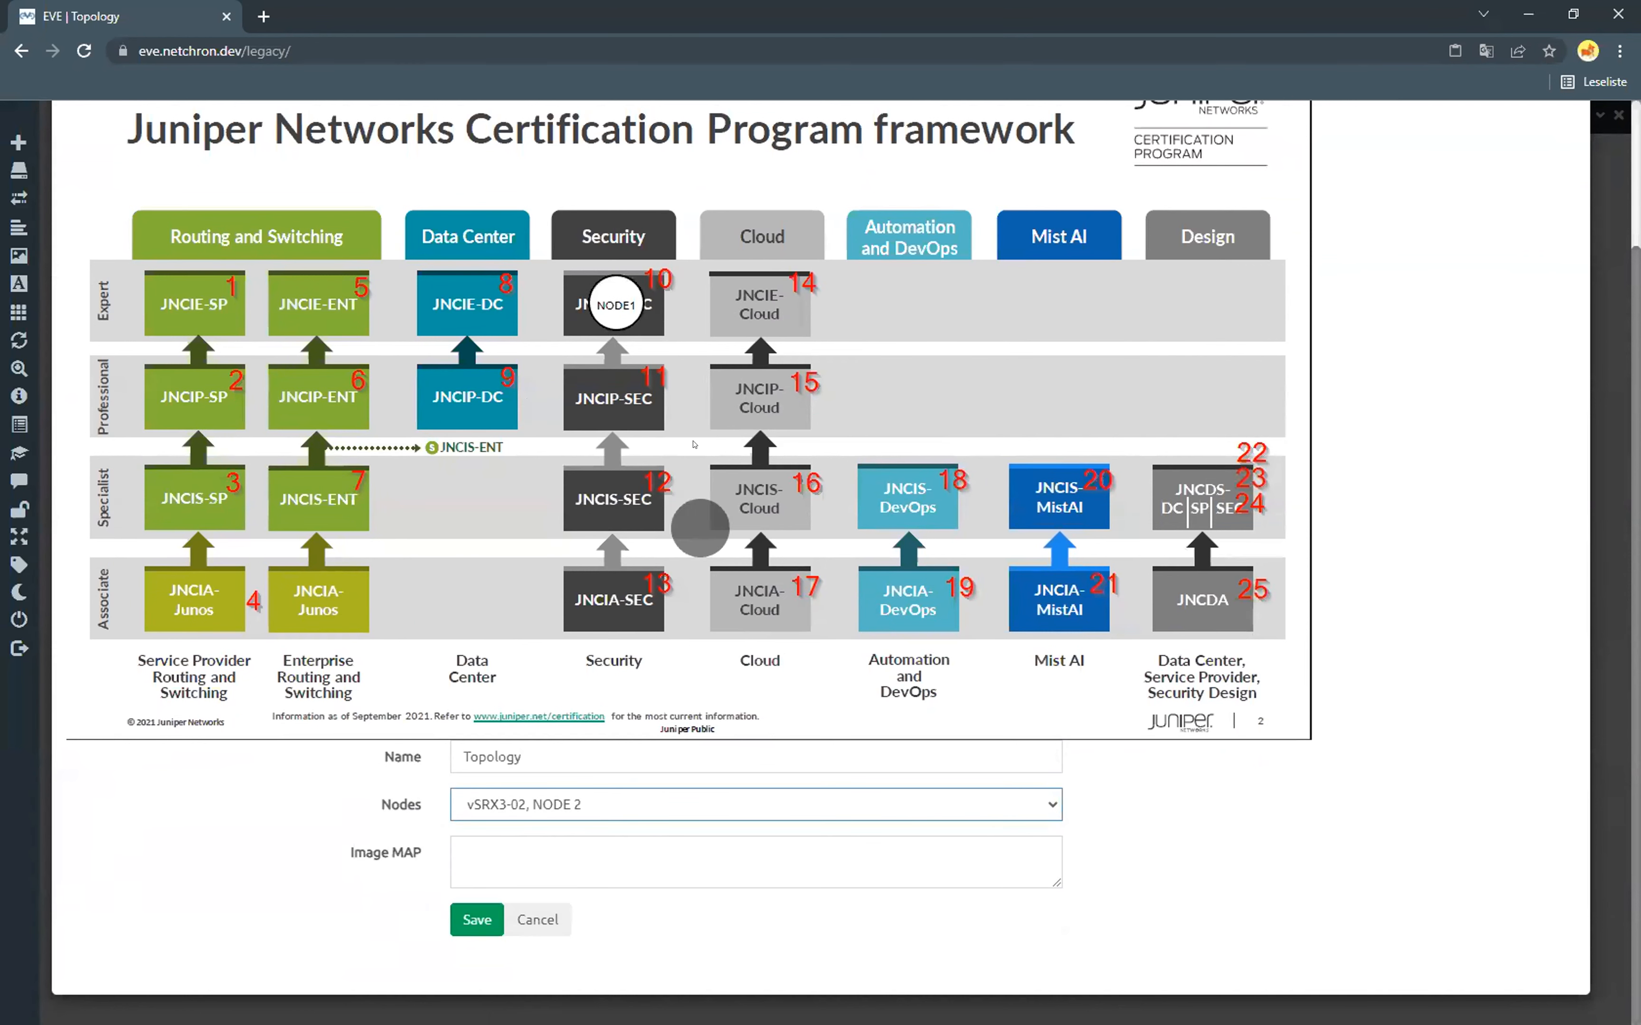
{"action": "left_click", "coordinate": [613, 400]}
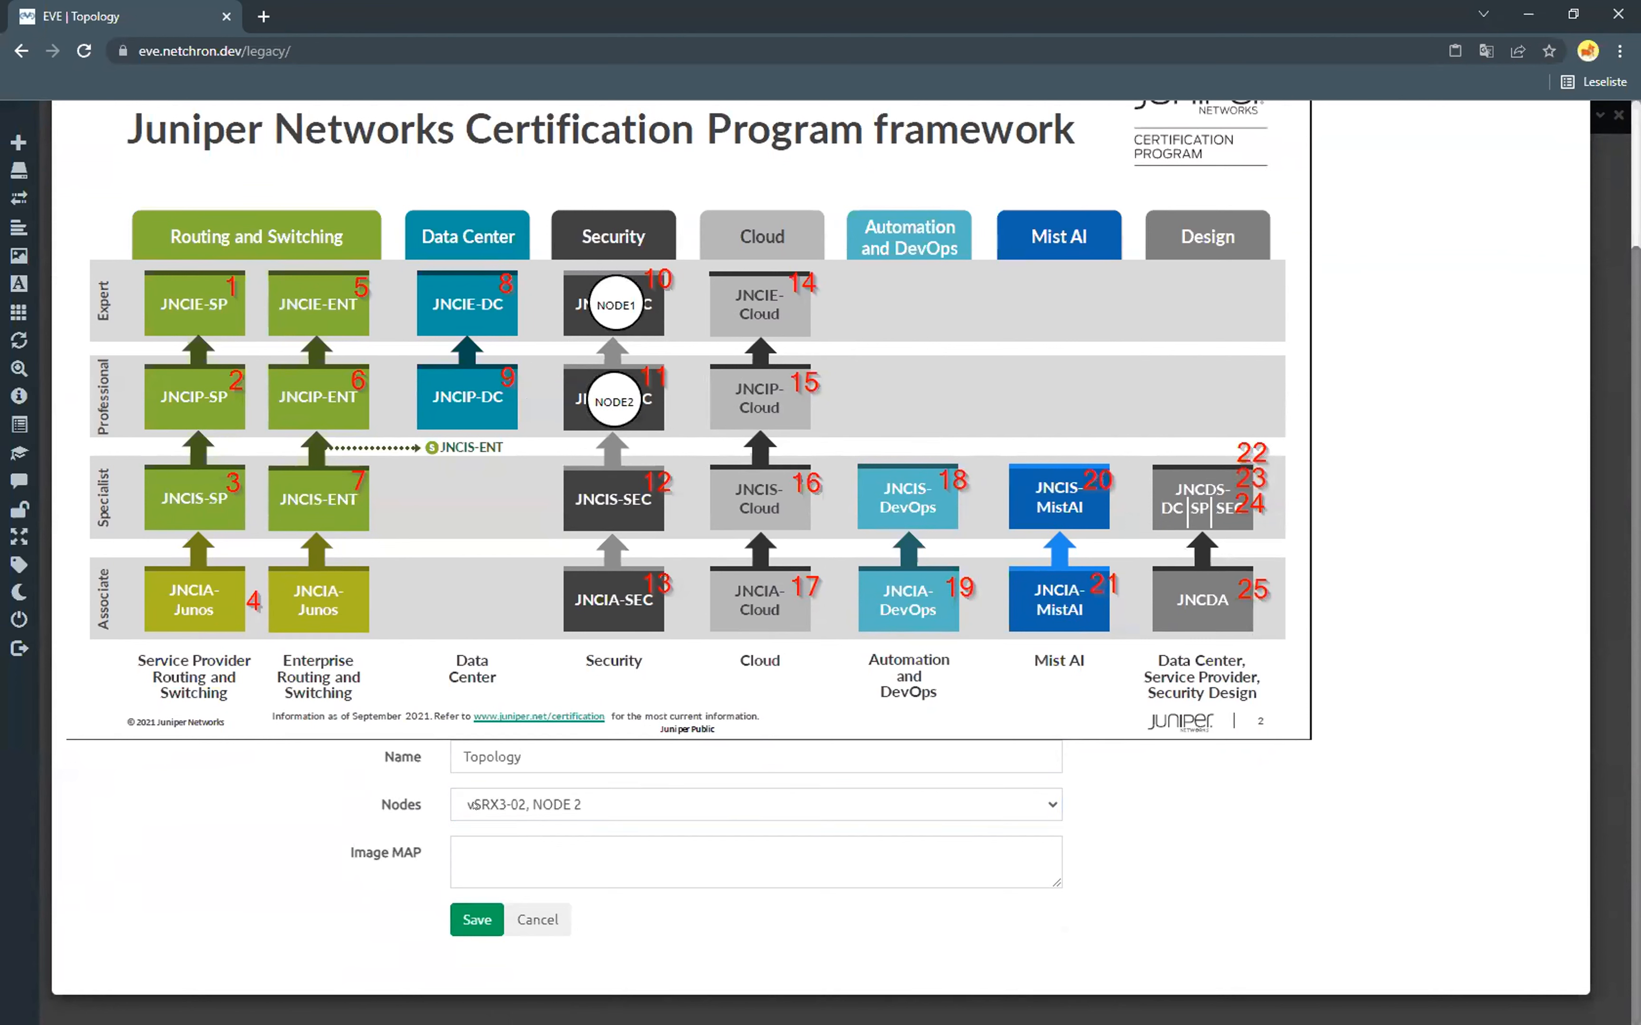
Step: Place a CUSTOM, NODE outside lab hotspot on the JNCIS-SEC box and select its placeholder address in the image map code
{"action": "left_click", "coordinate": [518, 804]}
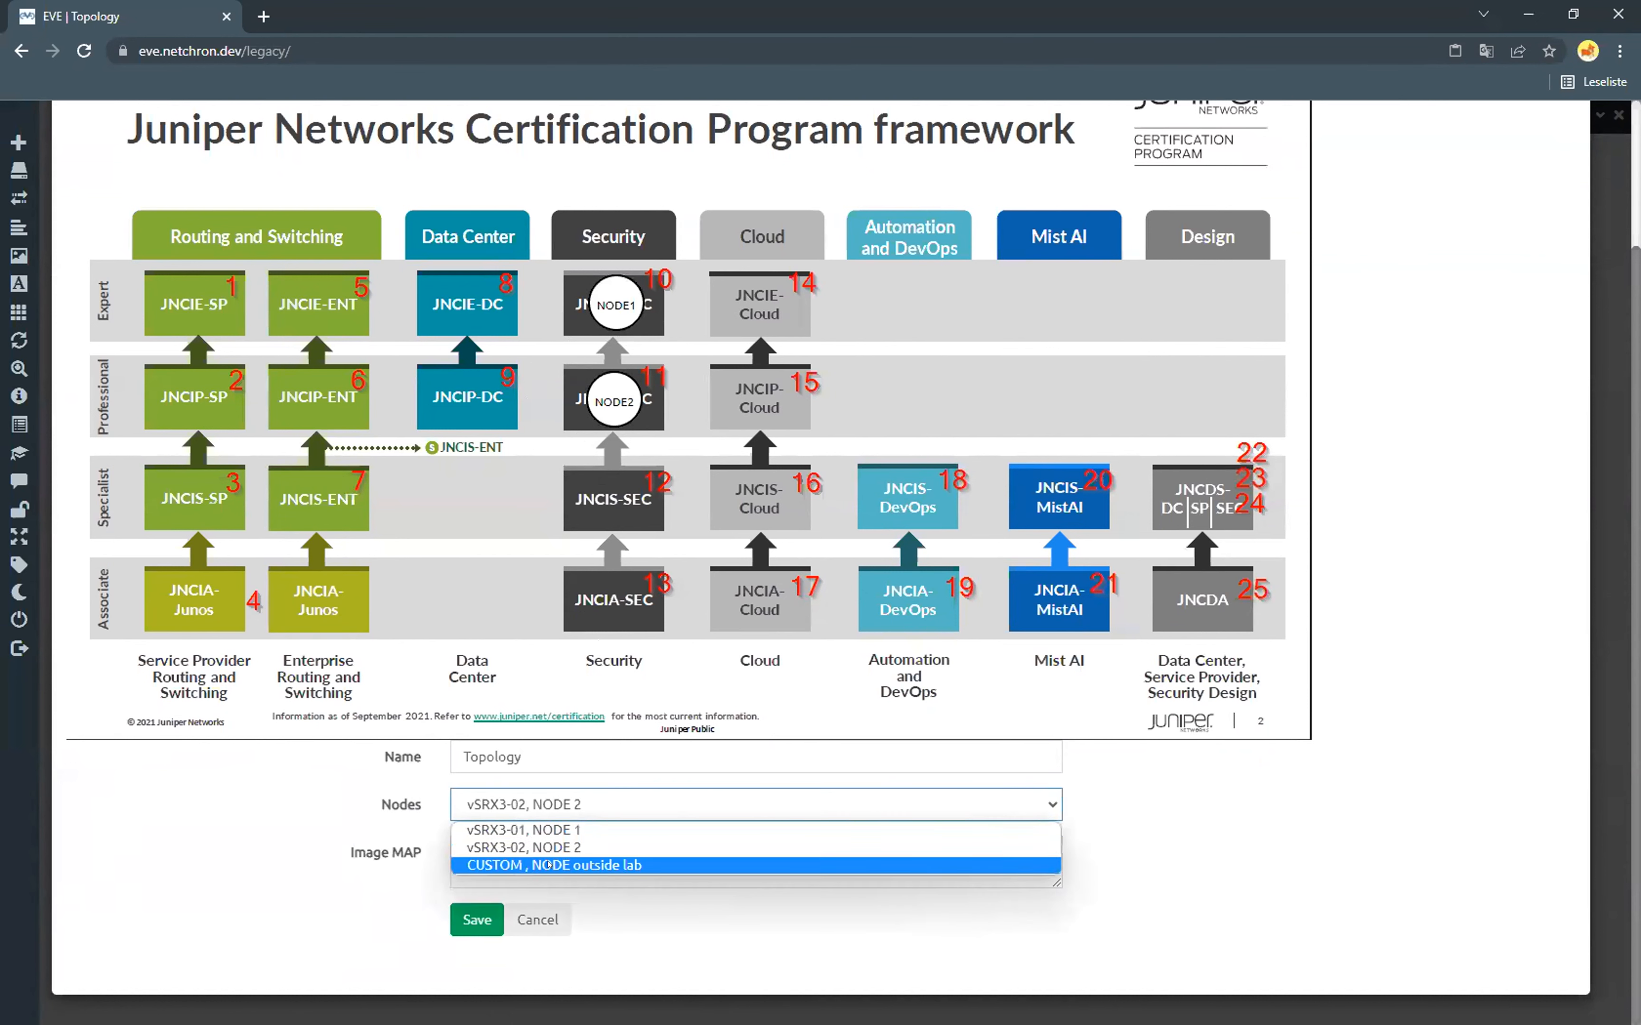
{"action": "left_click", "coordinate": [594, 866]}
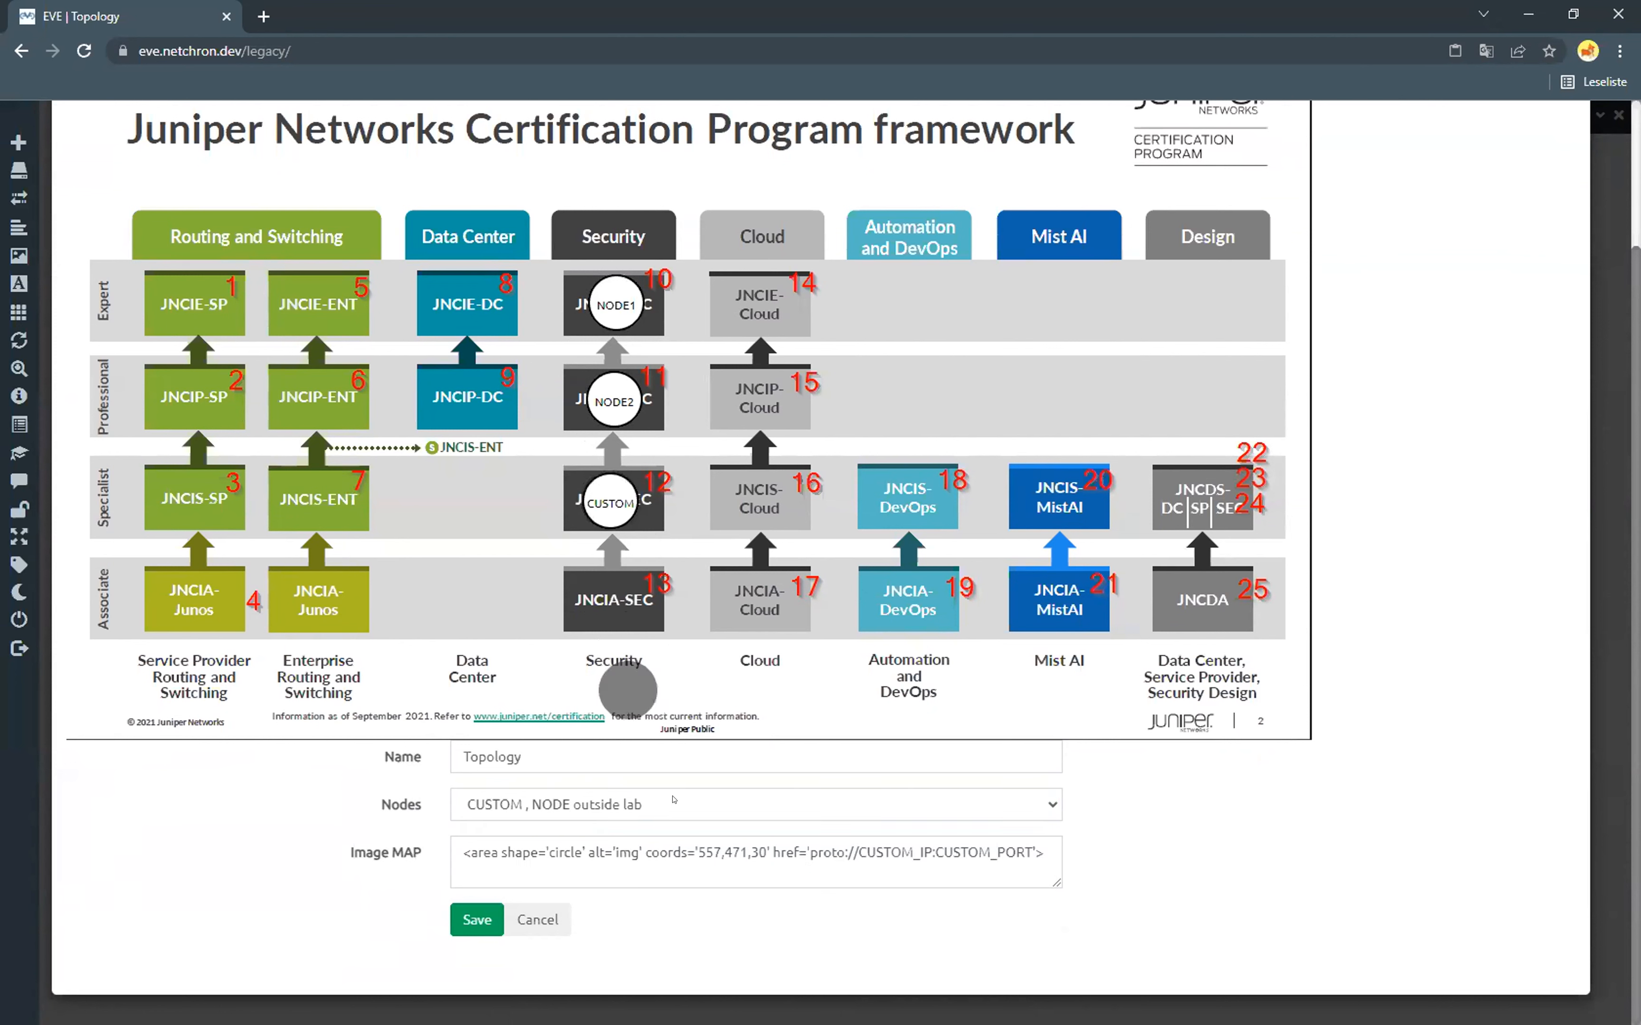
{"action": "left_click_drag", "start_coordinate": [802, 852], "coordinate": [1022, 838]}
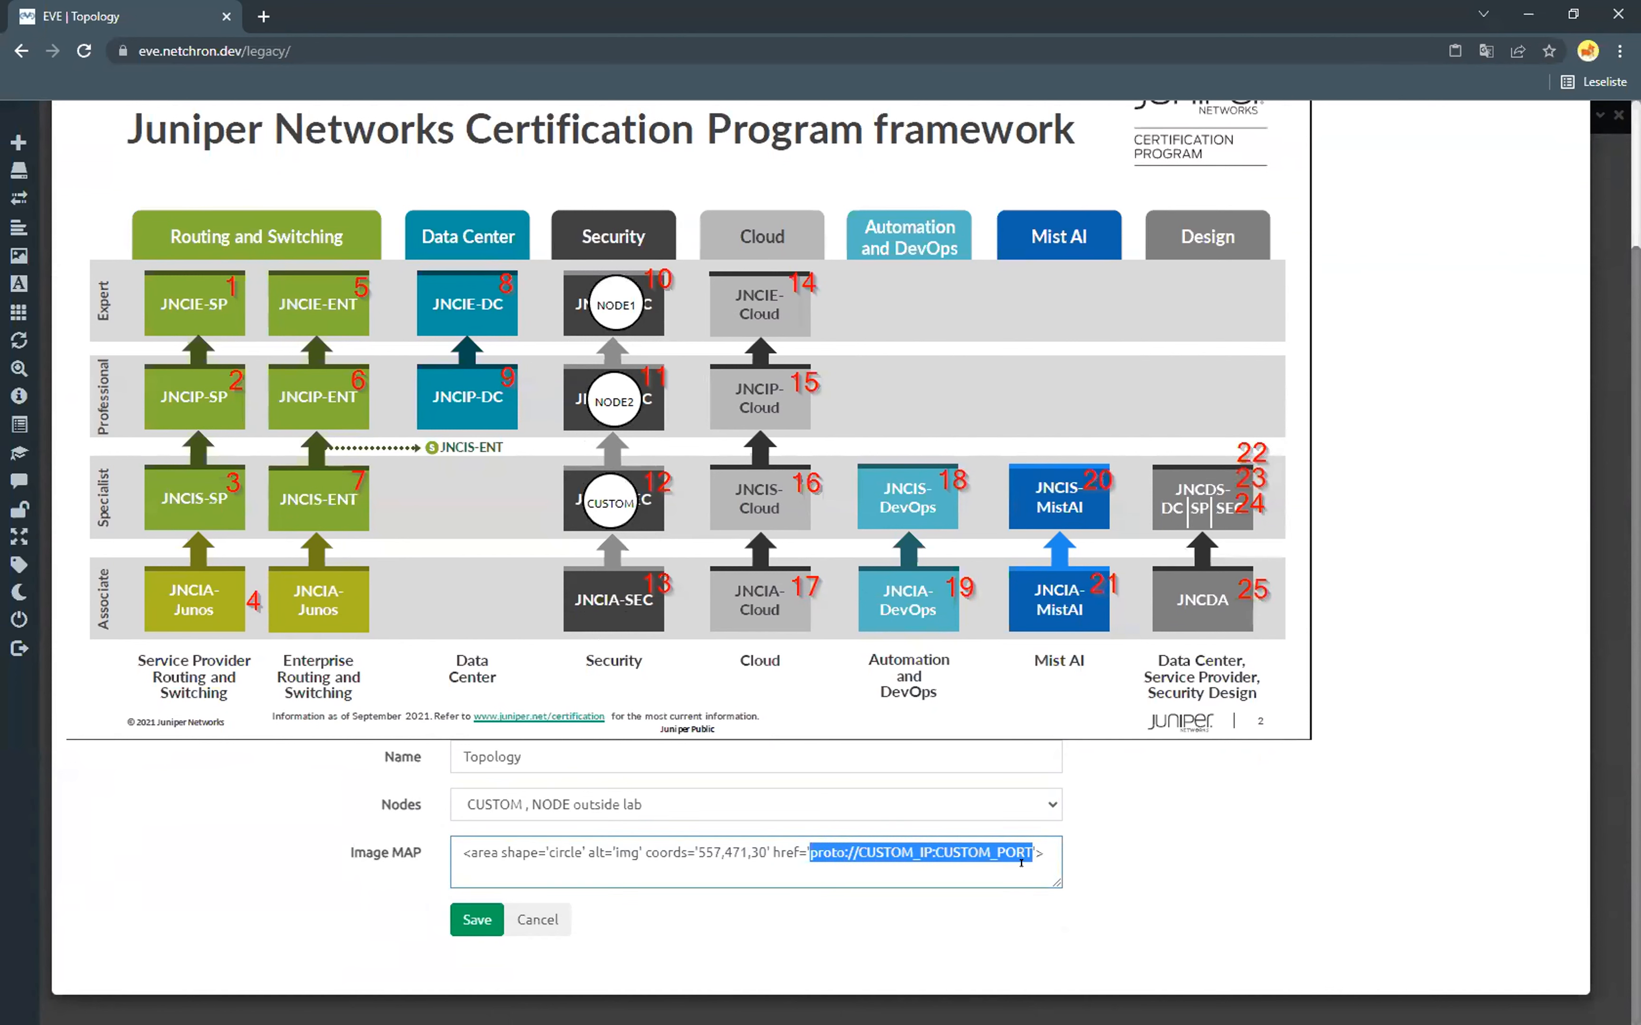
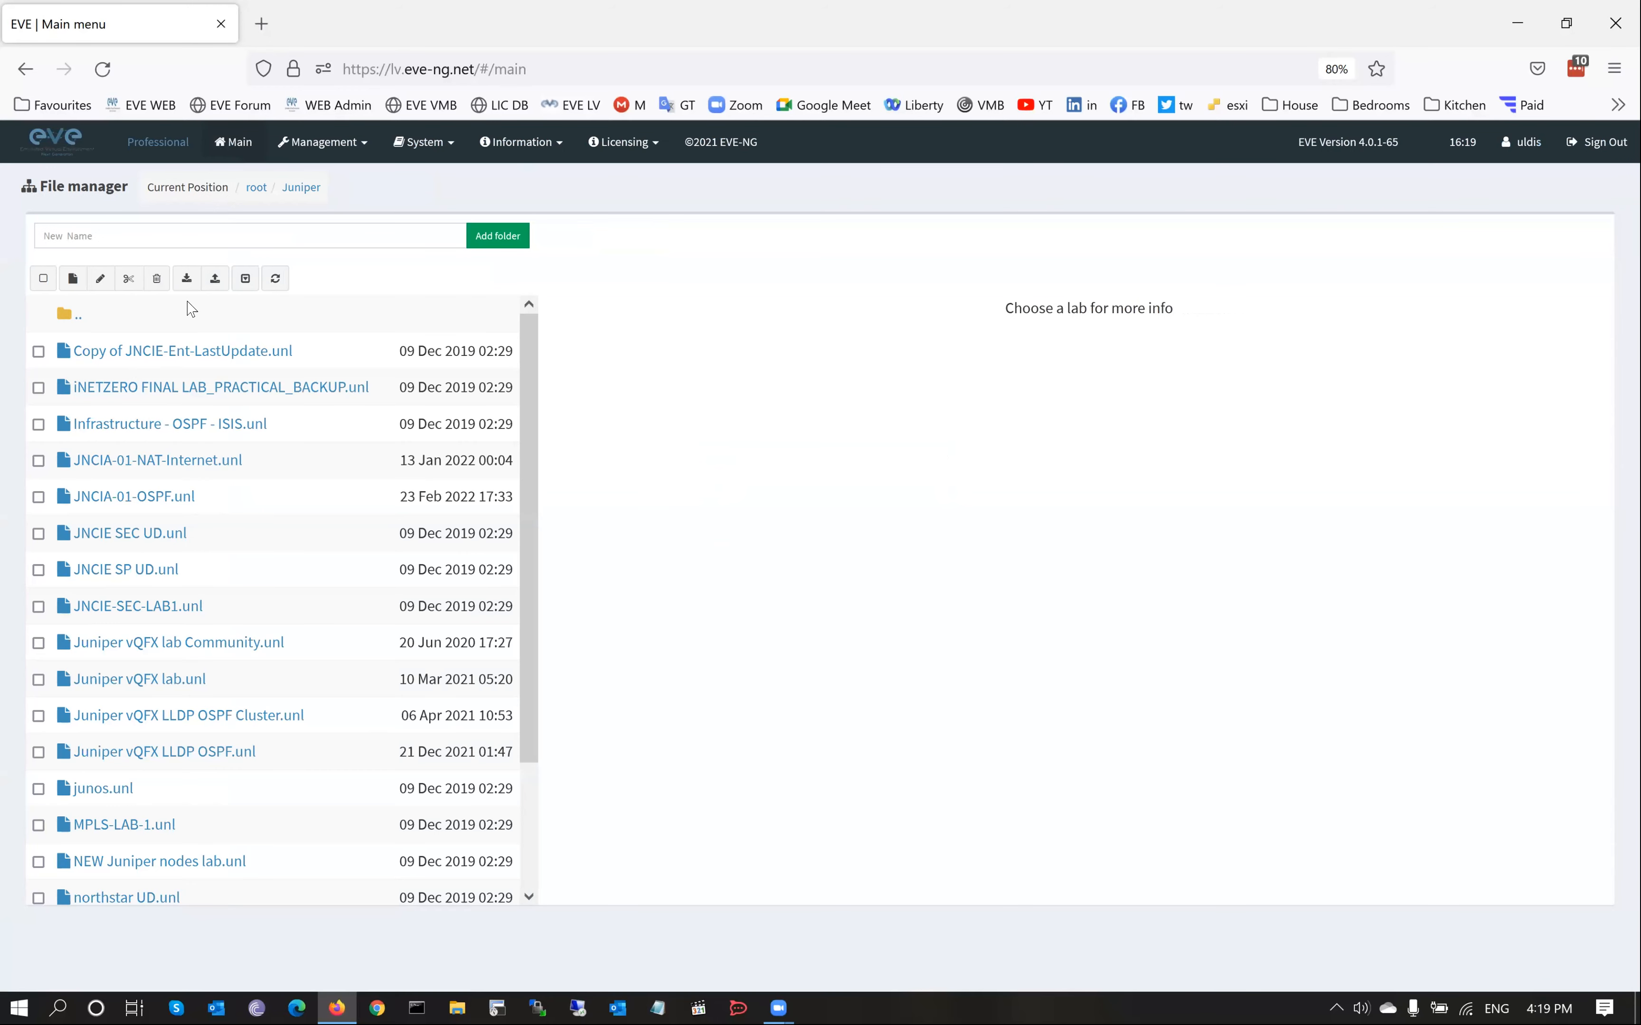
Step: Go up to the root folder and view the labs in the Running folder
{"action": "left_click", "coordinate": [70, 315]}
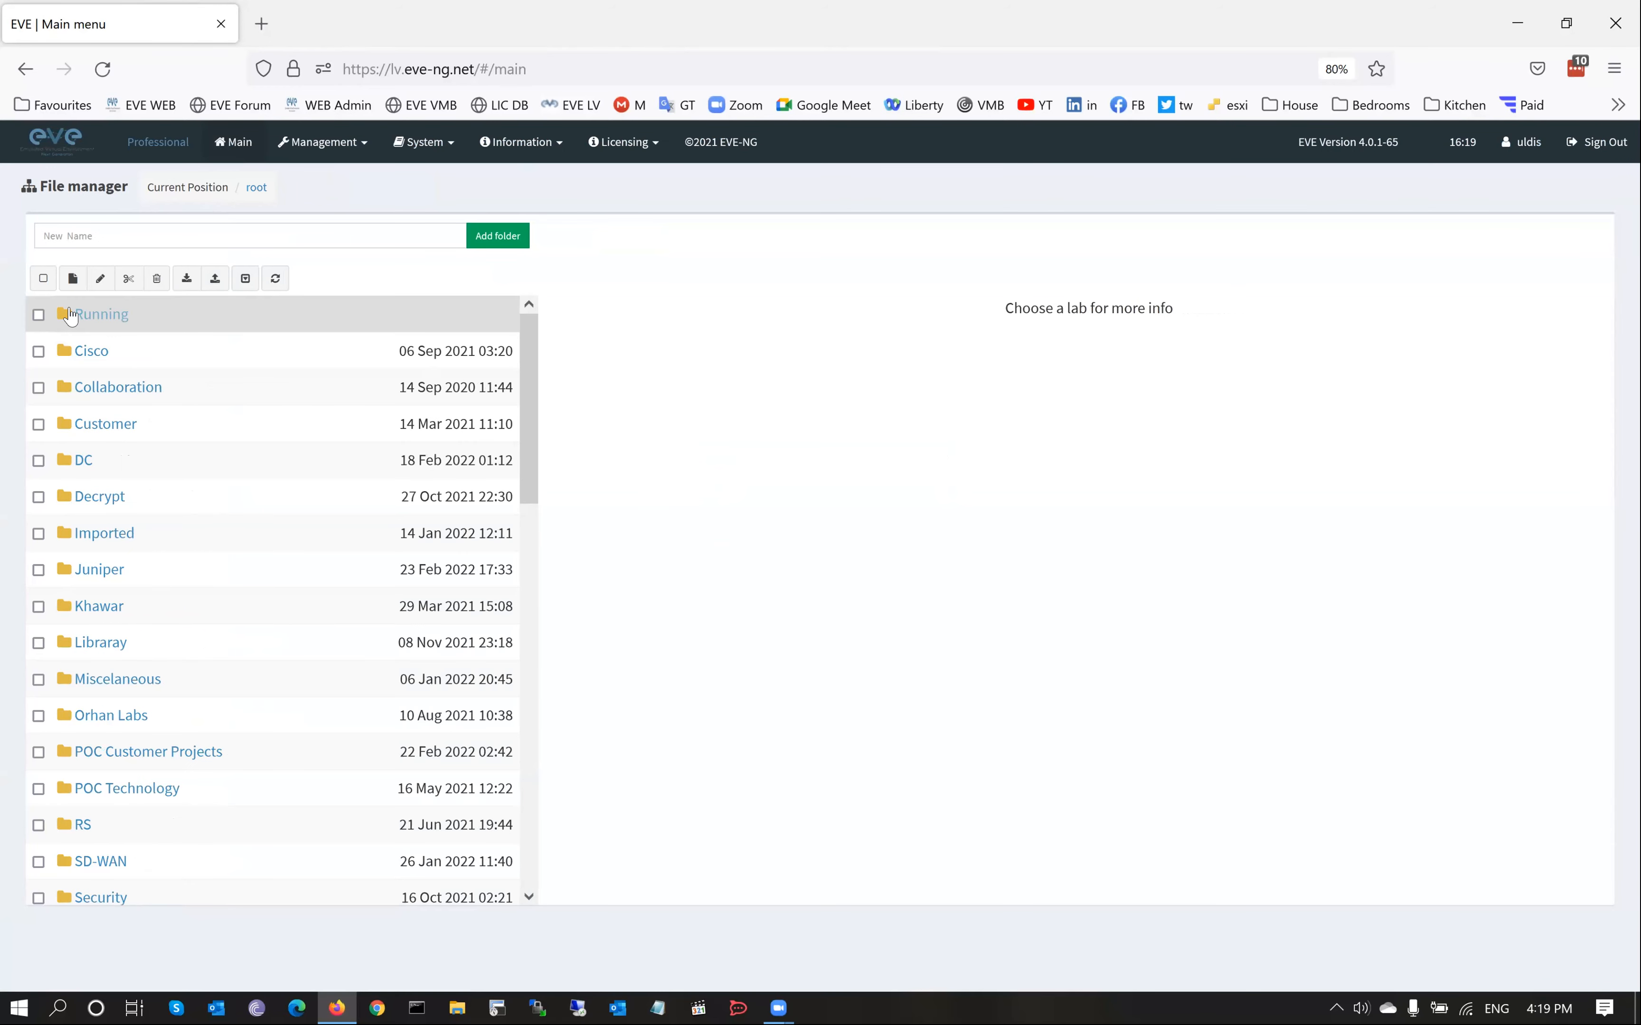
{"action": "left_click", "coordinate": [64, 318]}
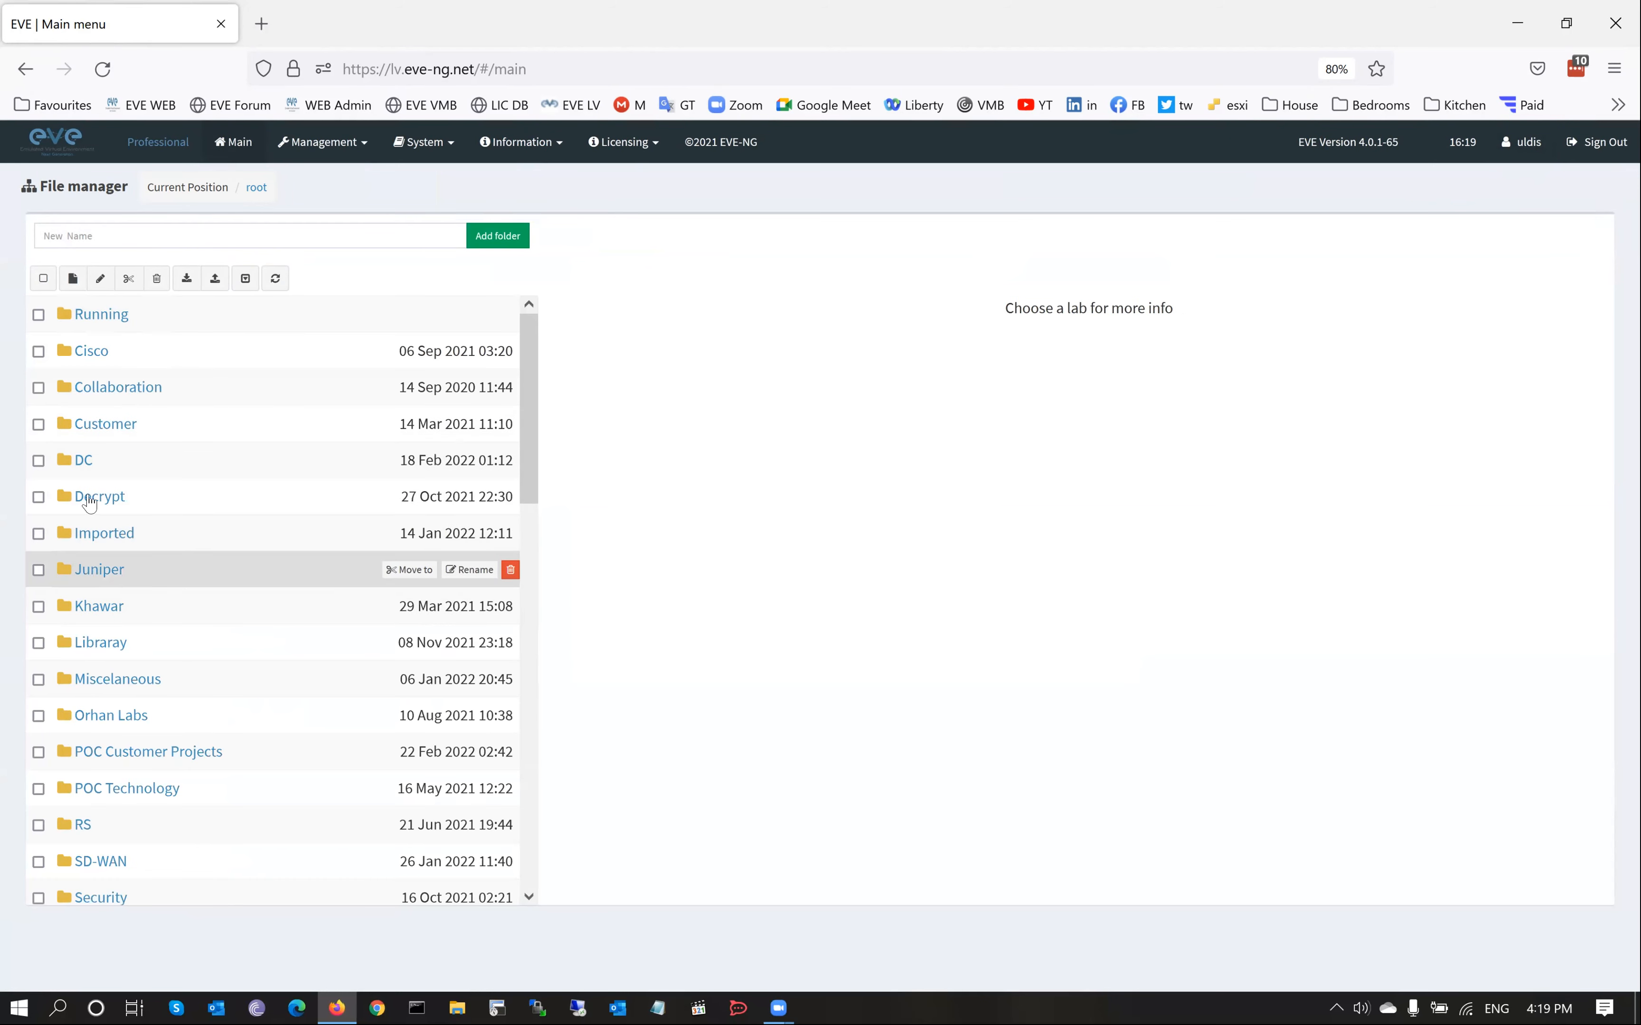
{"action": "left_click", "coordinate": [108, 318]}
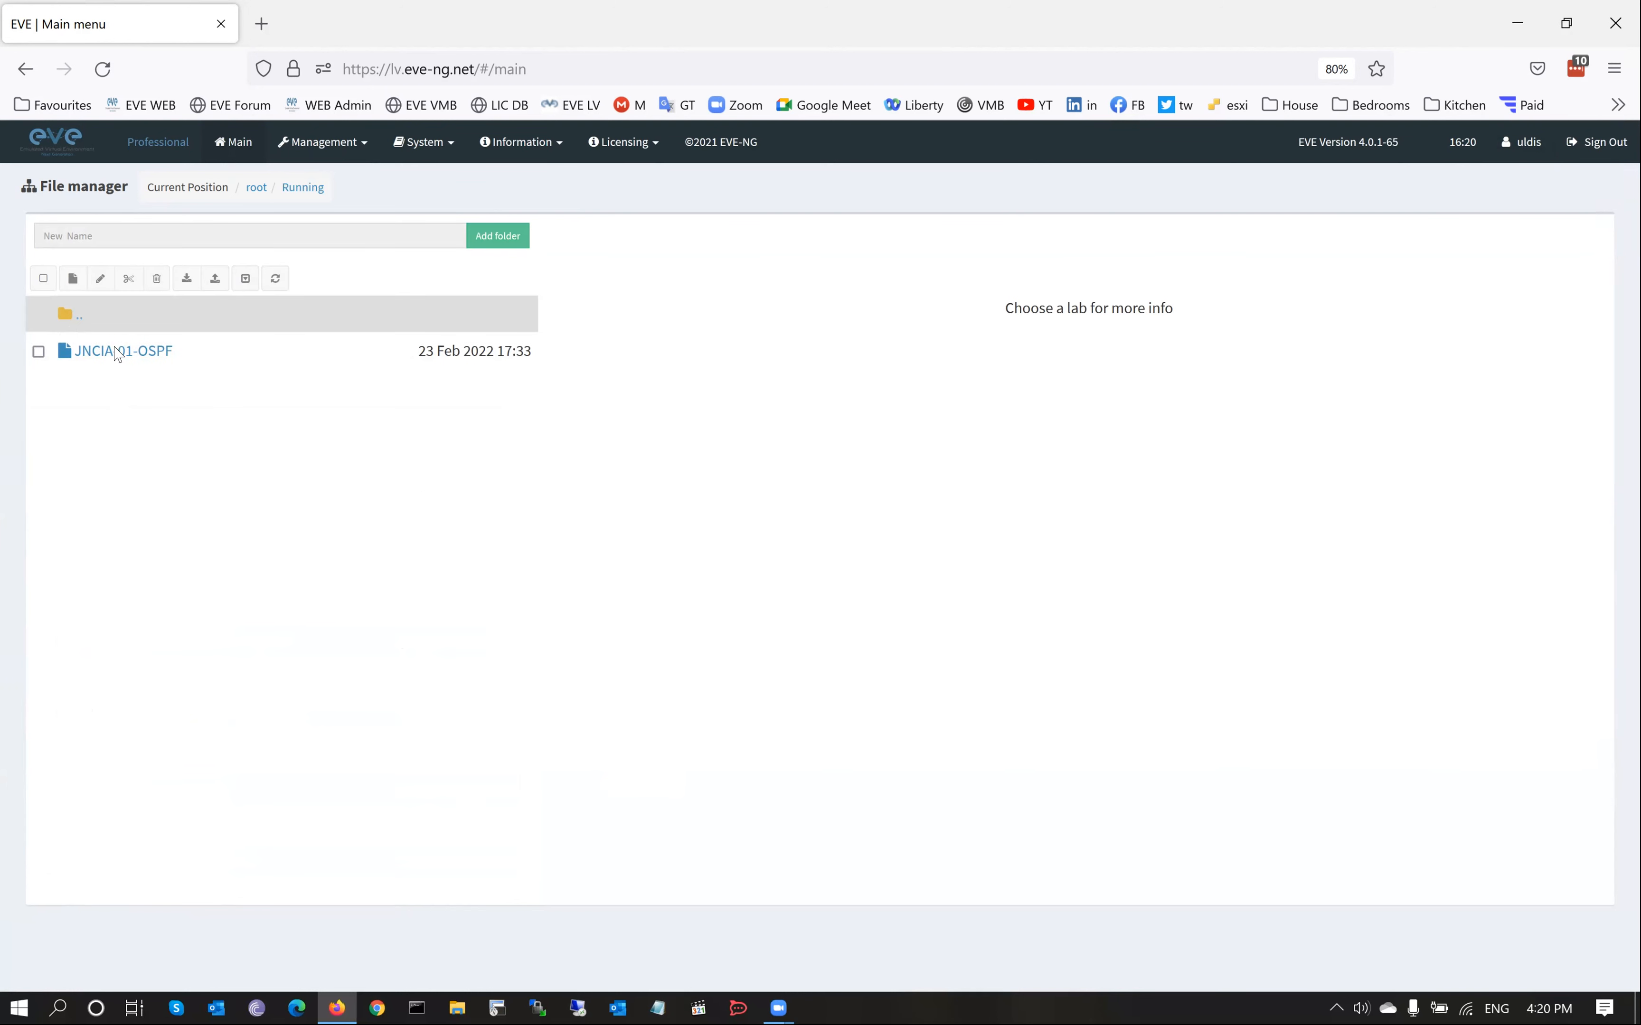
Step: Edit the JNCIA-01-OSPF lab in the Juniper folder, share it with the editor user account, and save
{"action": "left_click", "coordinate": [95, 571]}
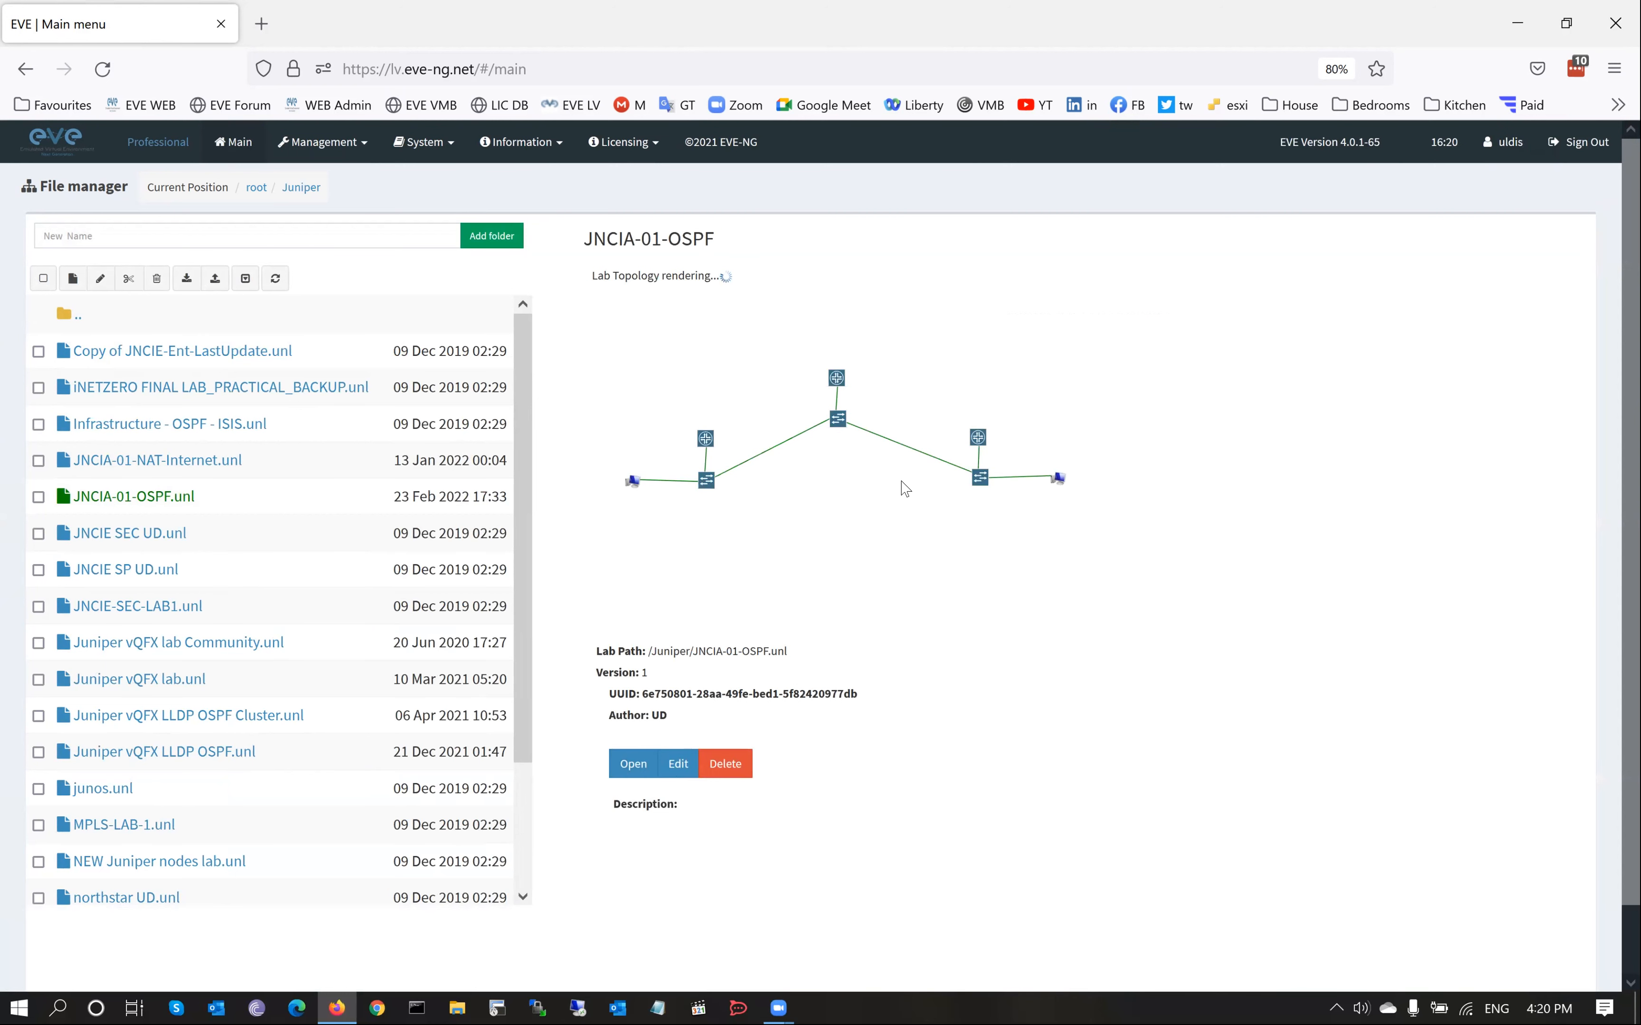
{"action": "left_click", "coordinate": [675, 731]}
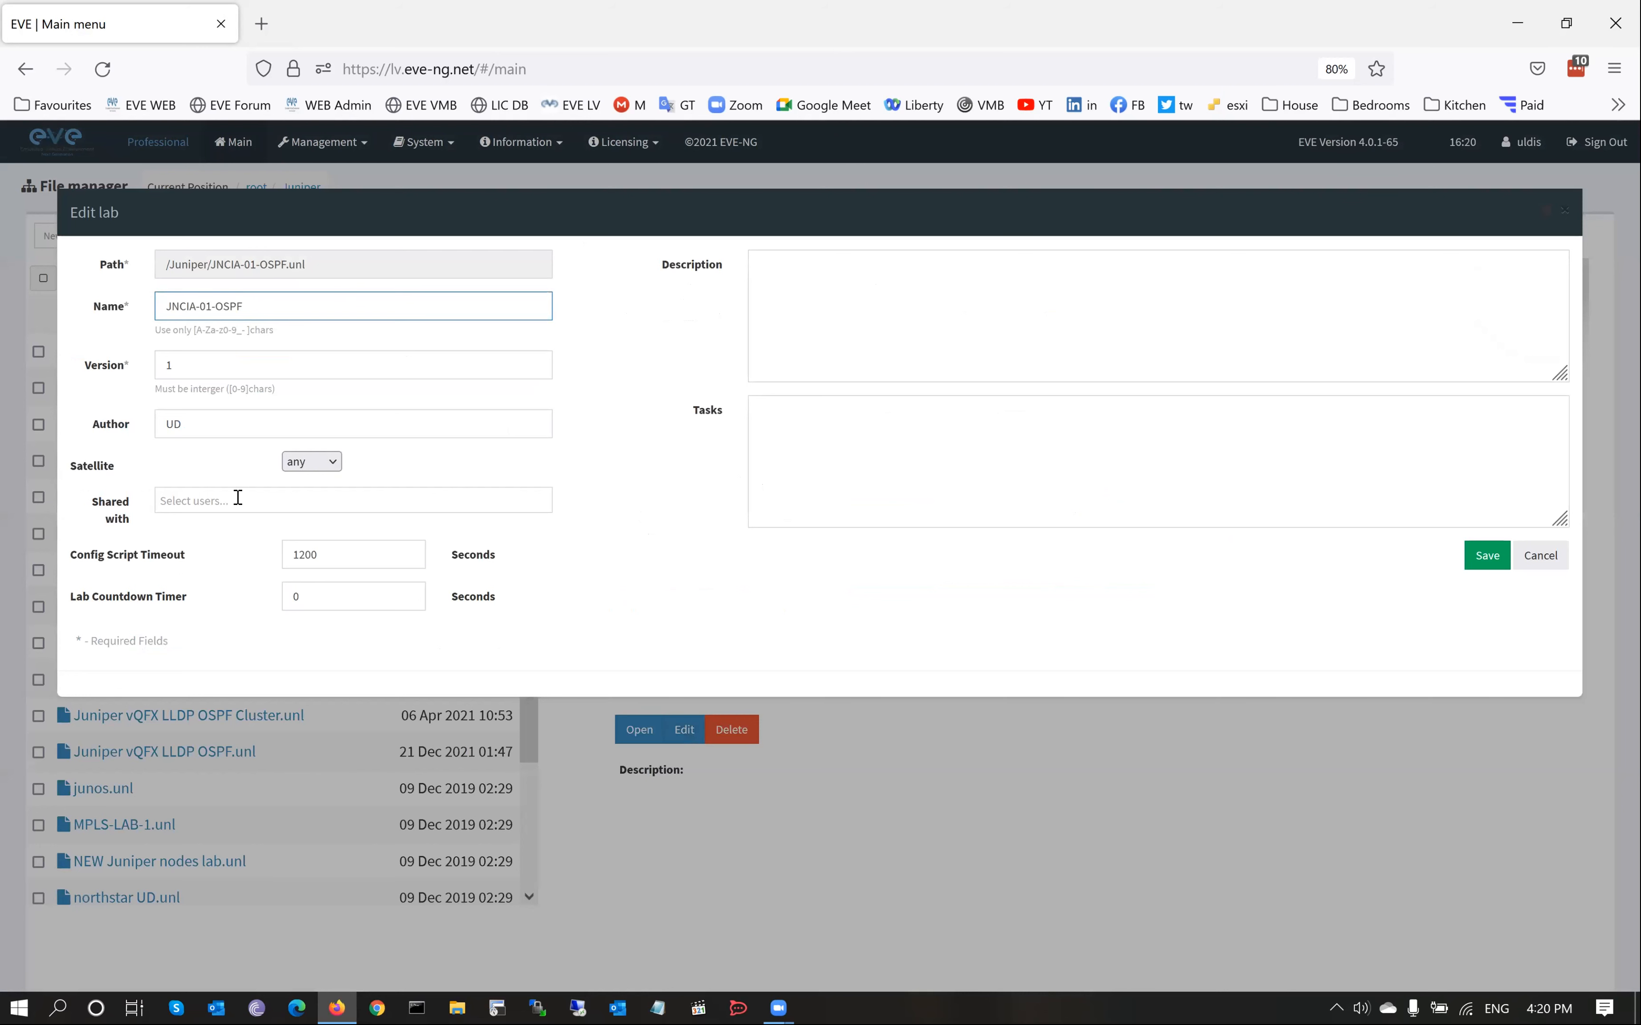
{"action": "left_click", "coordinate": [238, 499]}
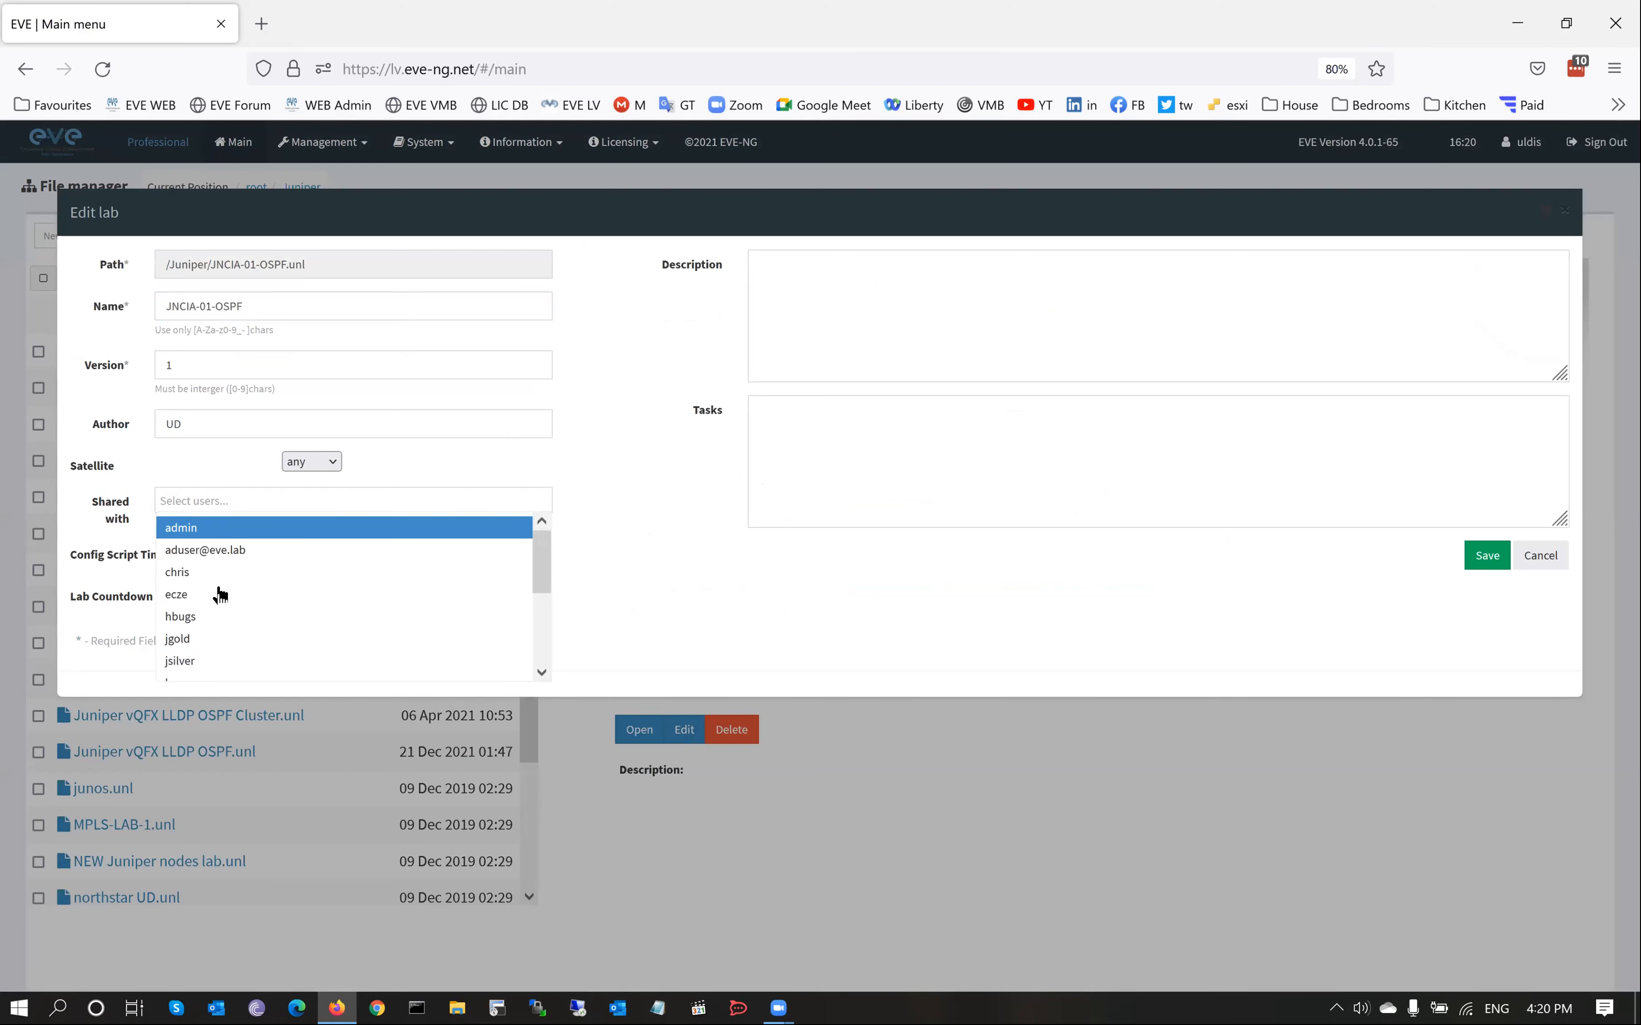
{"action": "scroll", "coordinate": [266, 598], "scroll_direction": "down", "scroll_amount": 1}
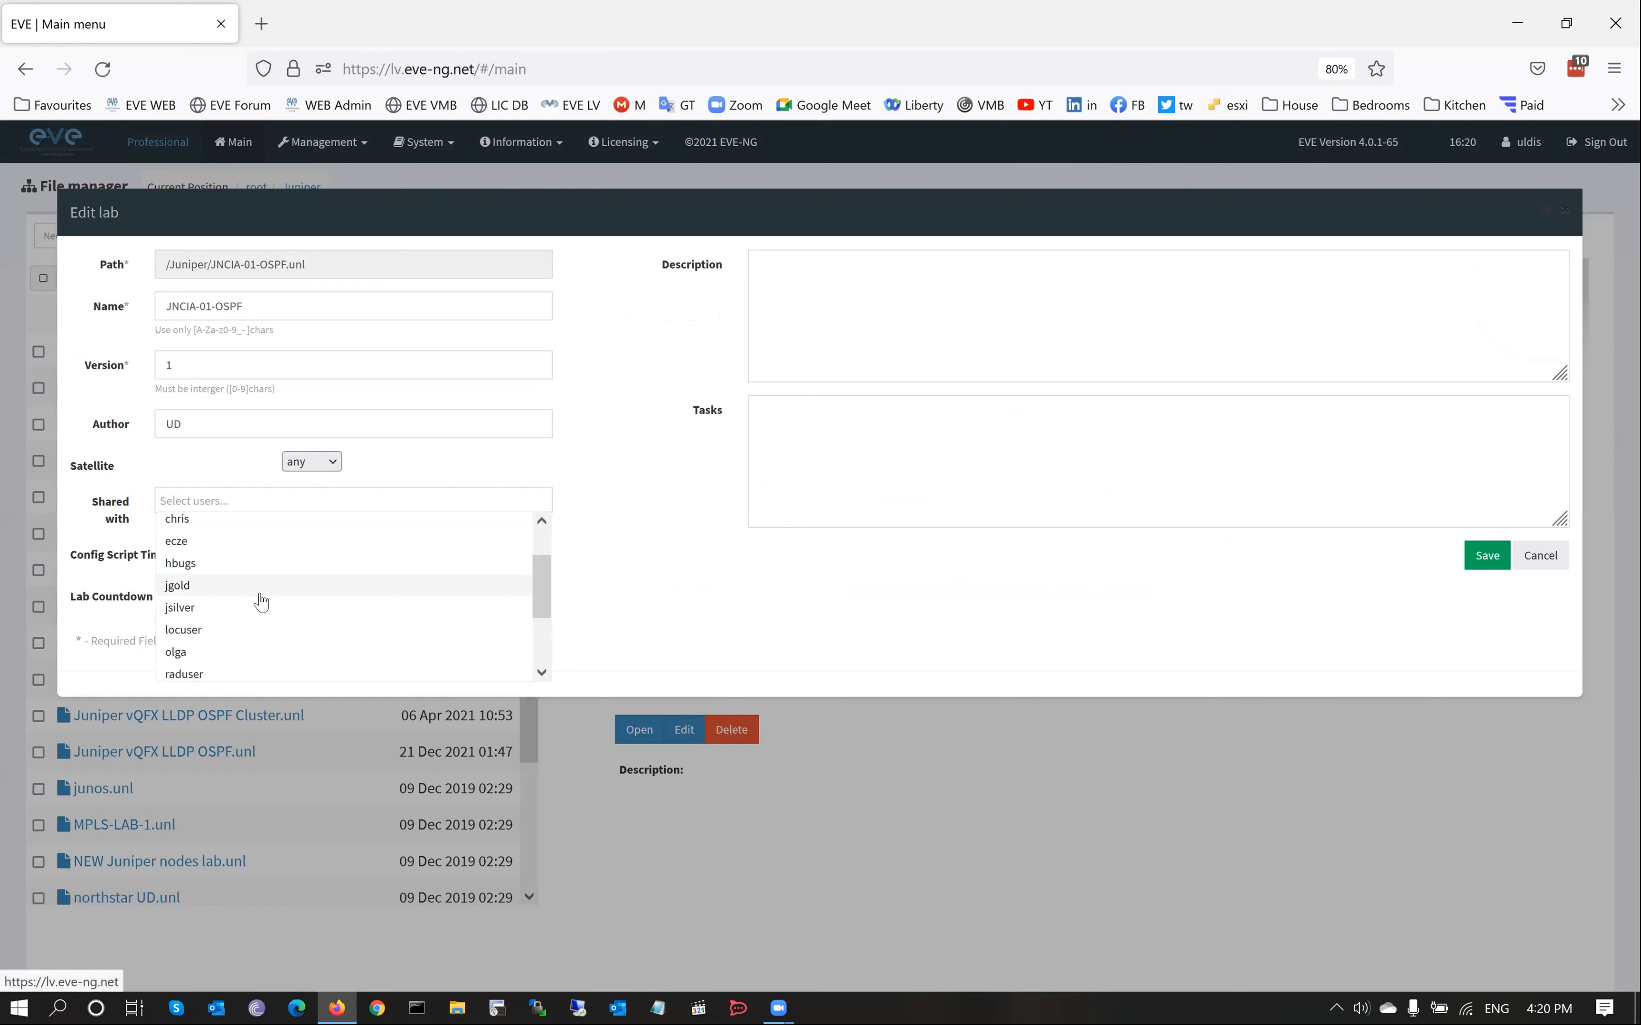
{"action": "scroll", "coordinate": [261, 601], "scroll_direction": "down", "scroll_amount": 2}
{"action": "scroll", "coordinate": [258, 624], "scroll_direction": "up", "scroll_amount": 3}
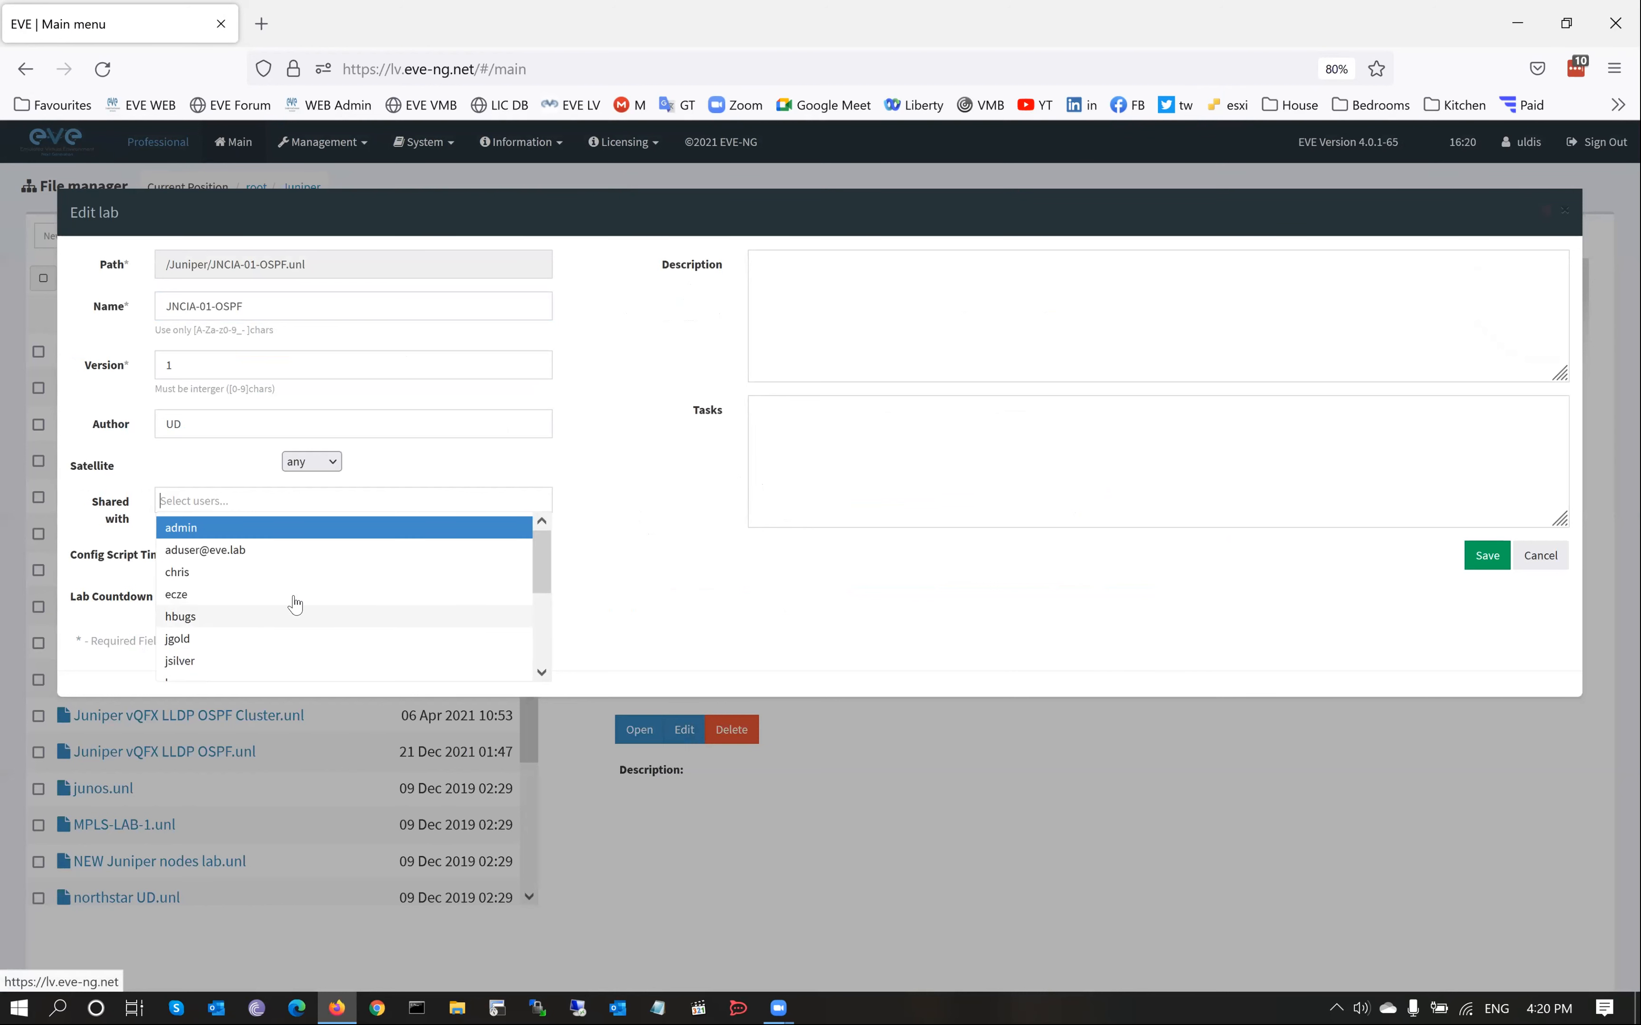
{"action": "scroll", "coordinate": [298, 572], "scroll_direction": "down", "scroll_amount": 3}
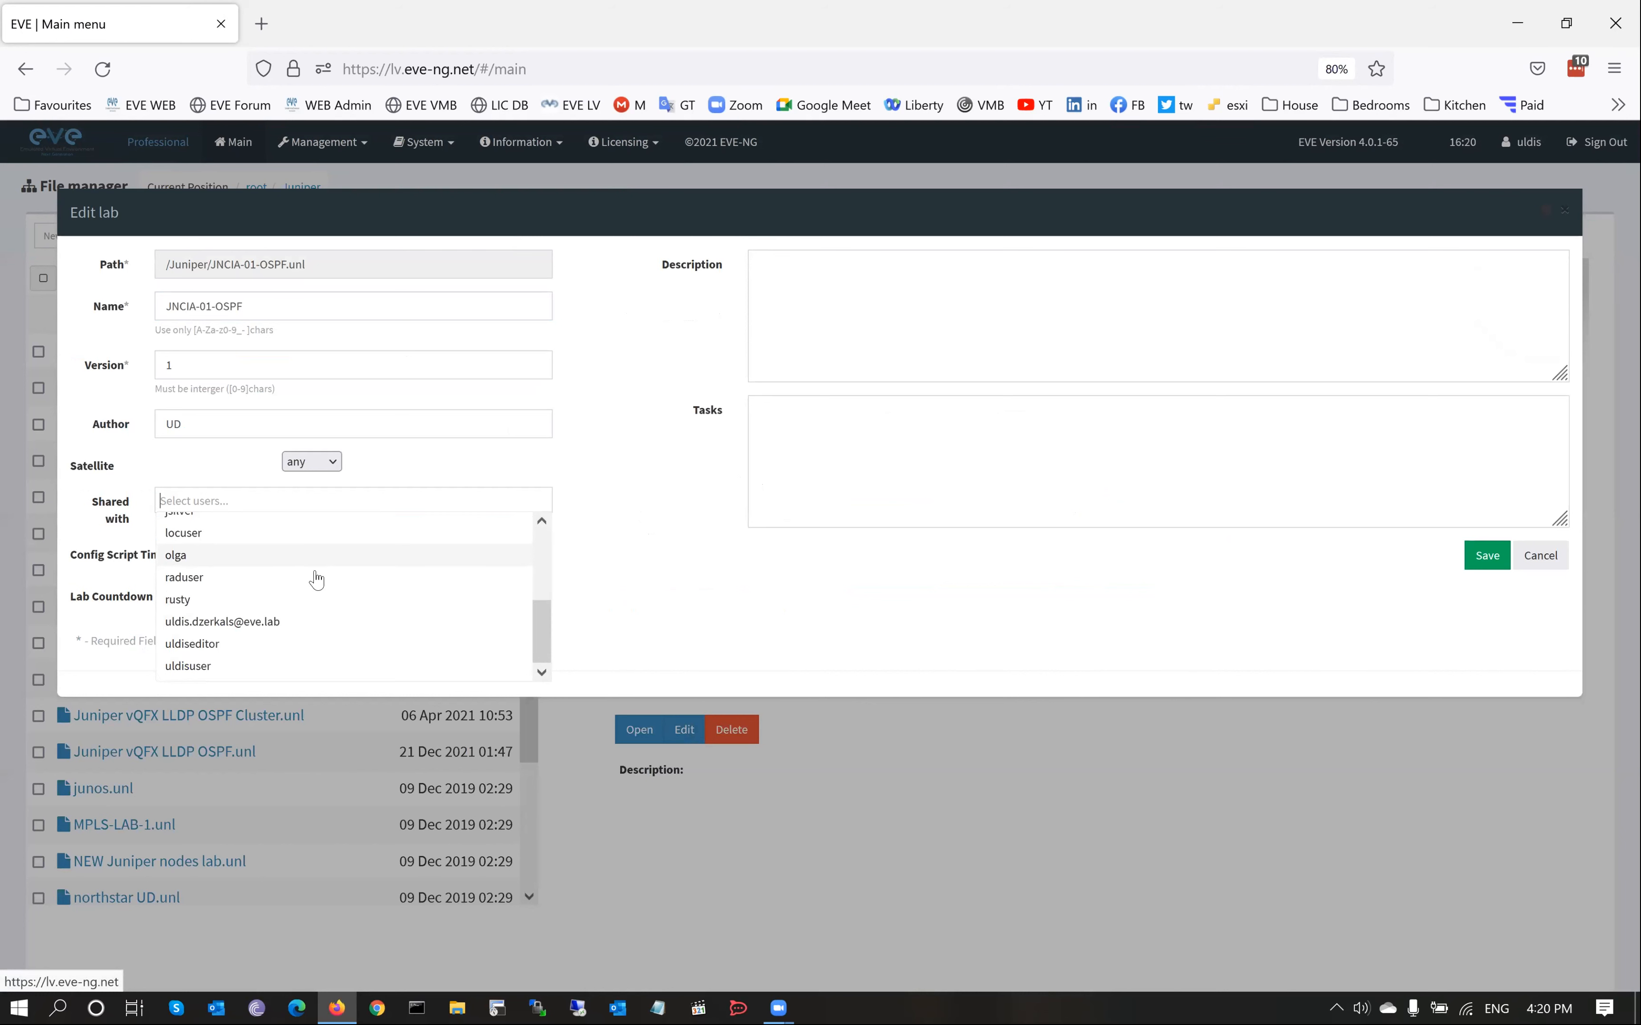
{"action": "left_click", "coordinate": [210, 647]}
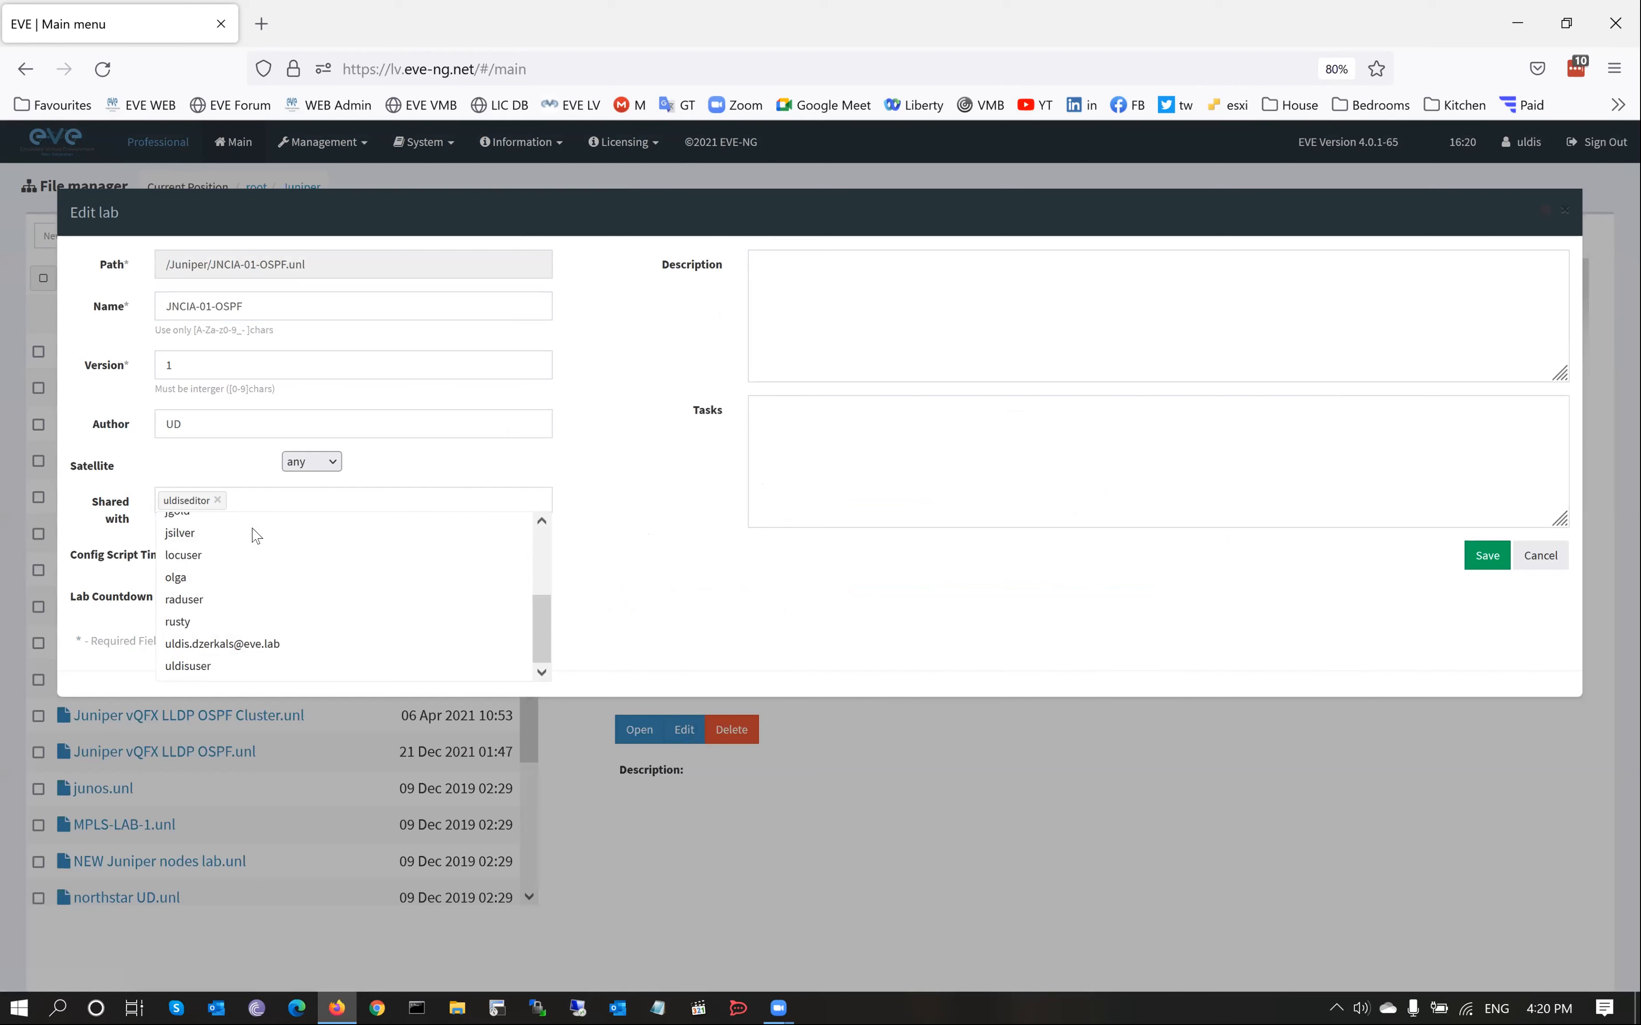
{"action": "left_click", "coordinate": [384, 499]}
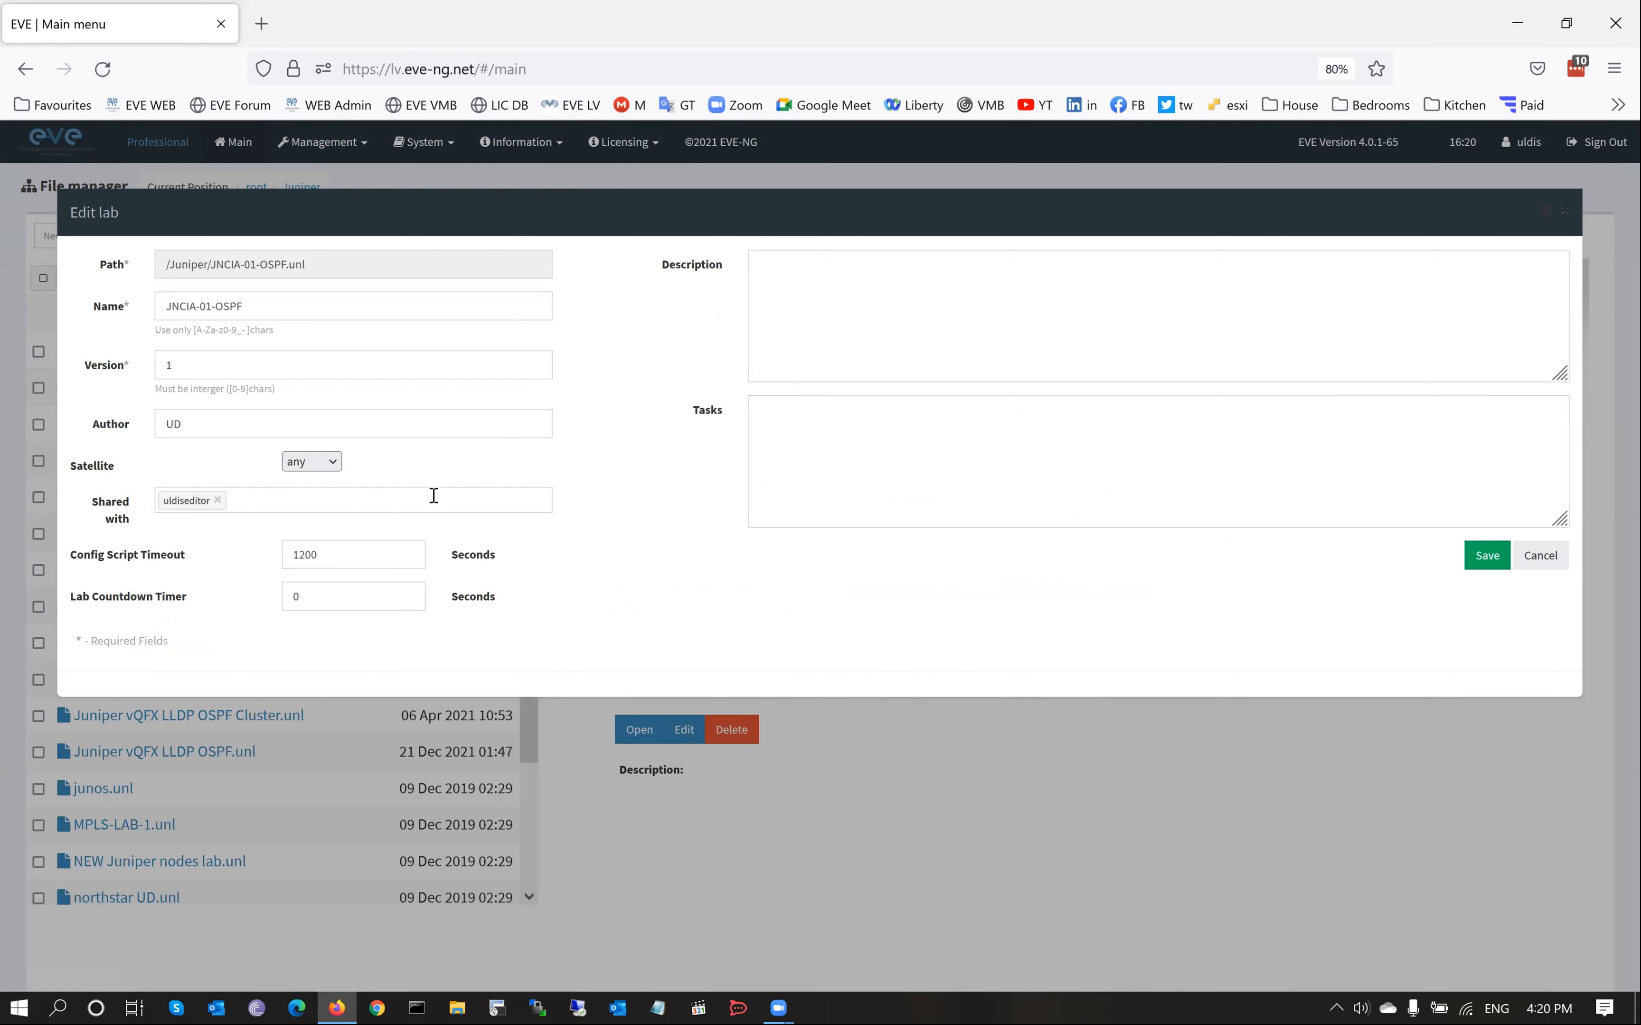
{"action": "left_click", "coordinate": [1487, 556]}
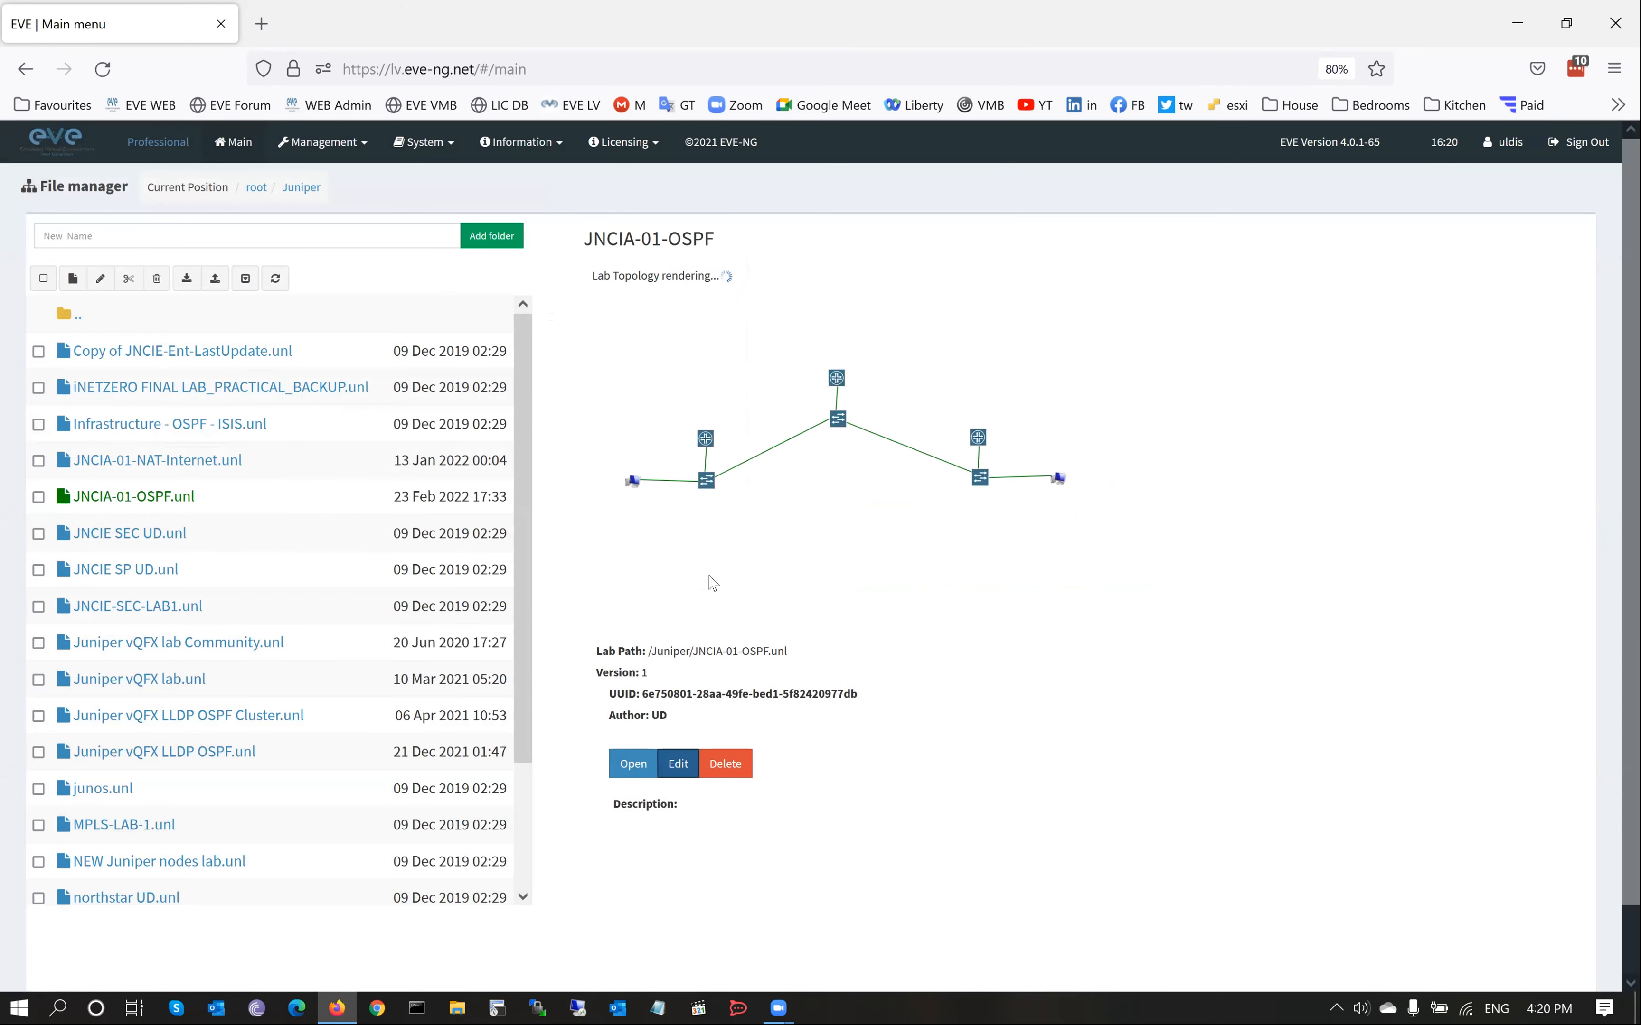
Step: Switch to Microsoft Edge, open the EVE login page, and try to sign in with the editor user's saved username and password
{"action": "left_click", "coordinate": [296, 1008]}
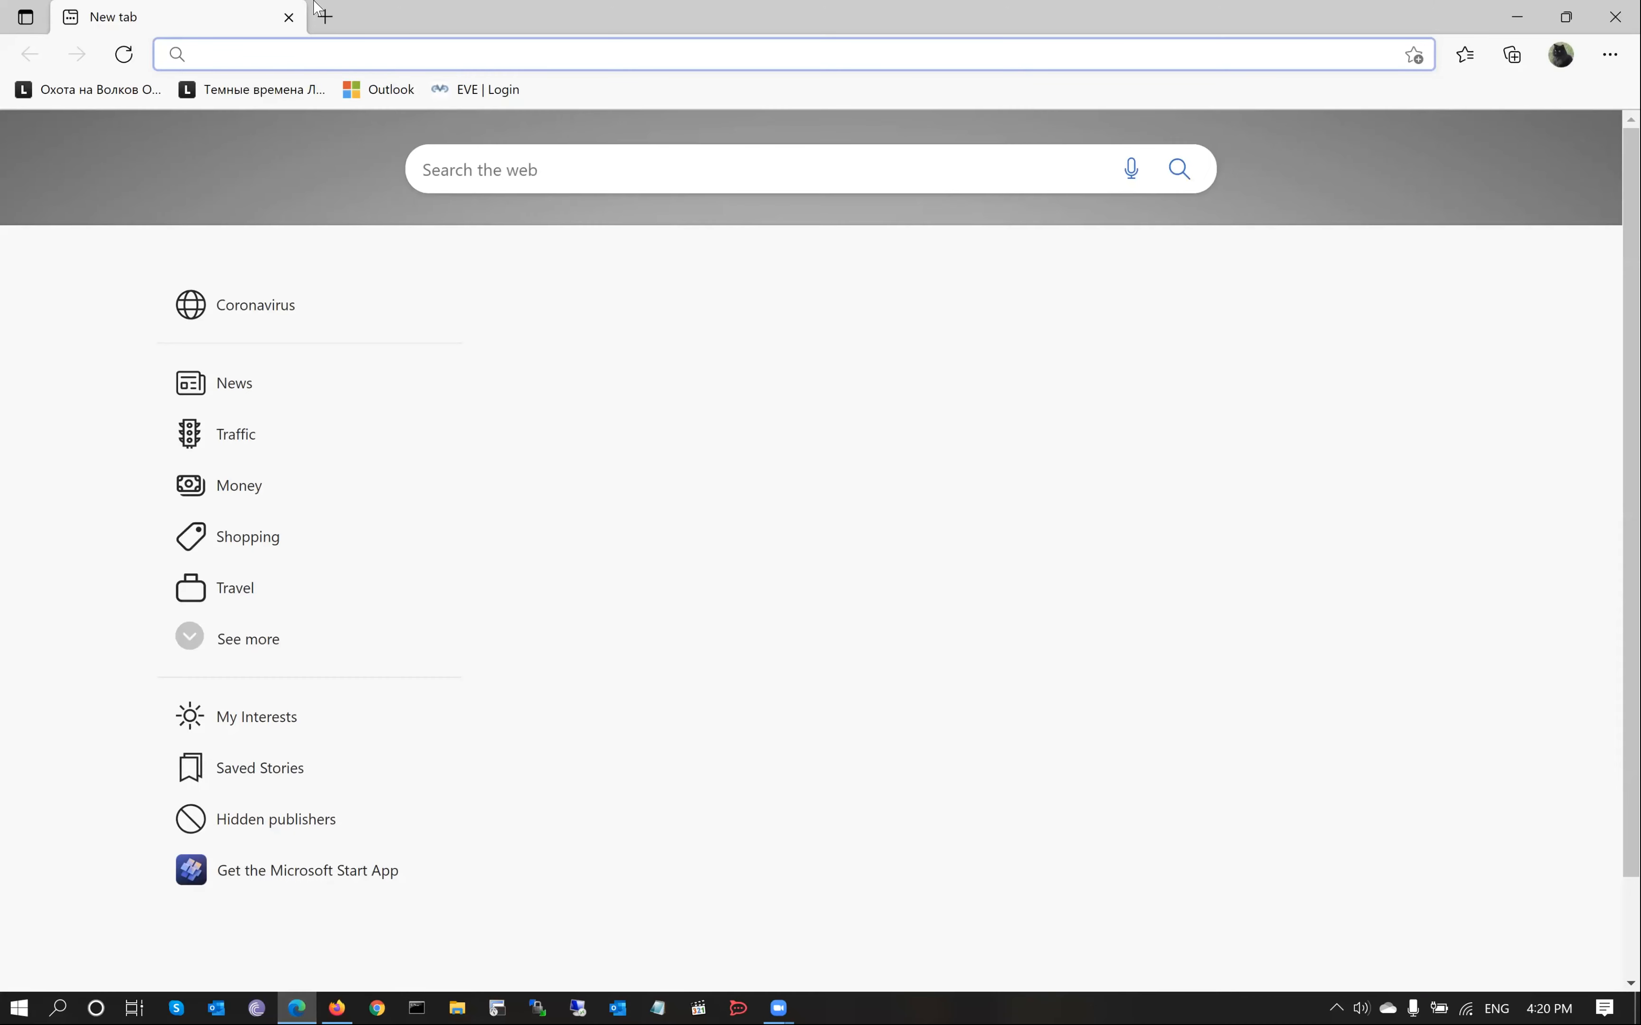
{"action": "left_click", "coordinate": [502, 91]}
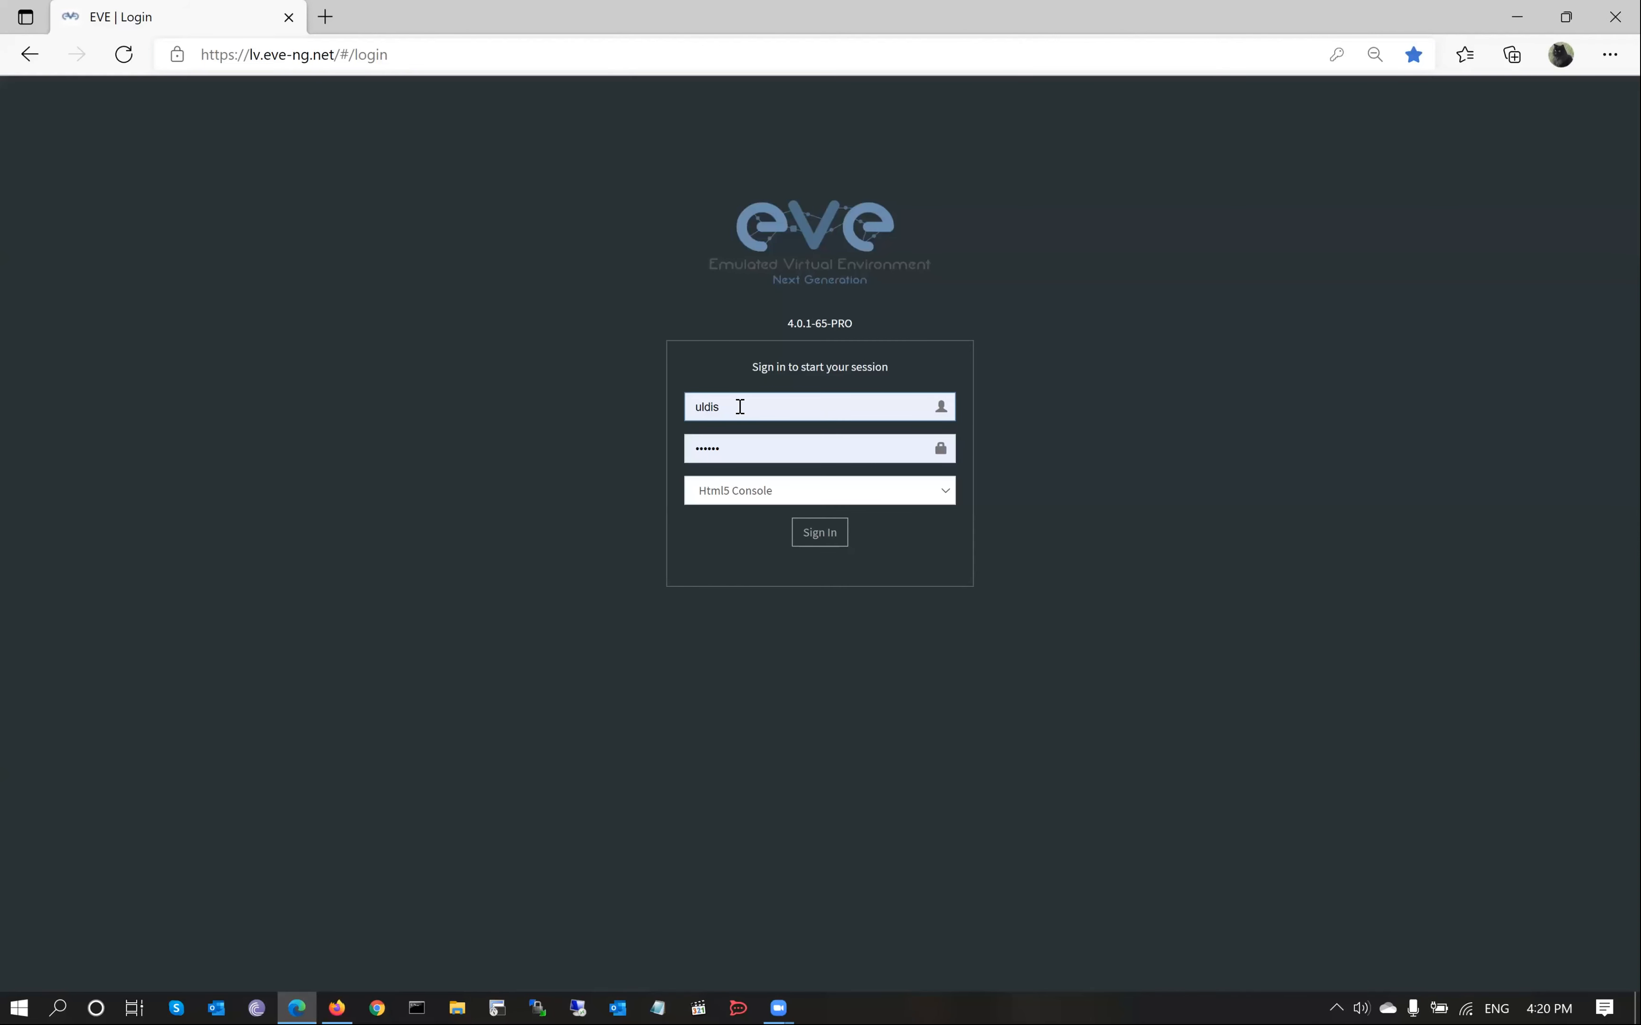
{"action": "left_click", "coordinate": [740, 406]}
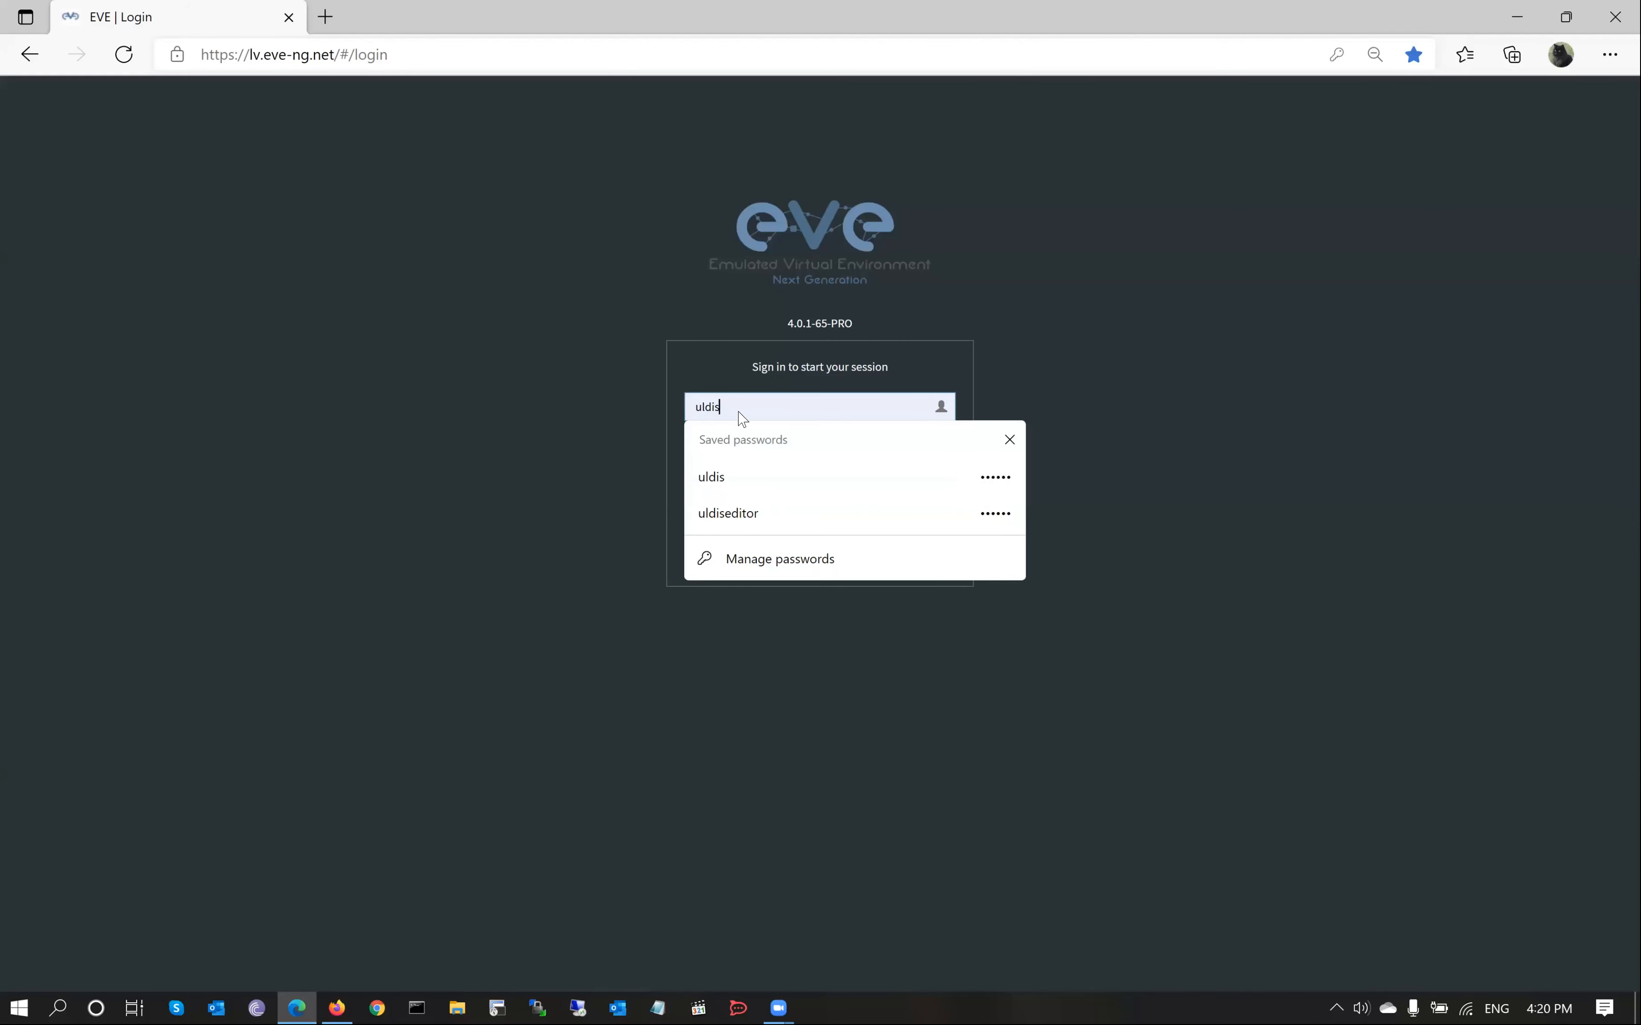
{"action": "left_click", "coordinate": [803, 522]}
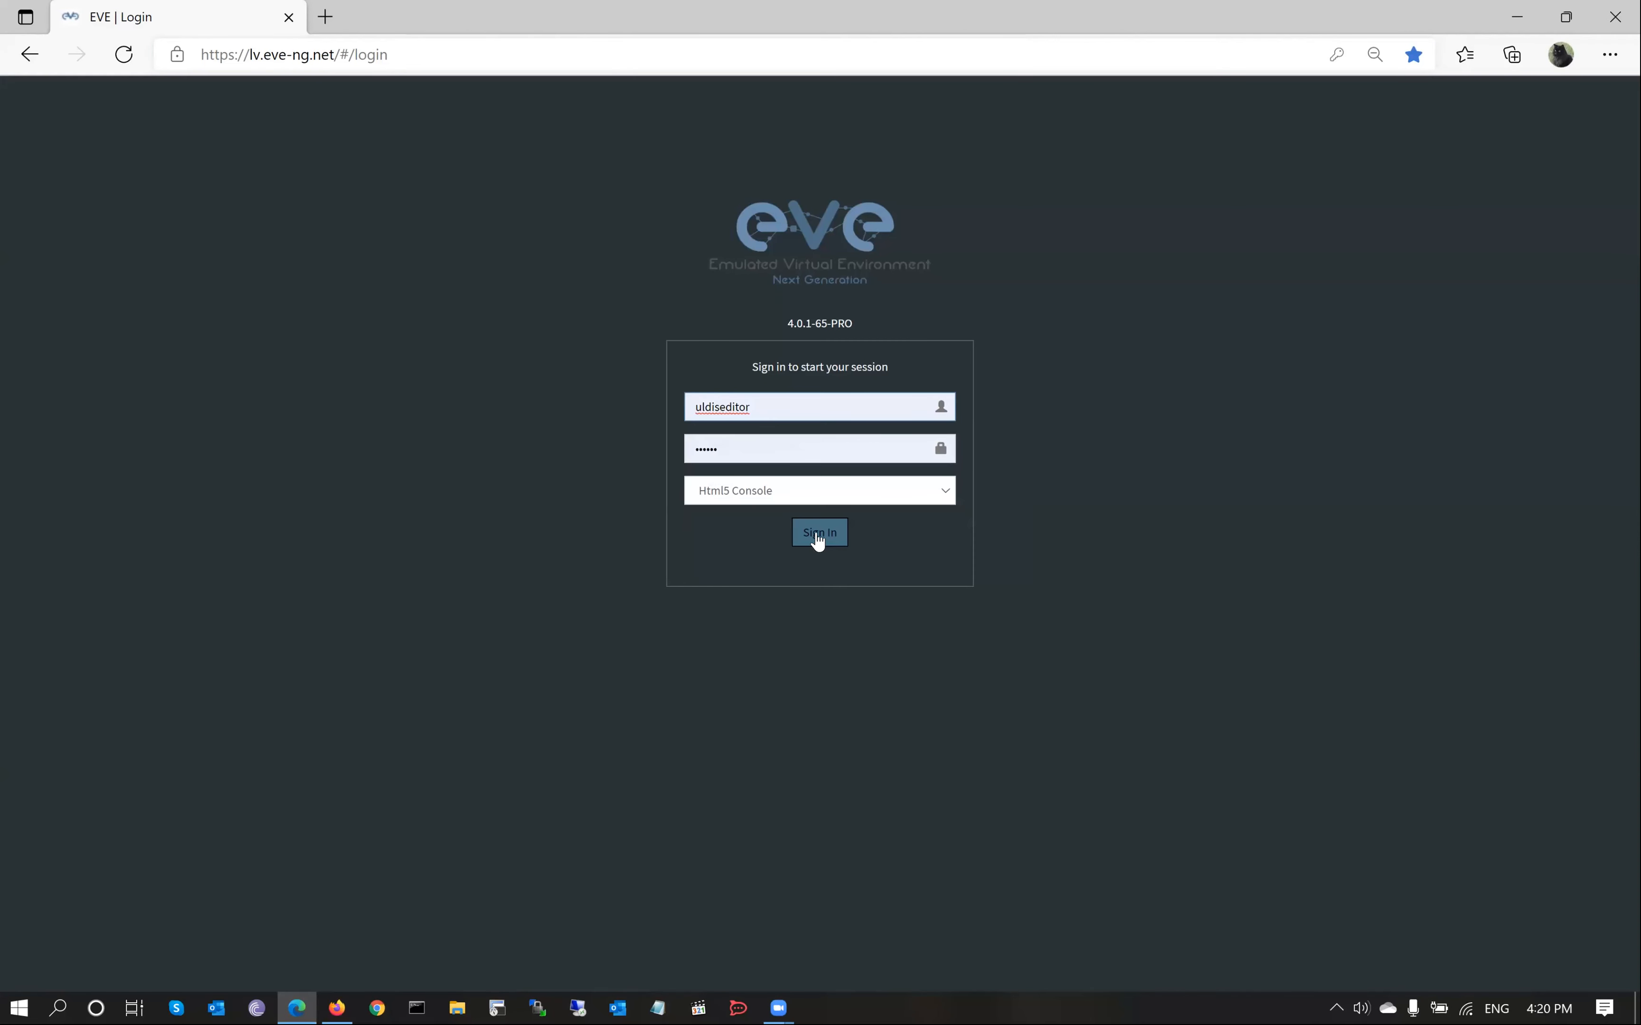
{"action": "left_click", "coordinate": [820, 536]}
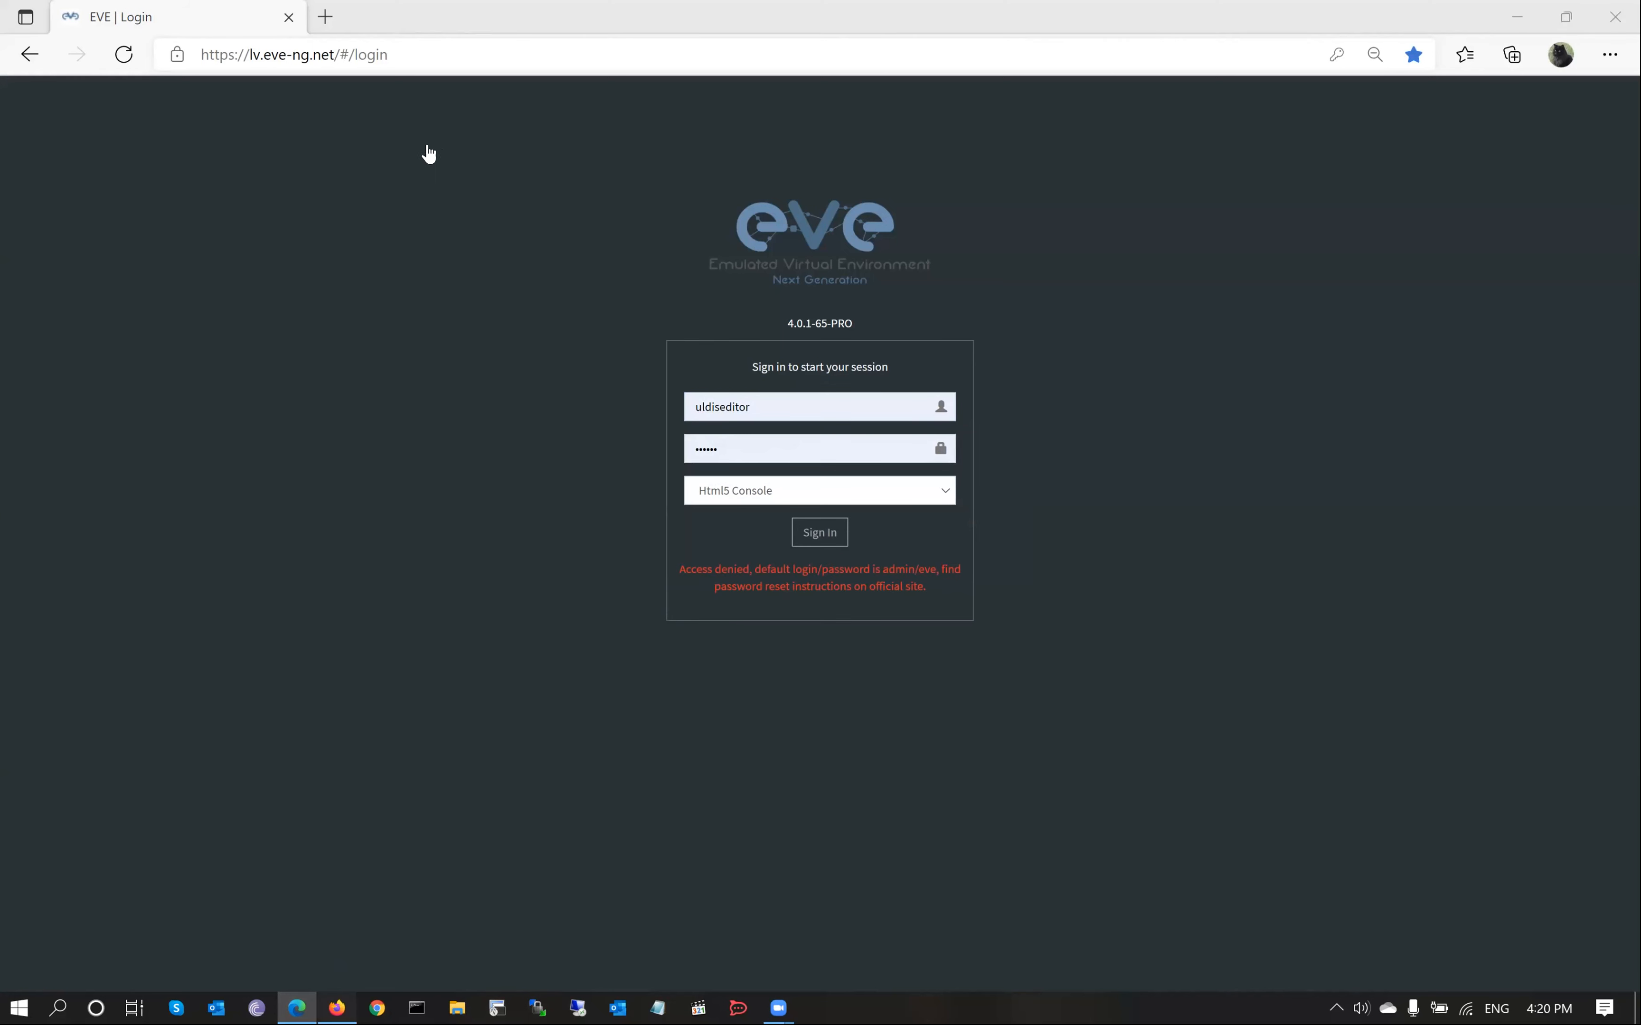
Step: Switch back to Firefox and open the editor user's account for editing in user management
{"action": "key", "text": "alt+Tab"}
{"action": "left_click", "coordinate": [397, 144]}
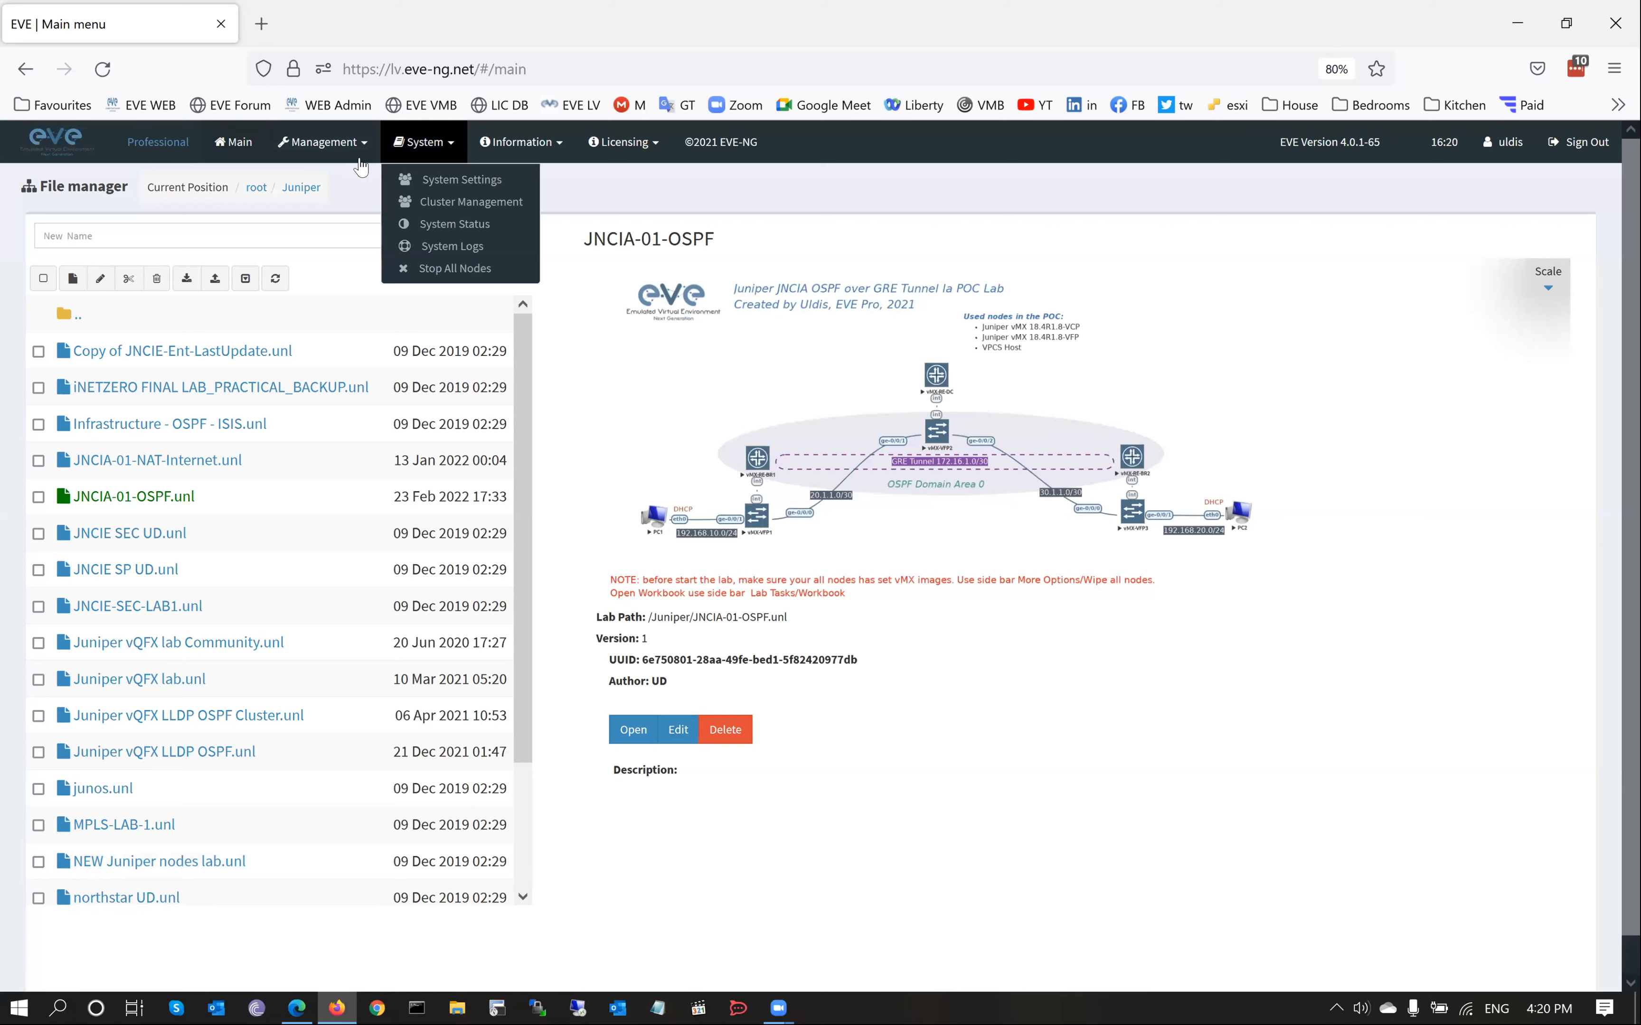
{"action": "left_click", "coordinate": [353, 143]}
{"action": "left_click", "coordinate": [342, 179]}
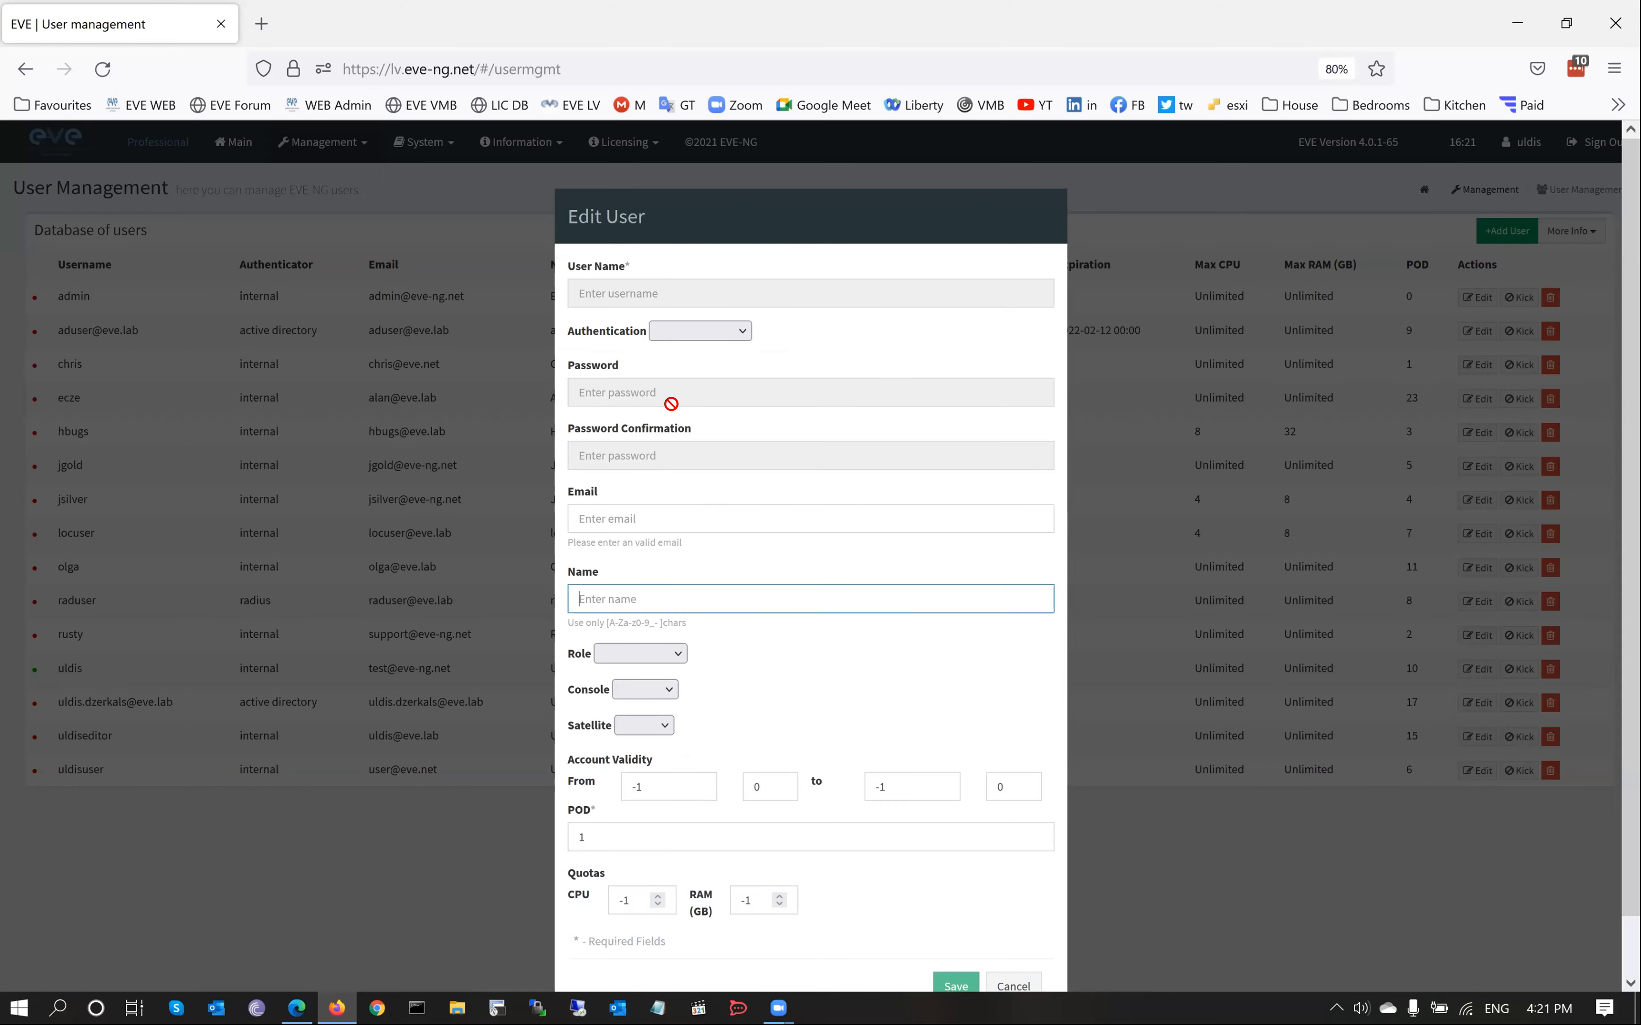
Step: Enter a new account password and its confirmation for the editor user, and try to save
{"action": "left_click_drag", "start_coordinate": [701, 394], "coordinate": [552, 391]}
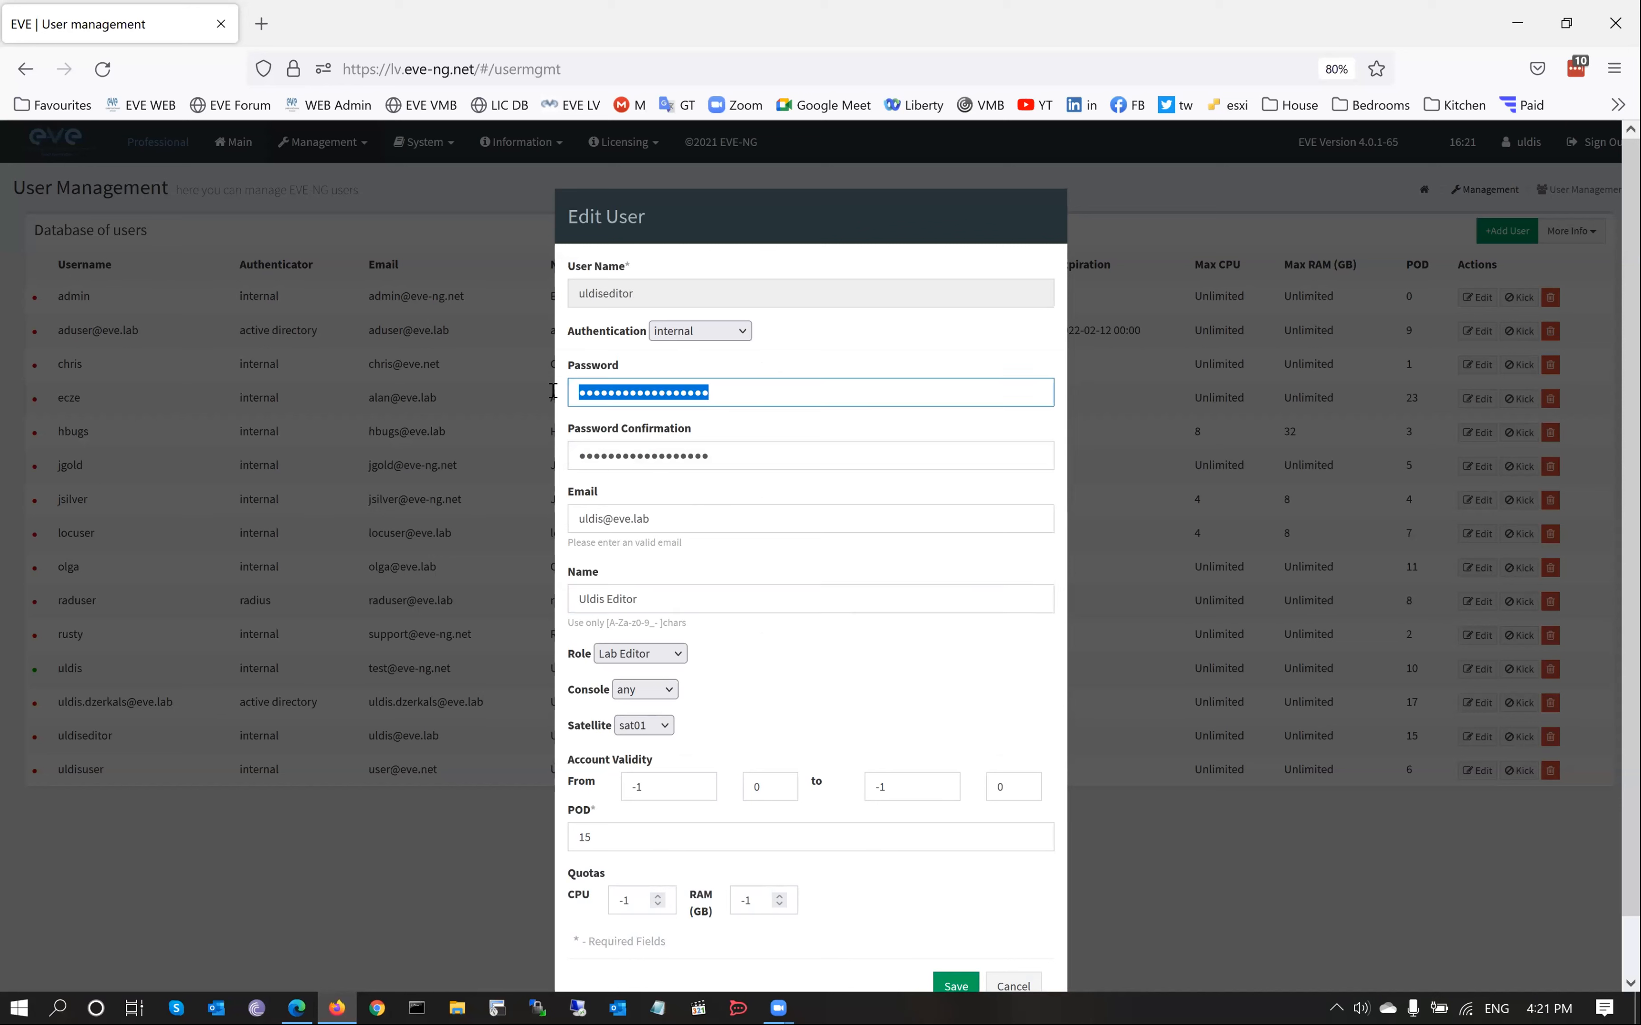
{"action": "type", "text": "e"}
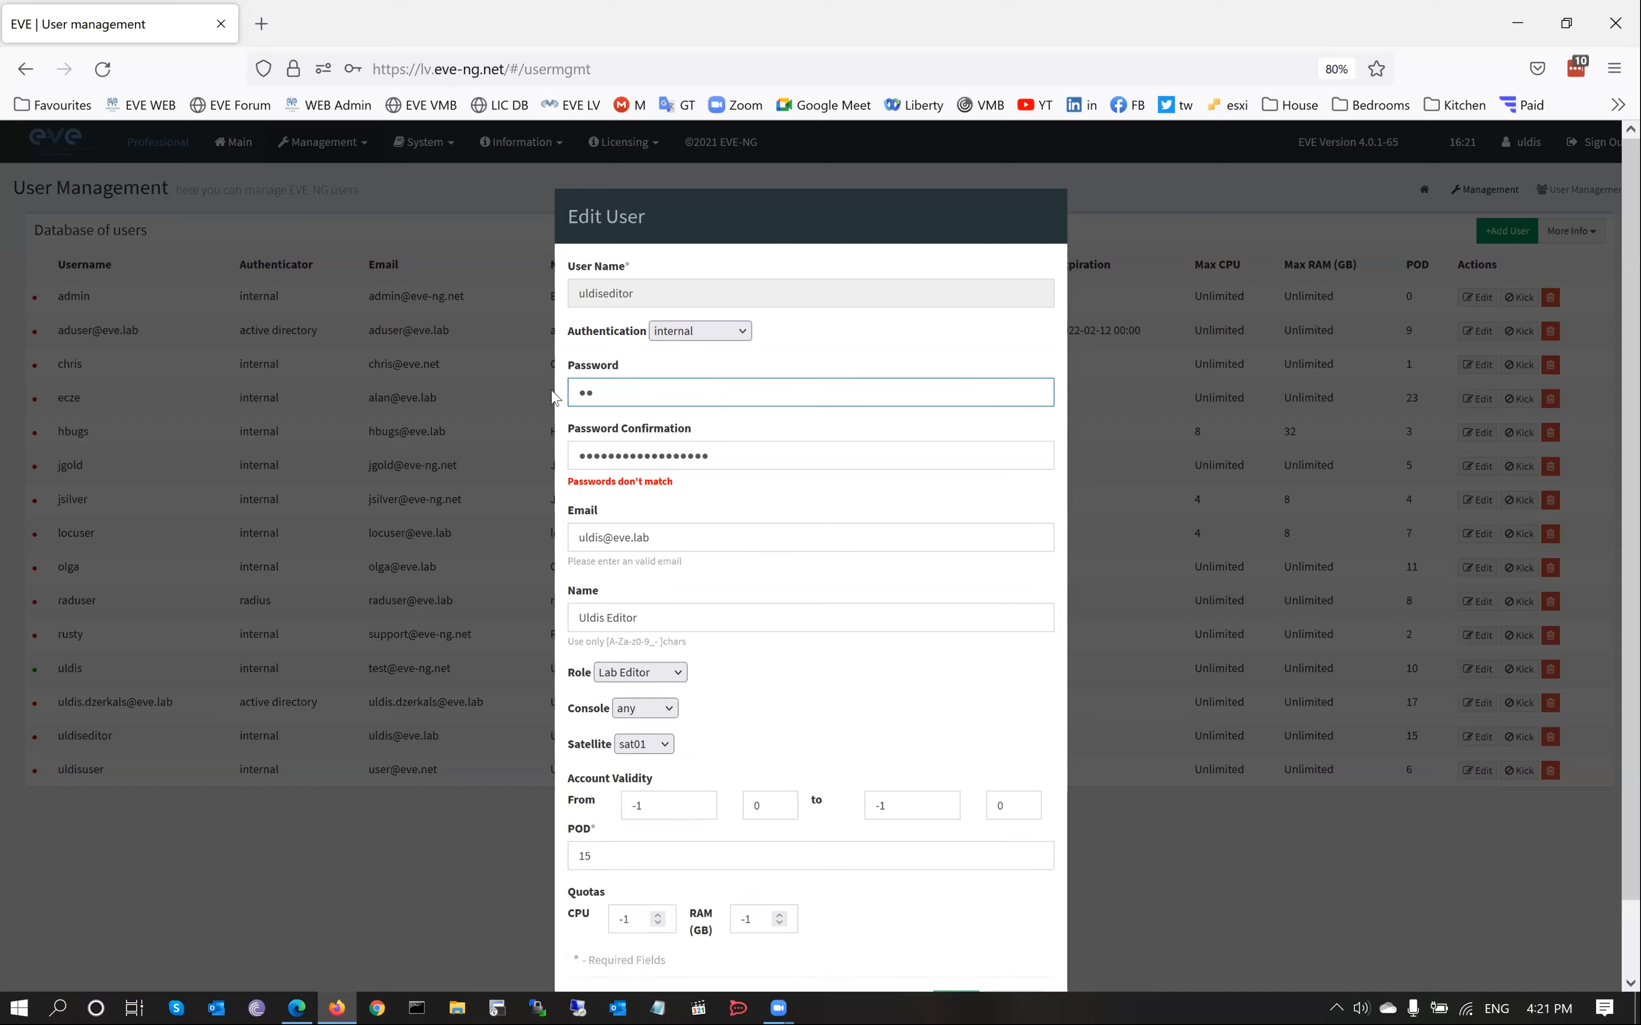
{"action": "key", "text": "Tab"}
{"action": "type", "text": "e"}
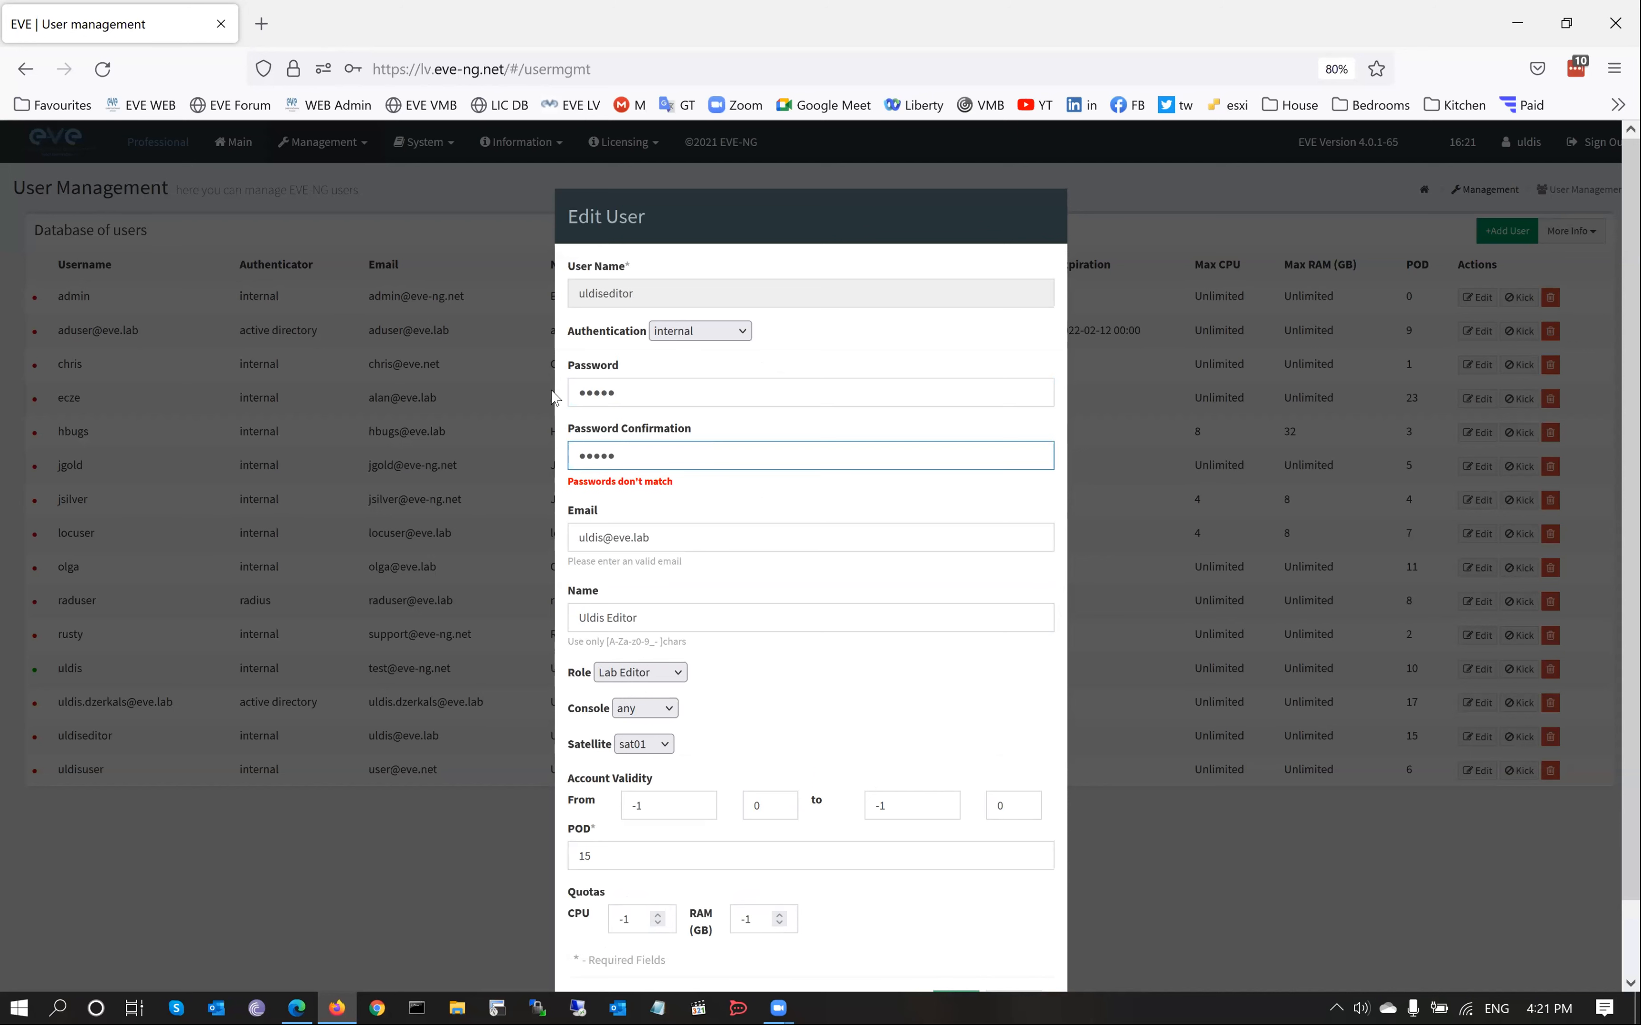
{"action": "scroll", "coordinate": [867, 789], "scroll_direction": "down", "scroll_amount": 2}
{"action": "left_click", "coordinate": [958, 926]}
Step: Re-enter the editor user's password confirmation and password, save the account, and decline storing the login in the browser and LastPass
{"action": "left_click", "coordinate": [659, 373]}
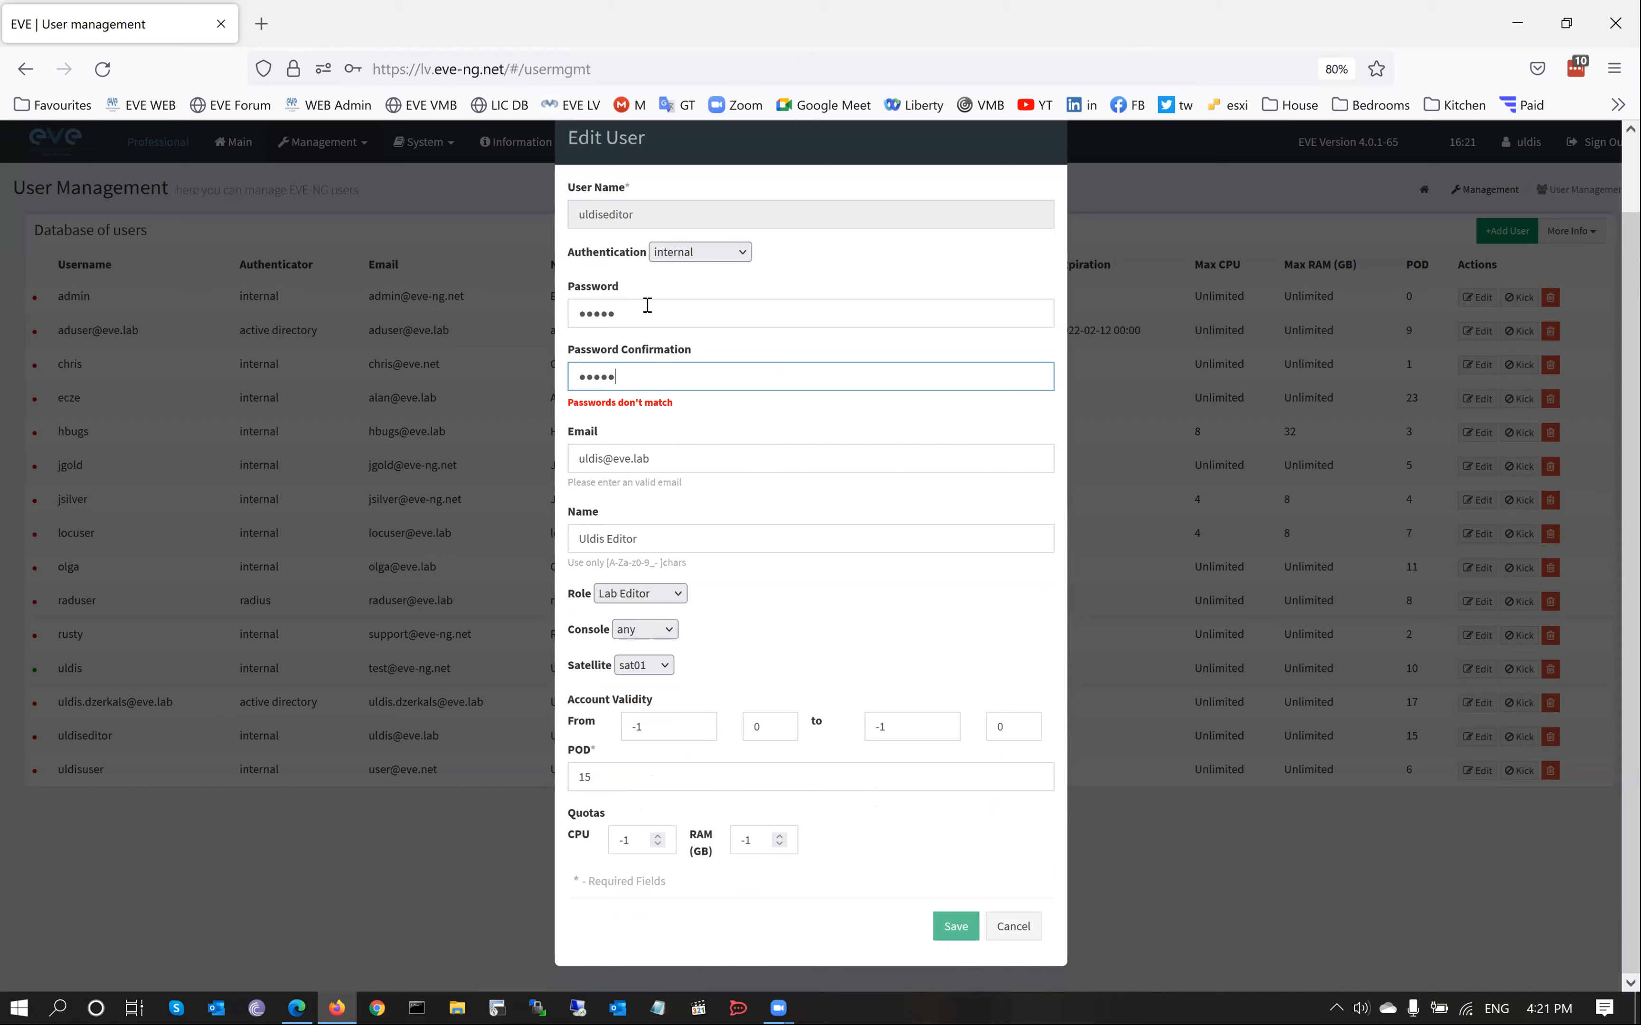
{"action": "left_click_drag", "start_coordinate": [624, 377], "coordinate": [537, 379]}
{"action": "type", "text": "*****"}
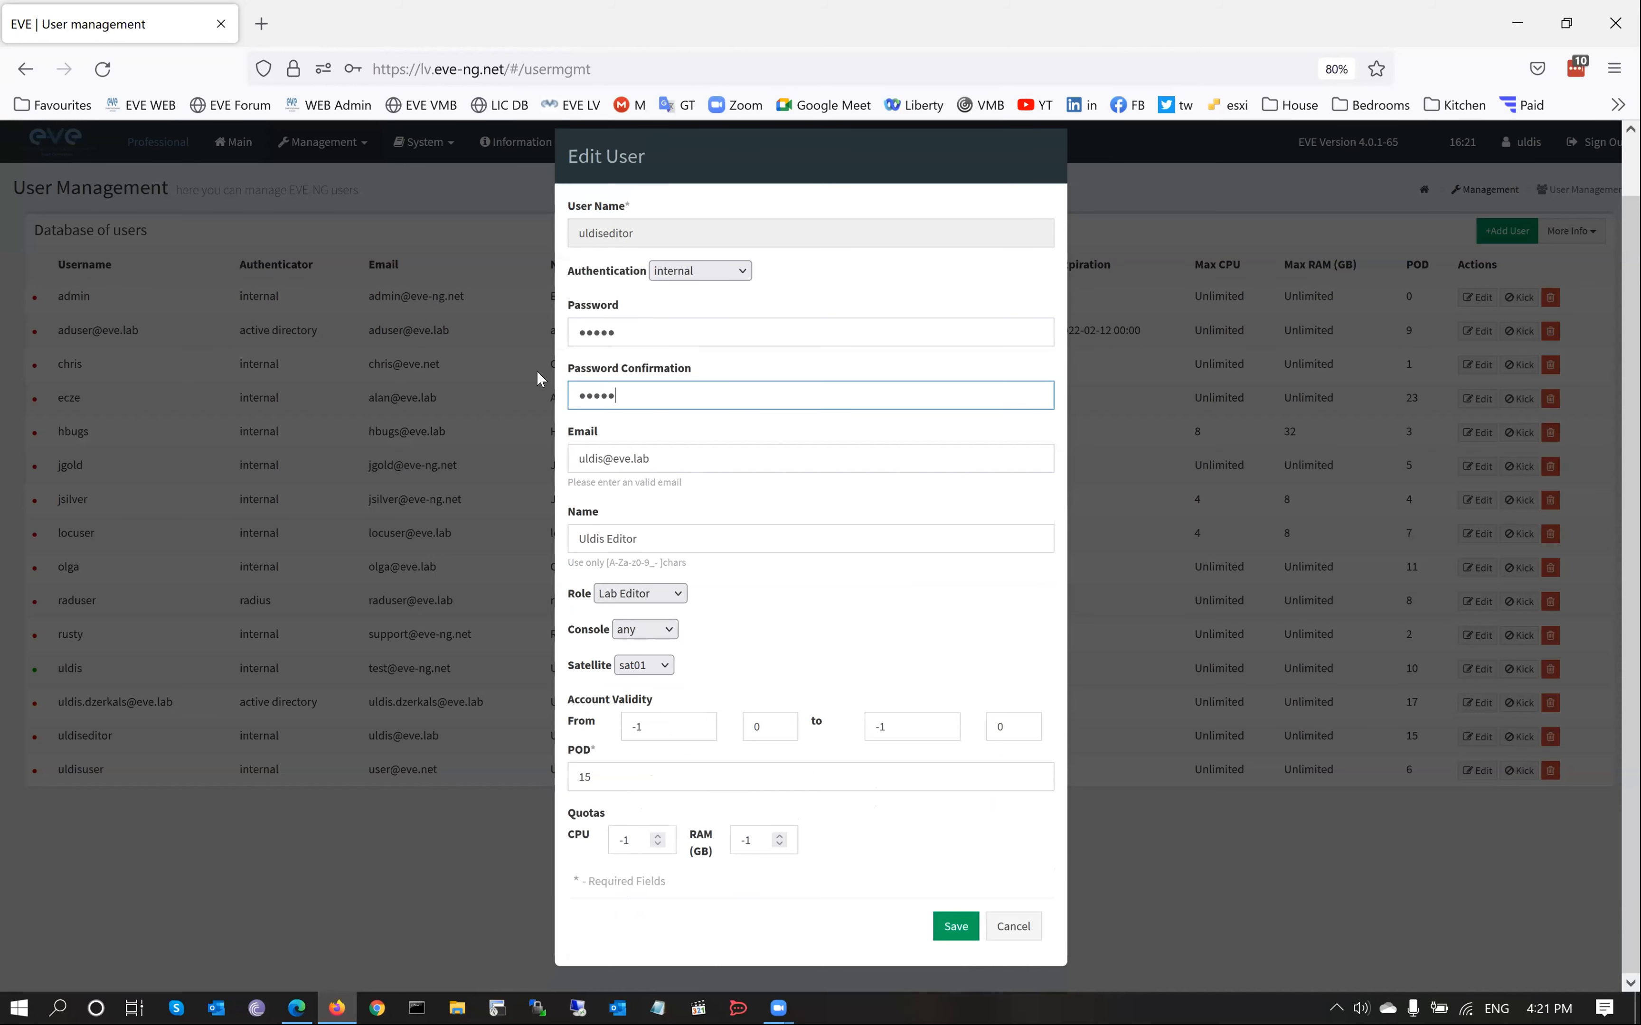
{"action": "key", "text": "shift+Tab"}
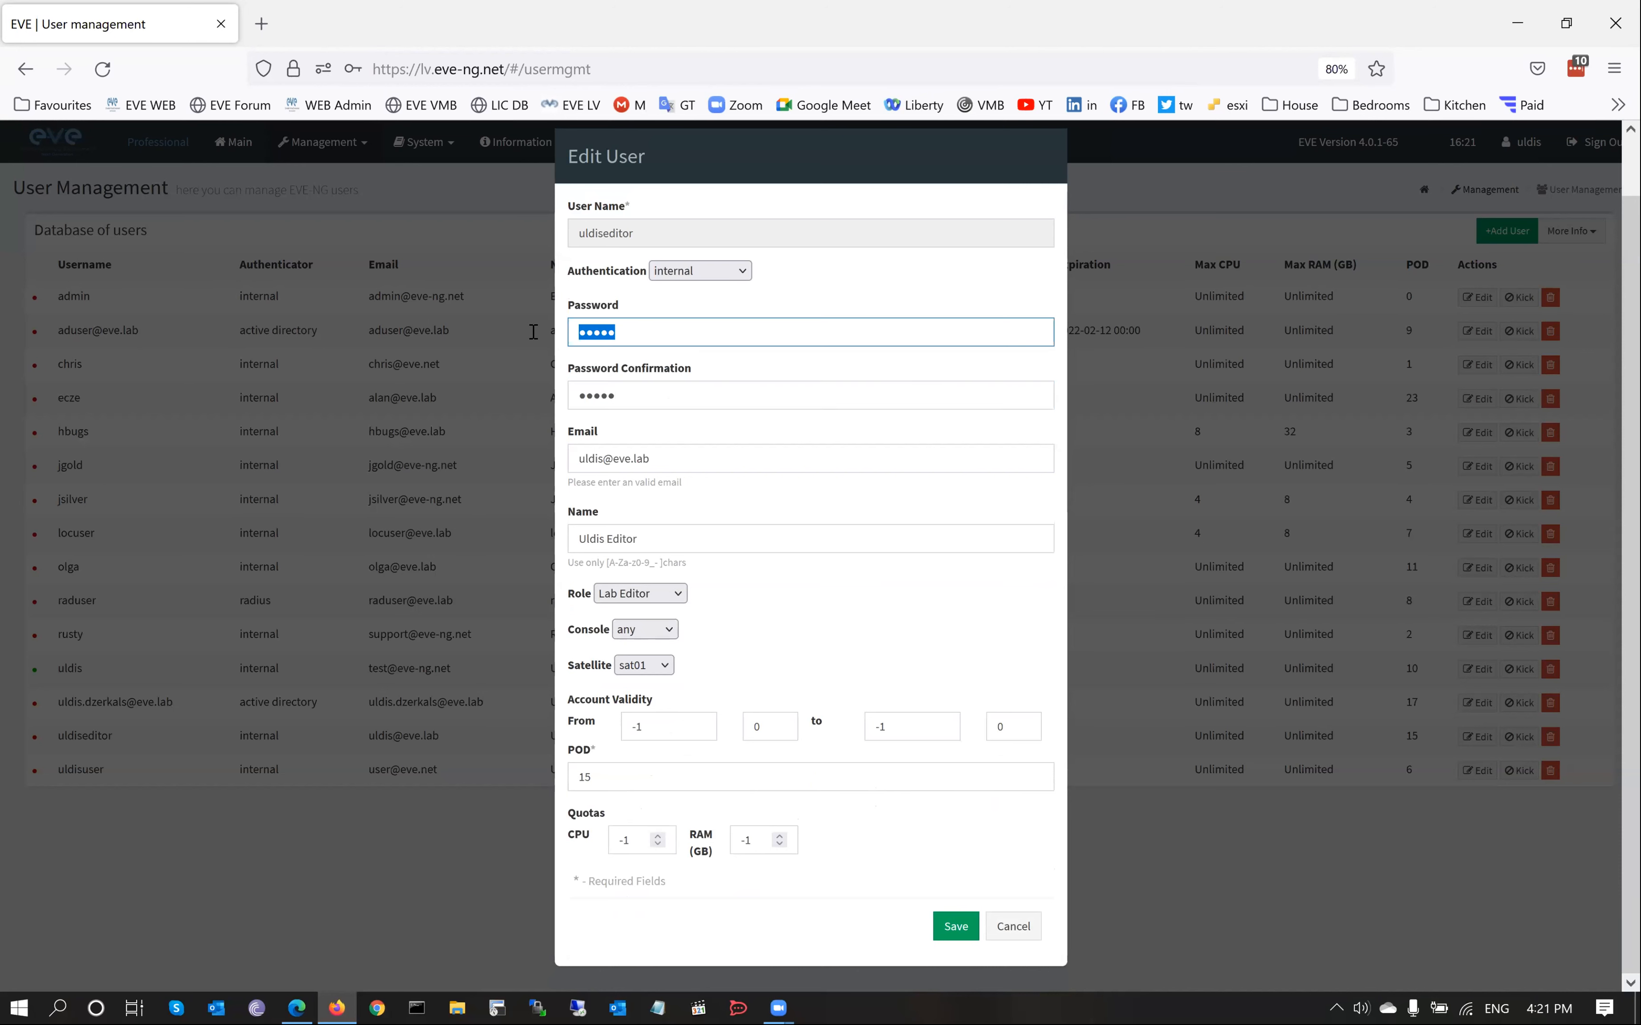
{"action": "type", "text": "*****"}
{"action": "left_click", "coordinate": [961, 928]}
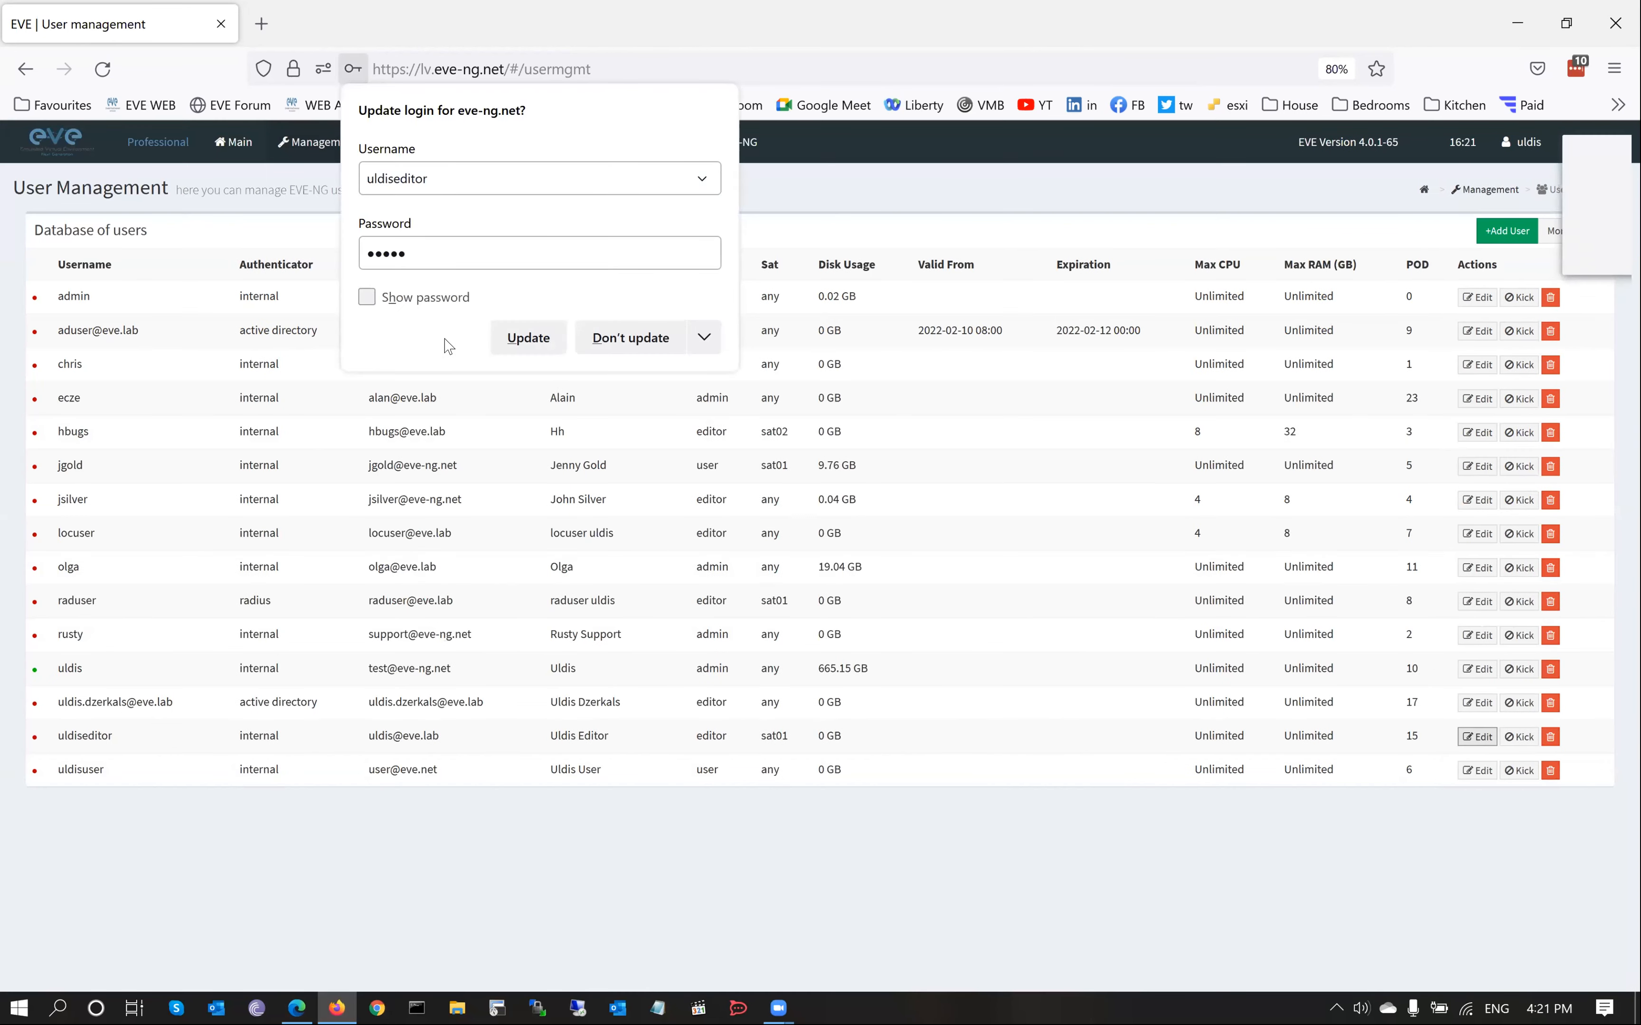
{"action": "left_click", "coordinate": [617, 339]}
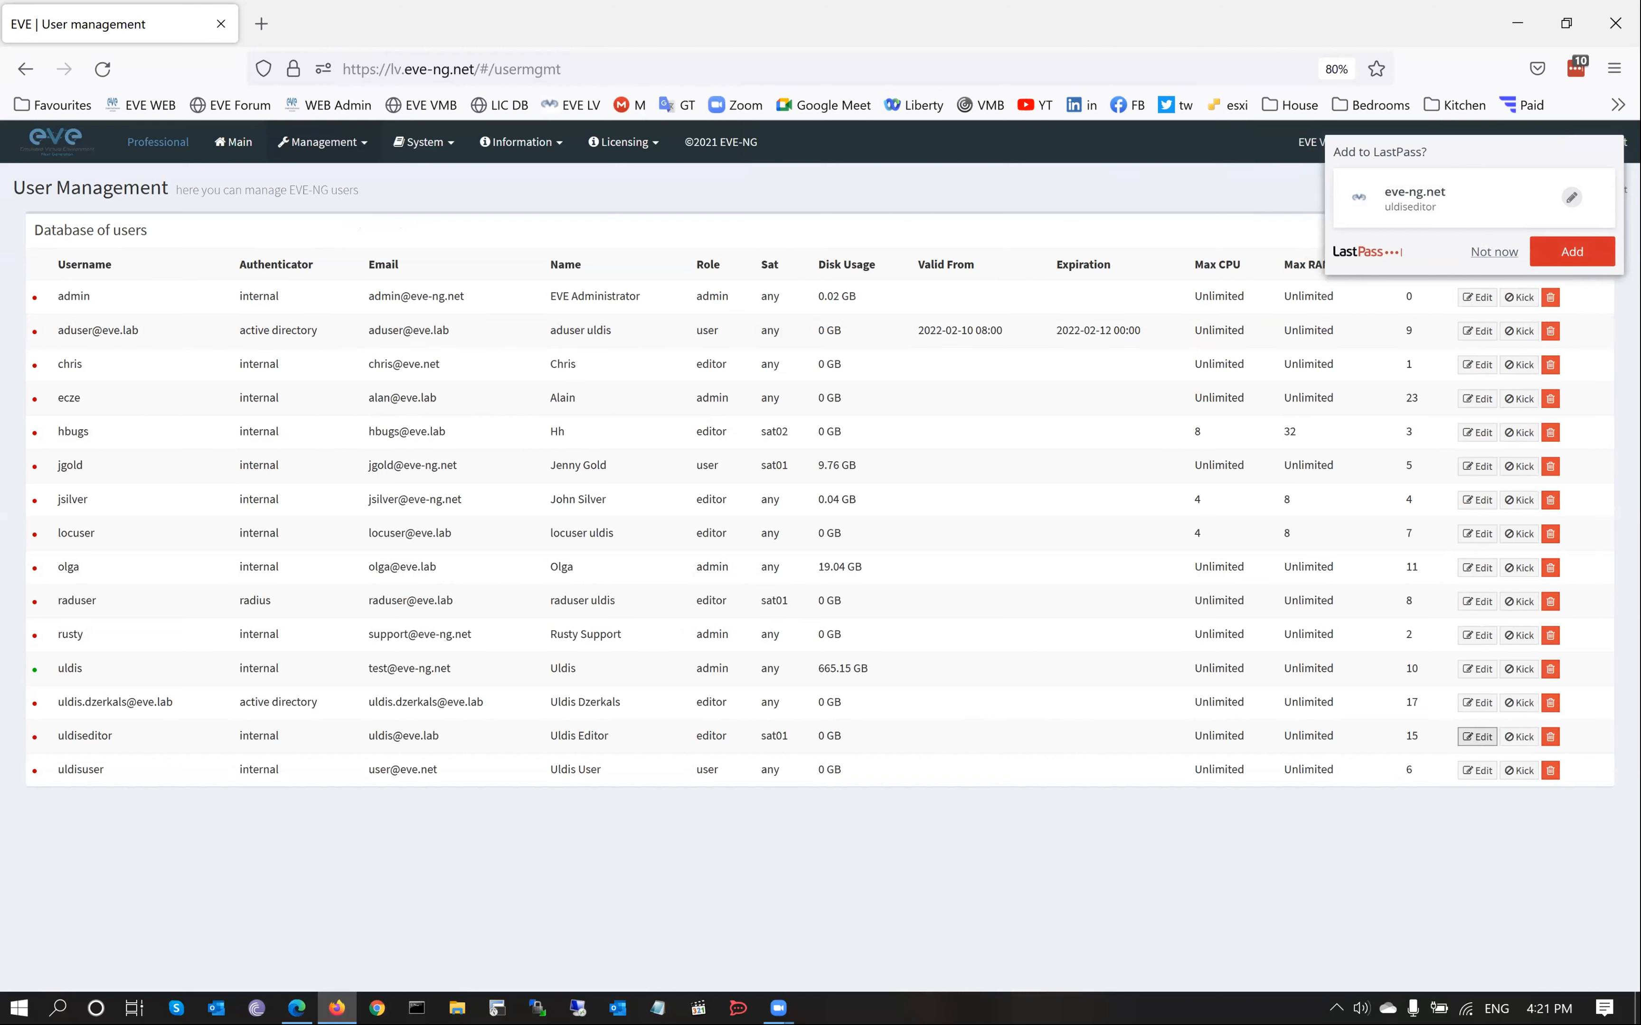
{"action": "left_click", "coordinate": [1493, 253]}
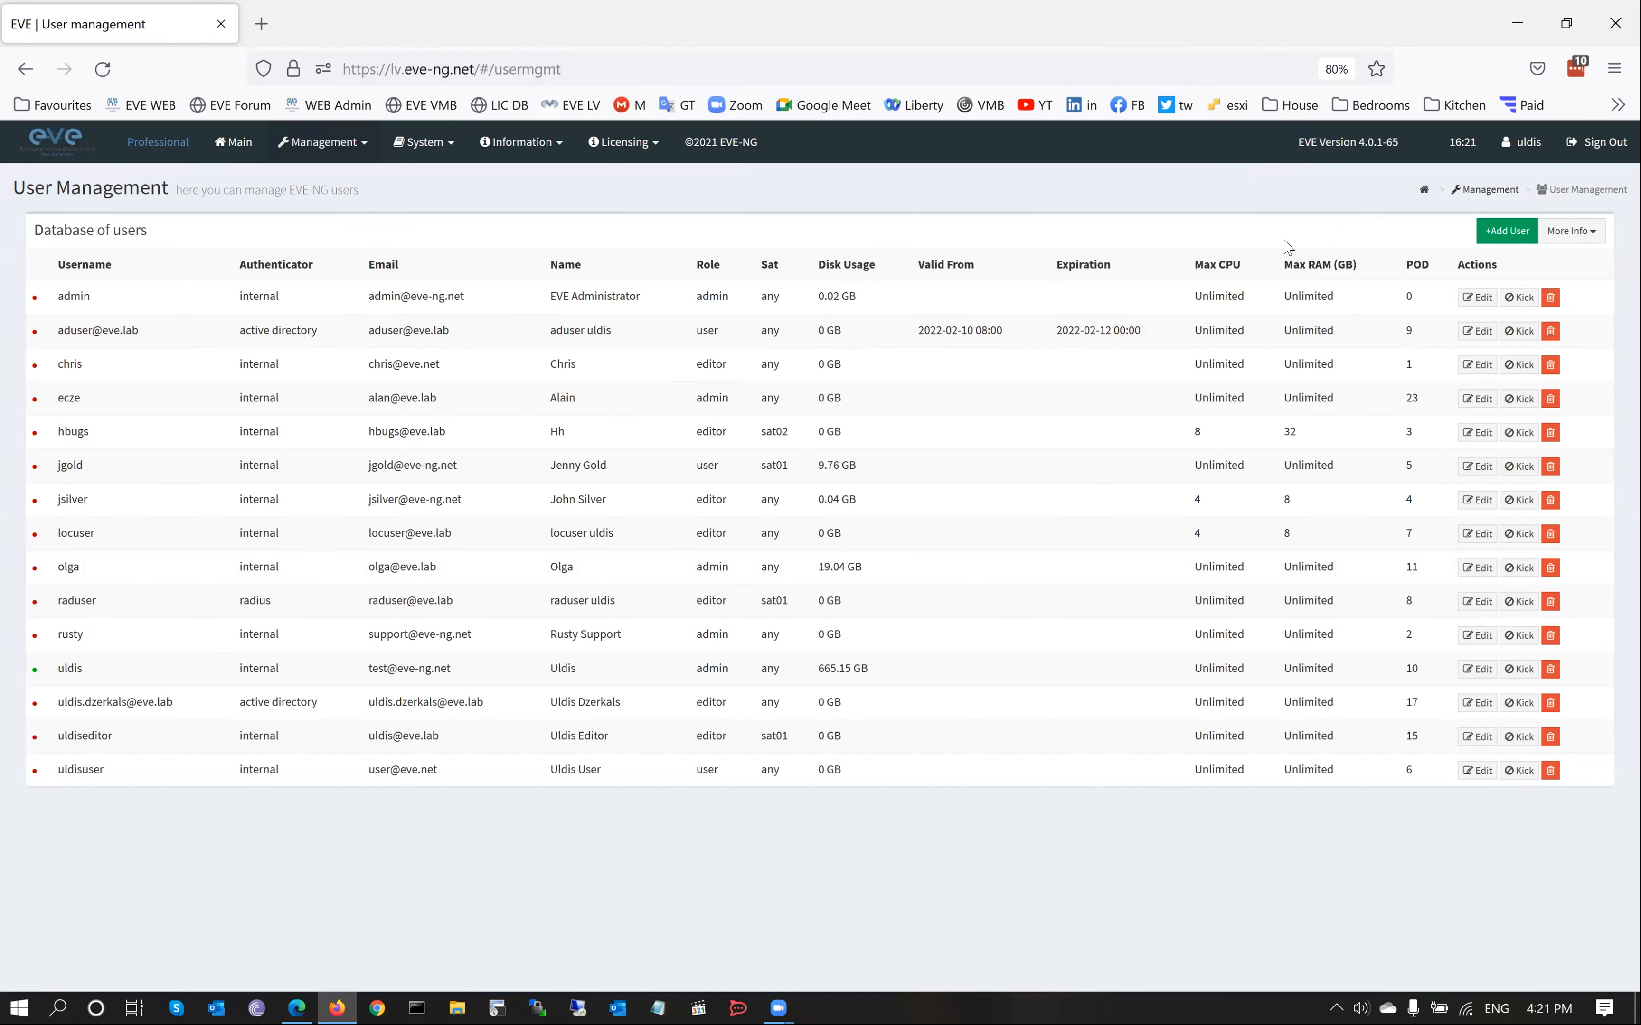
Step: Return to the file manager and open the JNCIA-01-OSPF lab from the Running folder
{"action": "left_click", "coordinate": [234, 144]}
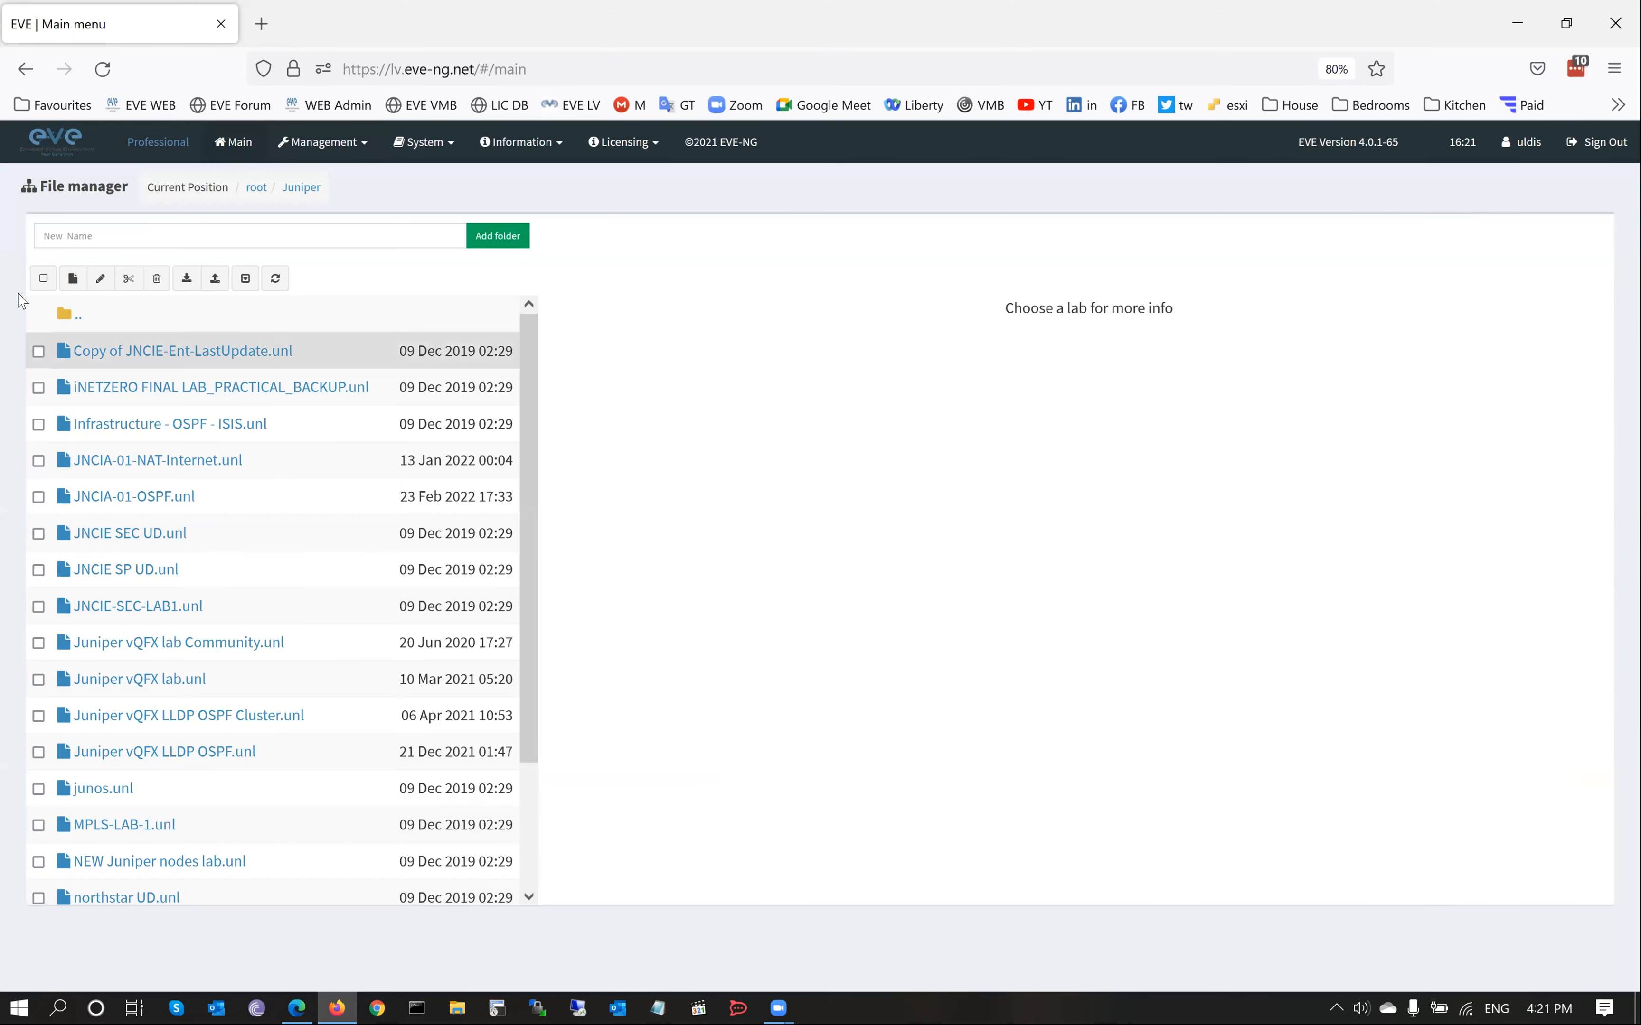
{"action": "left_click", "coordinate": [65, 313]}
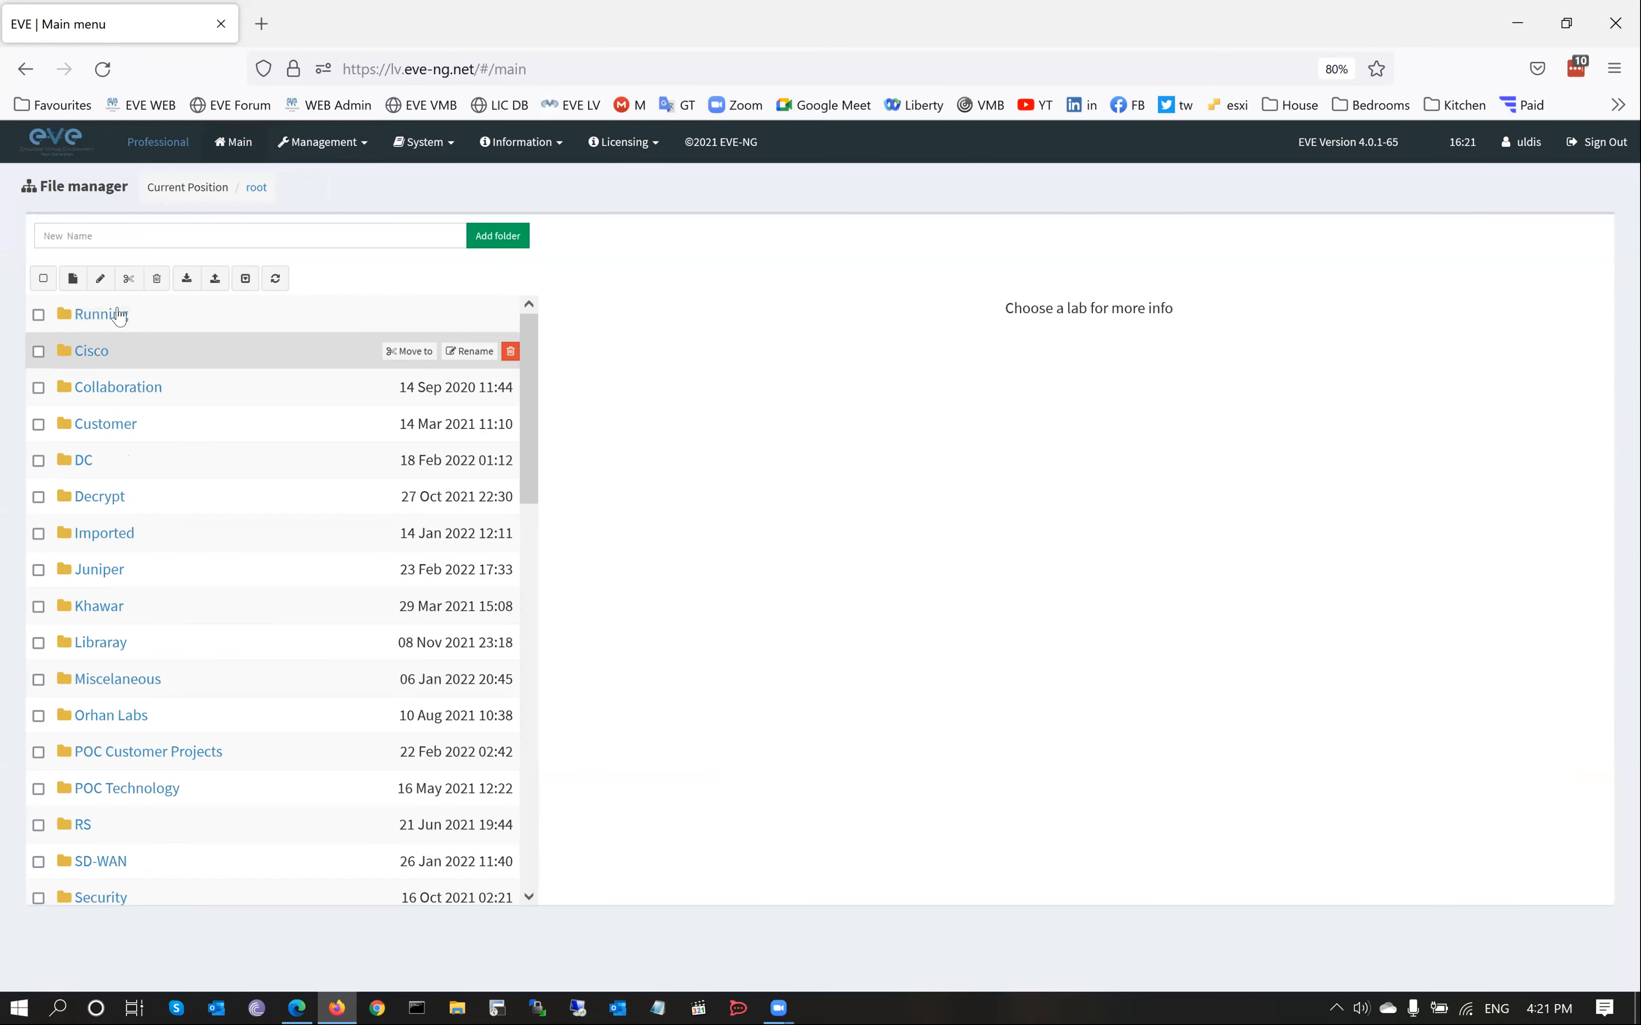
{"action": "left_click", "coordinate": [135, 326]}
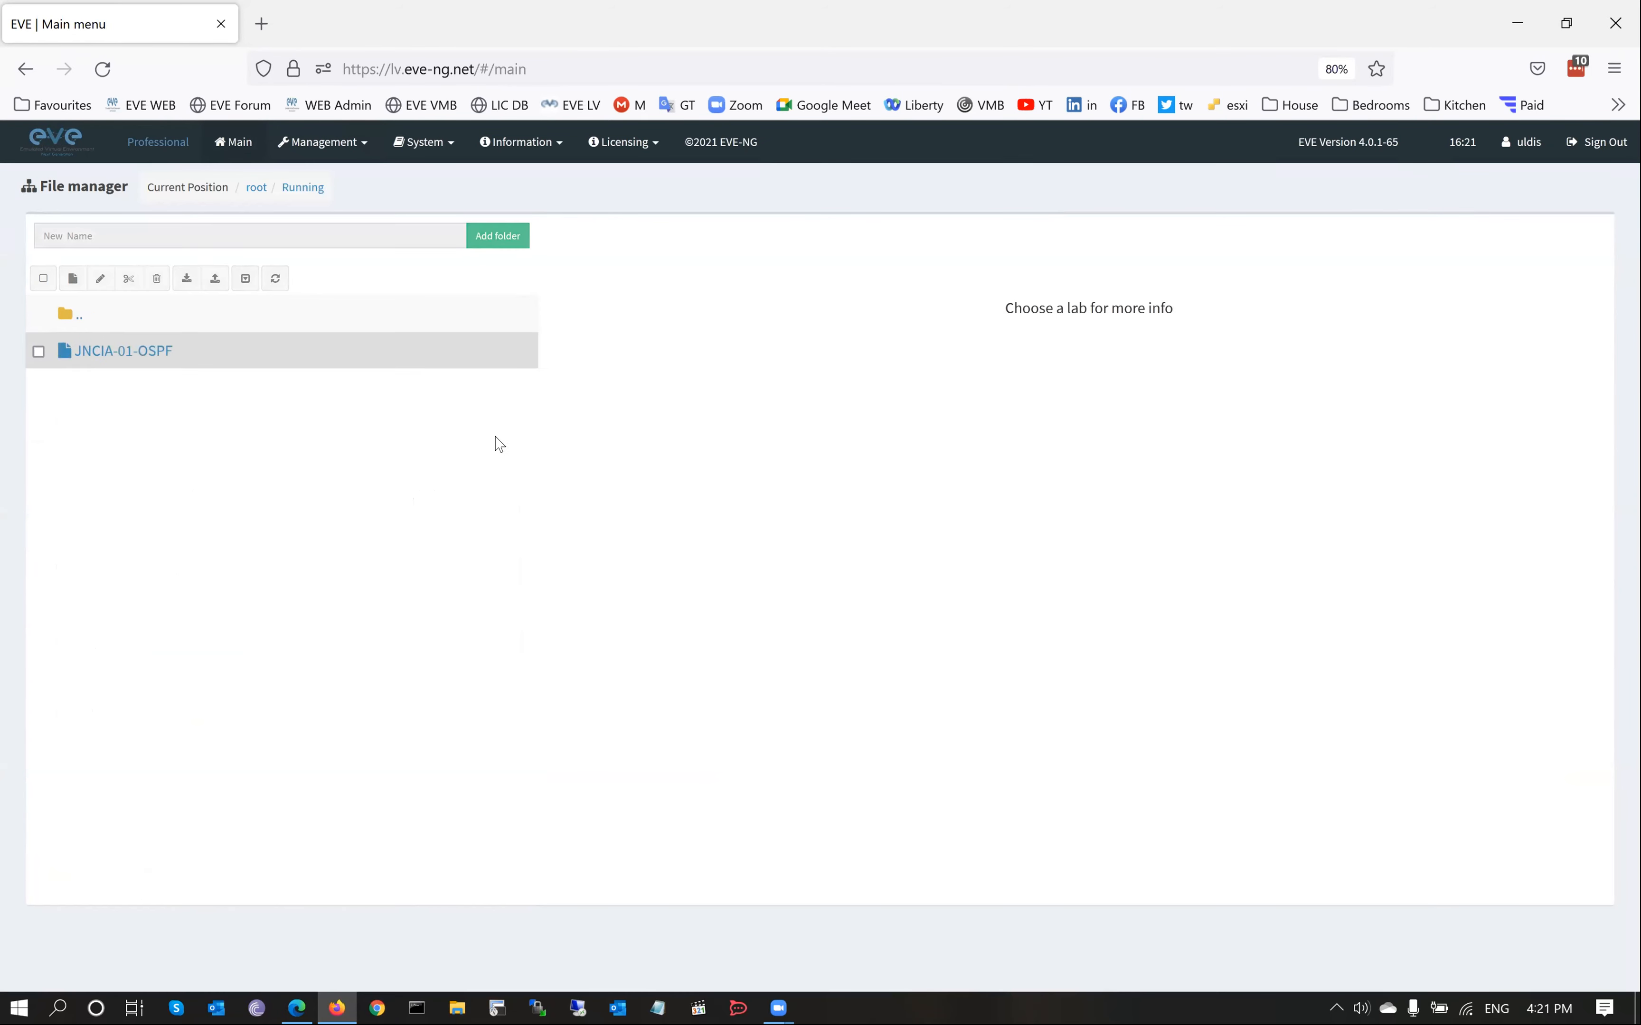
{"action": "left_click", "coordinate": [153, 350]}
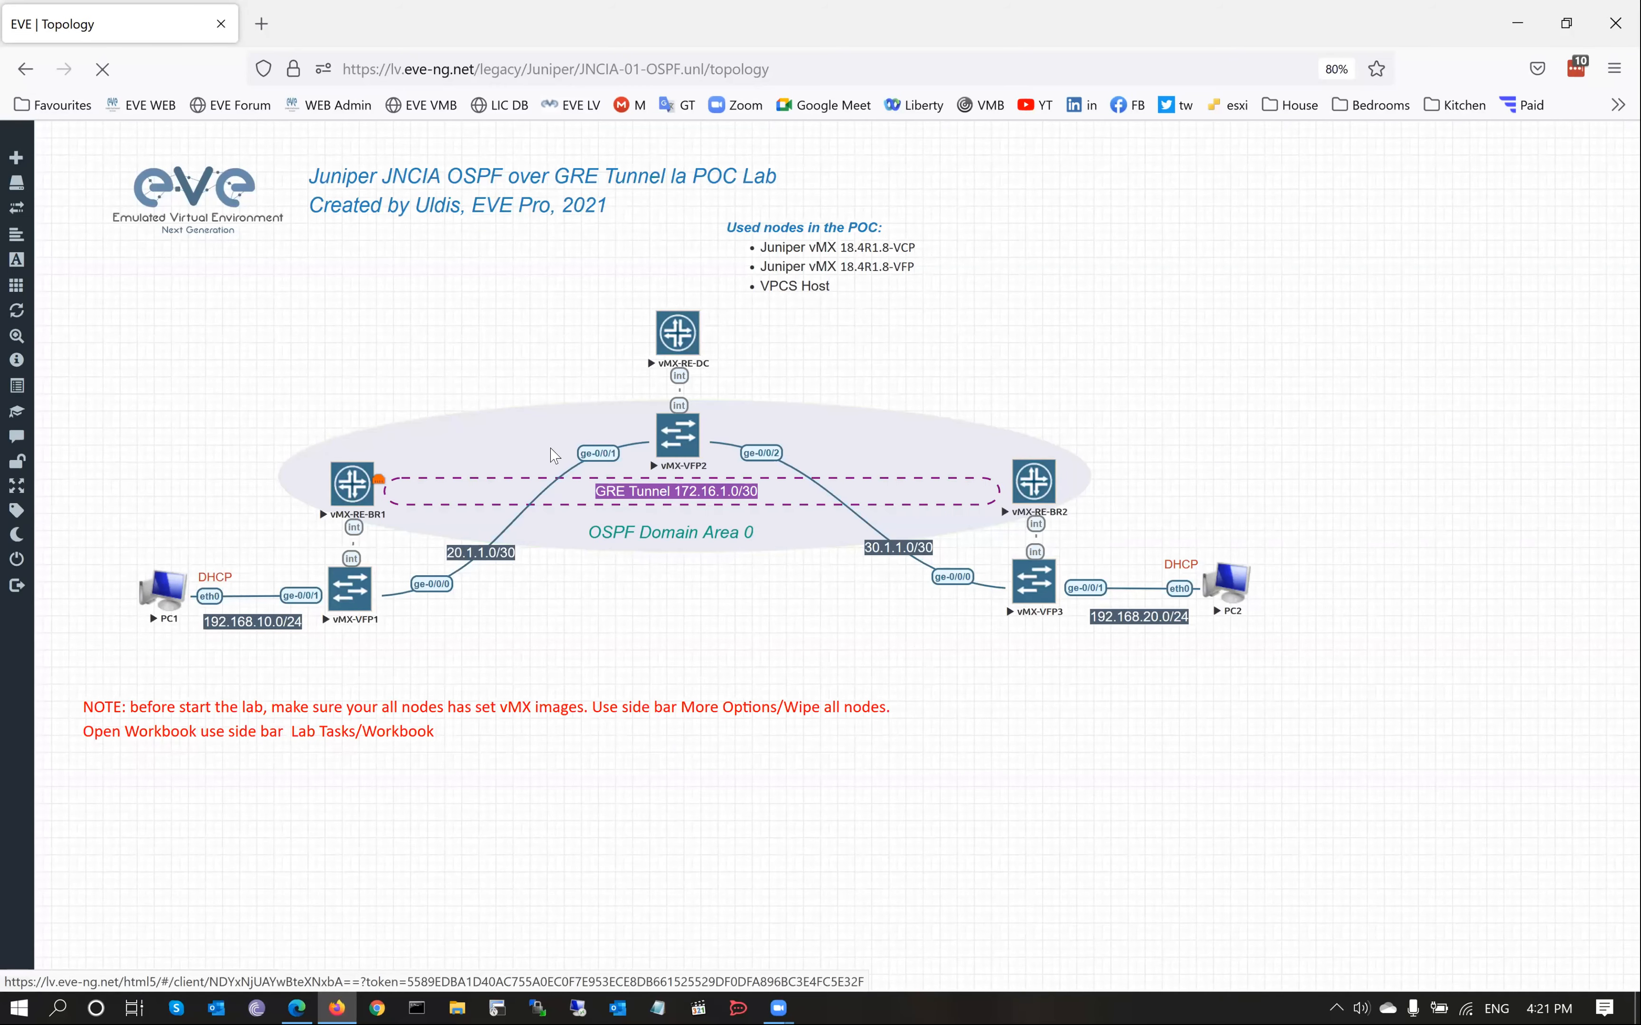
Step: Open the vMX-RE-BR1 console, move it toward the middle of the topology, and bring up its command prompt
{"action": "left_click", "coordinate": [347, 489]}
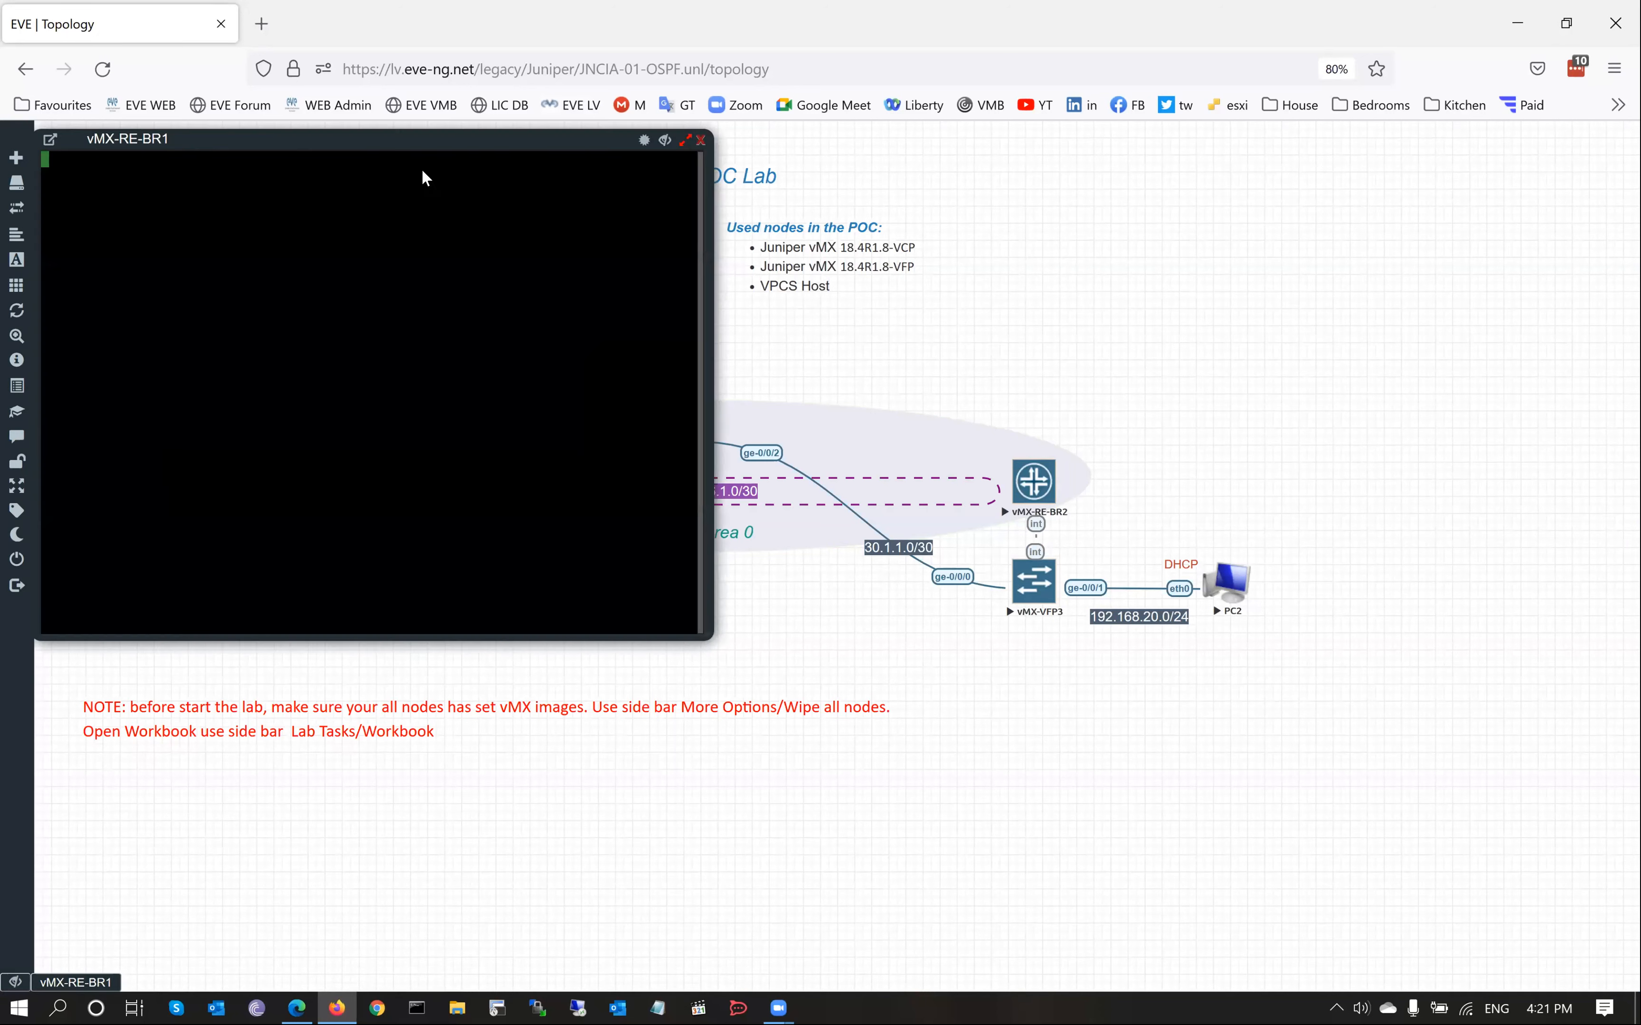
{"action": "left_click_drag", "start_coordinate": [435, 138], "coordinate": [619, 219]}
{"action": "key", "text": "Return"}
{"action": "key", "text": "Return"}
{"action": "key", "text": "Return"}
{"action": "key", "text": "Return"}
{"action": "key", "text": "Return"}
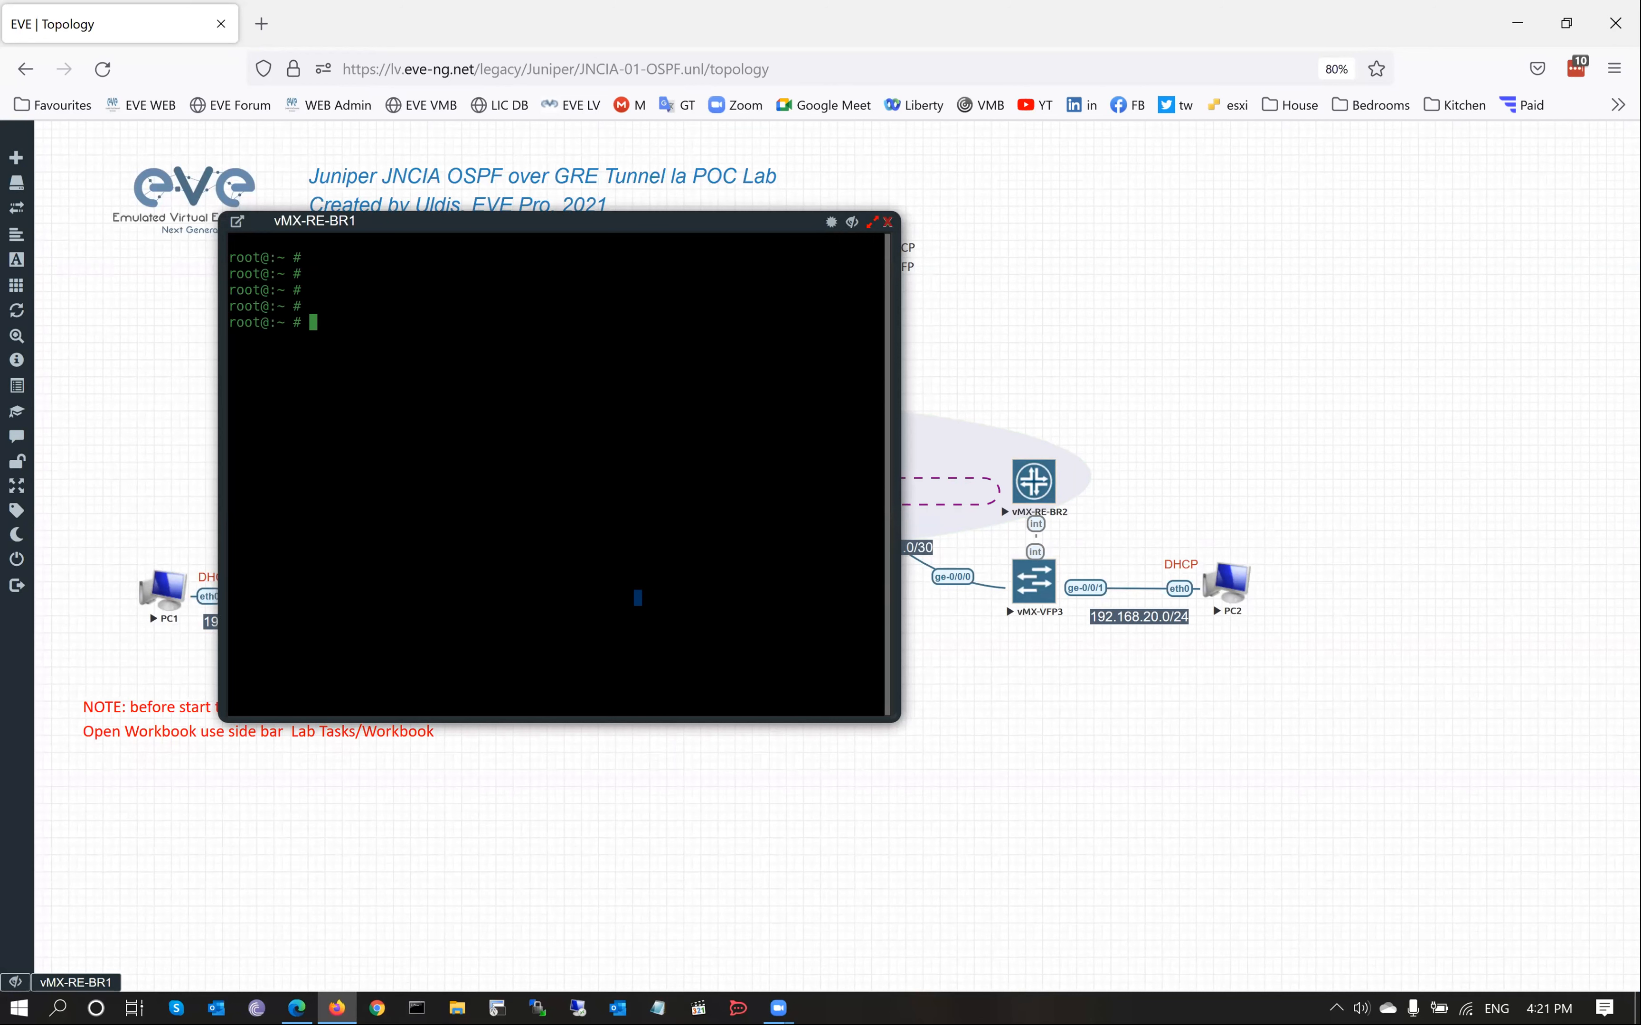
Step: Switch to the Edge window, enter the editor account's password, sign in, and update the login saved in the browser
{"action": "key", "text": "alt+Tab"}
{"action": "double_click", "coordinate": [709, 451]}
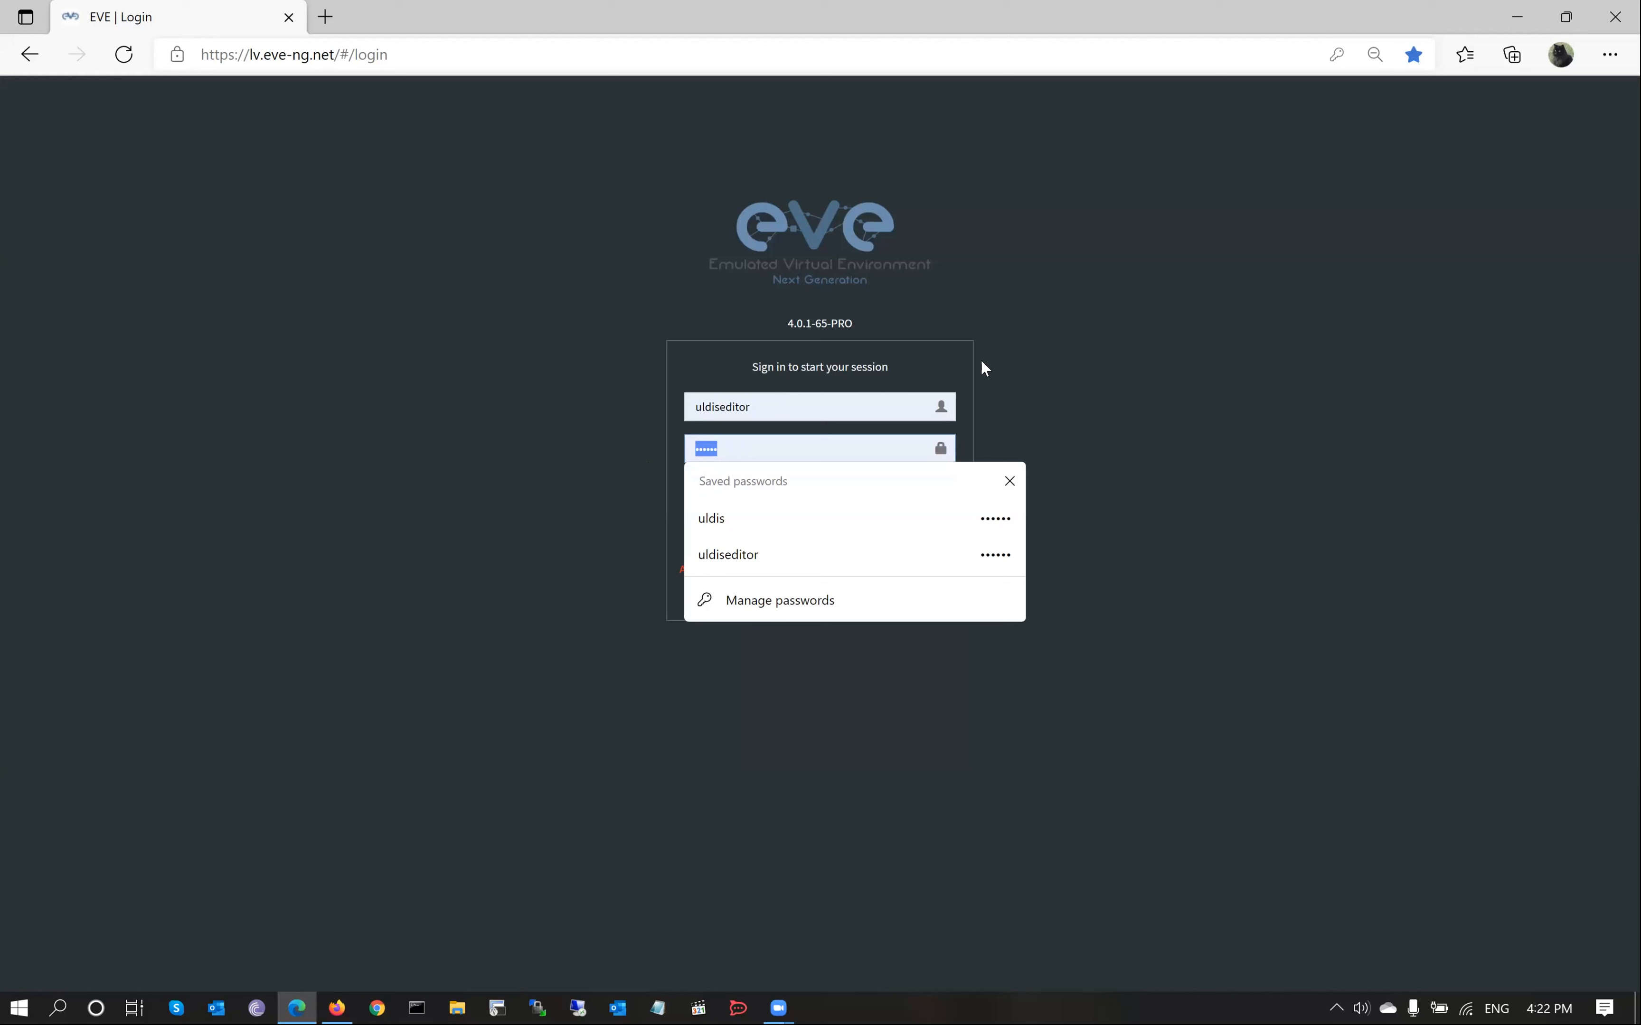
{"action": "type", "text": "e"}
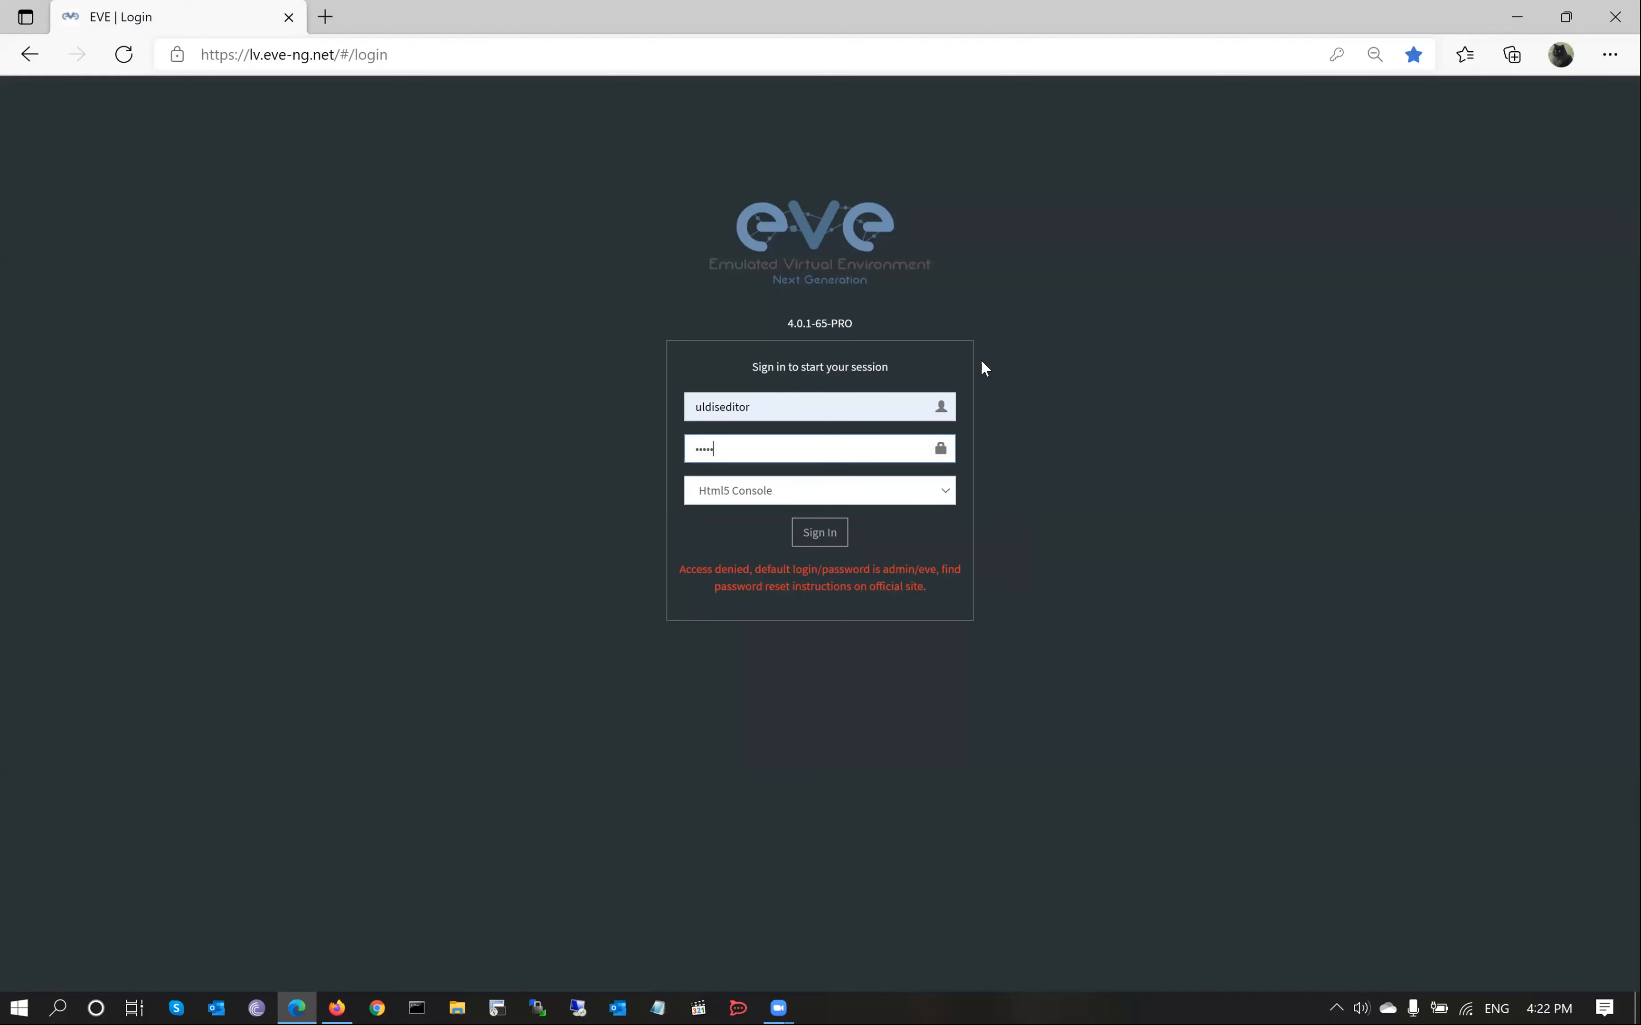
{"action": "left_click", "coordinate": [819, 534]}
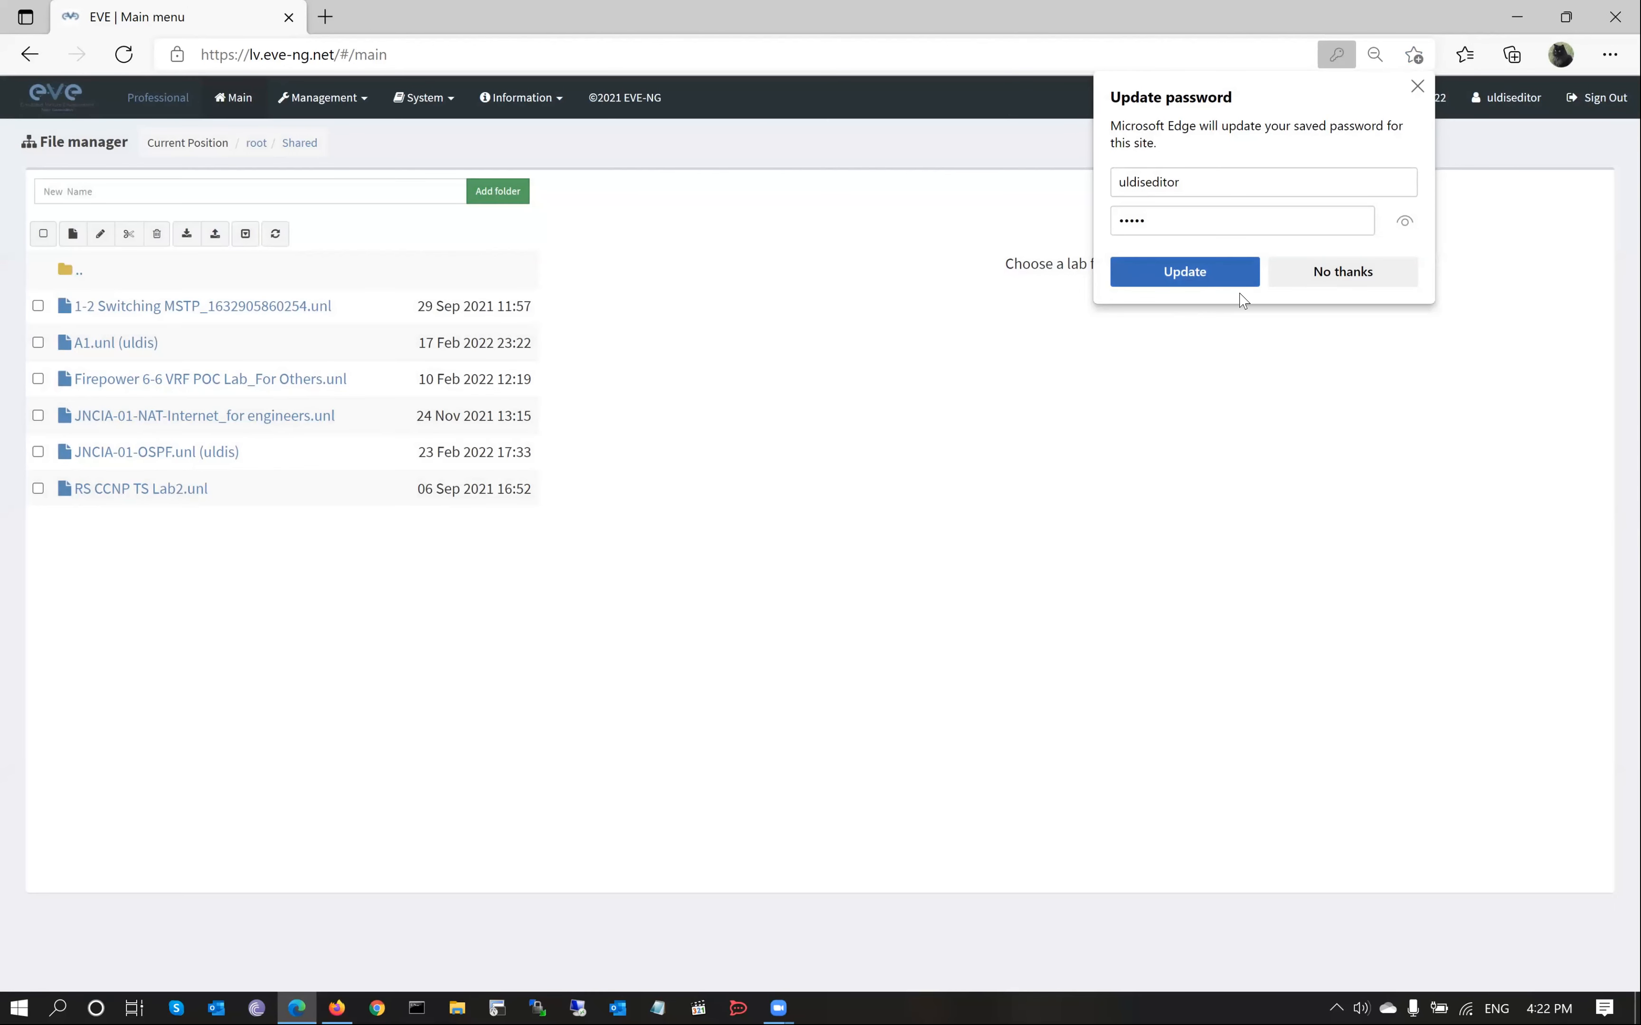
{"action": "left_click", "coordinate": [1240, 282]}
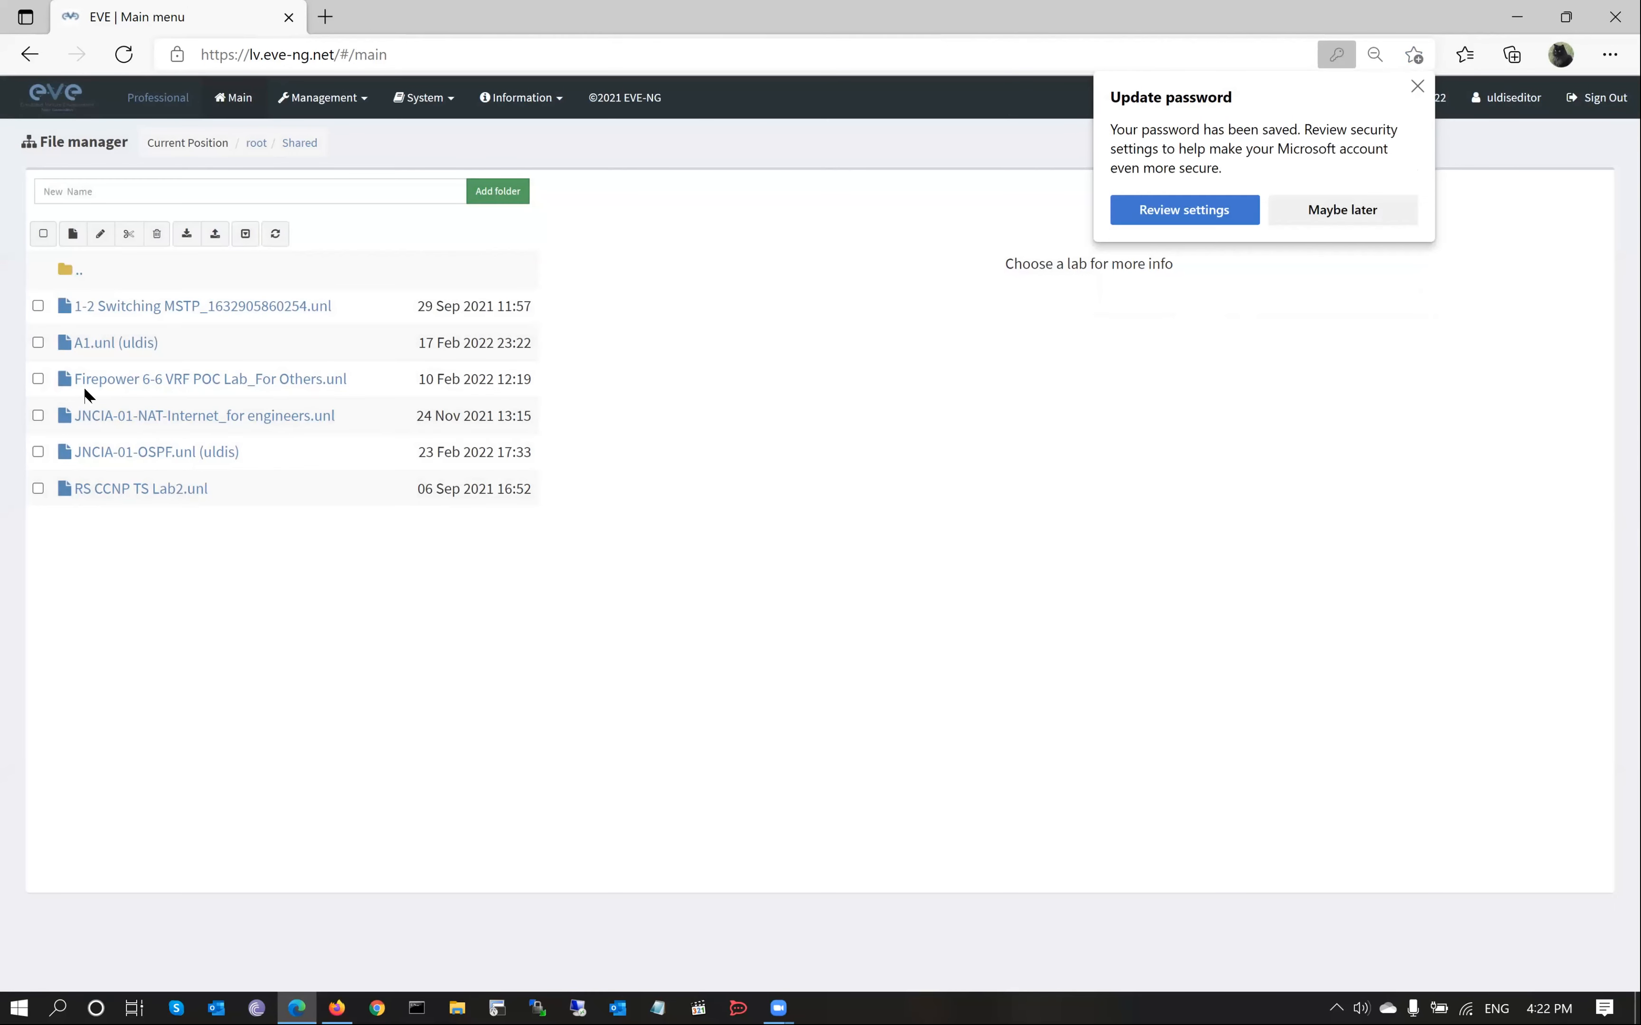
Step: Go up to the root folder, return to the Shared folder, and open the JNCIA-01-OSPF lab
{"action": "double_click", "coordinate": [71, 269]}
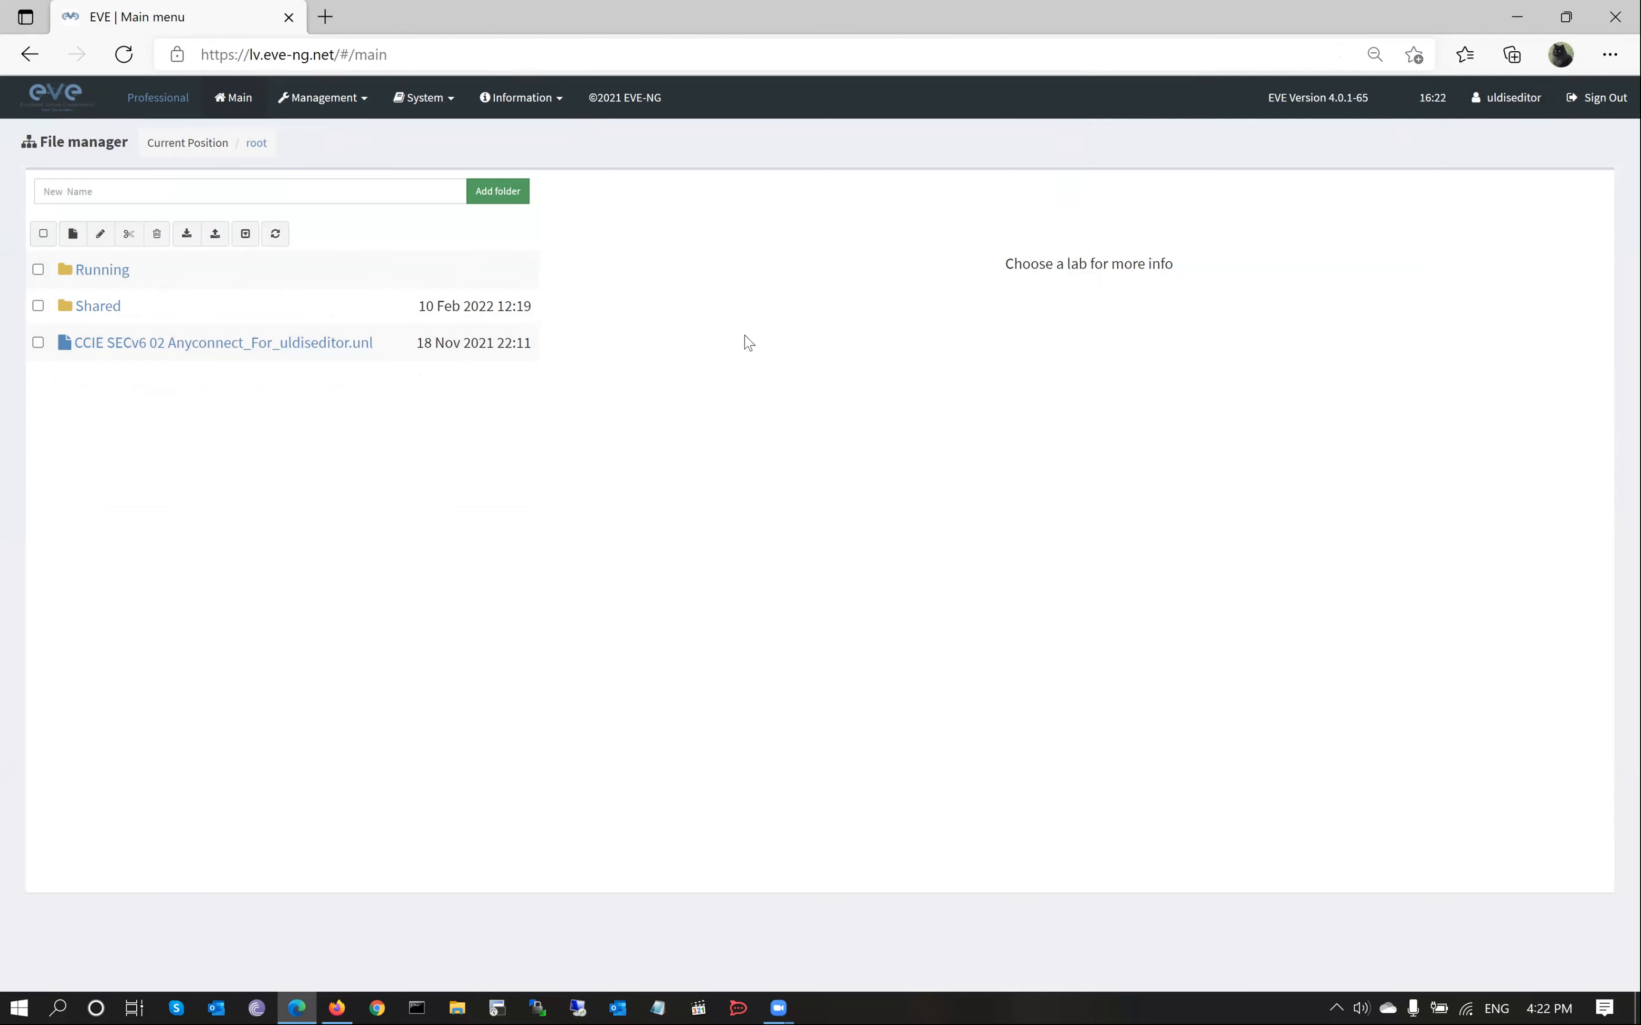
{"action": "left_click", "coordinate": [87, 308]}
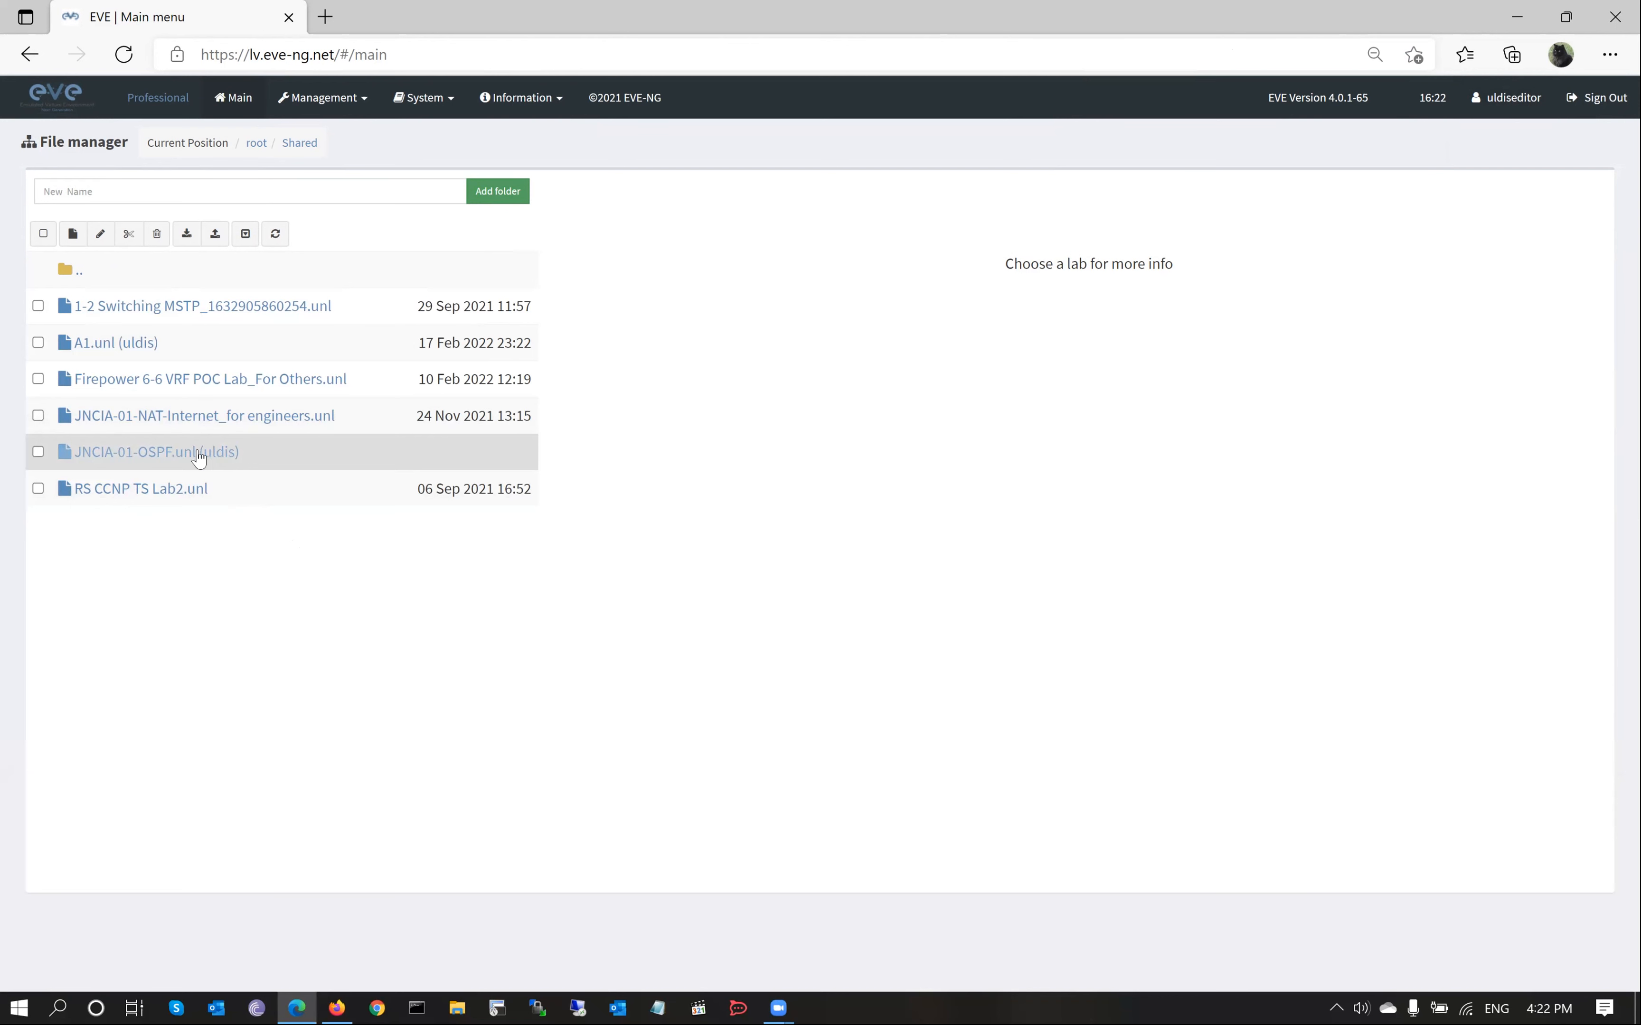
{"action": "left_click", "coordinate": [141, 458]}
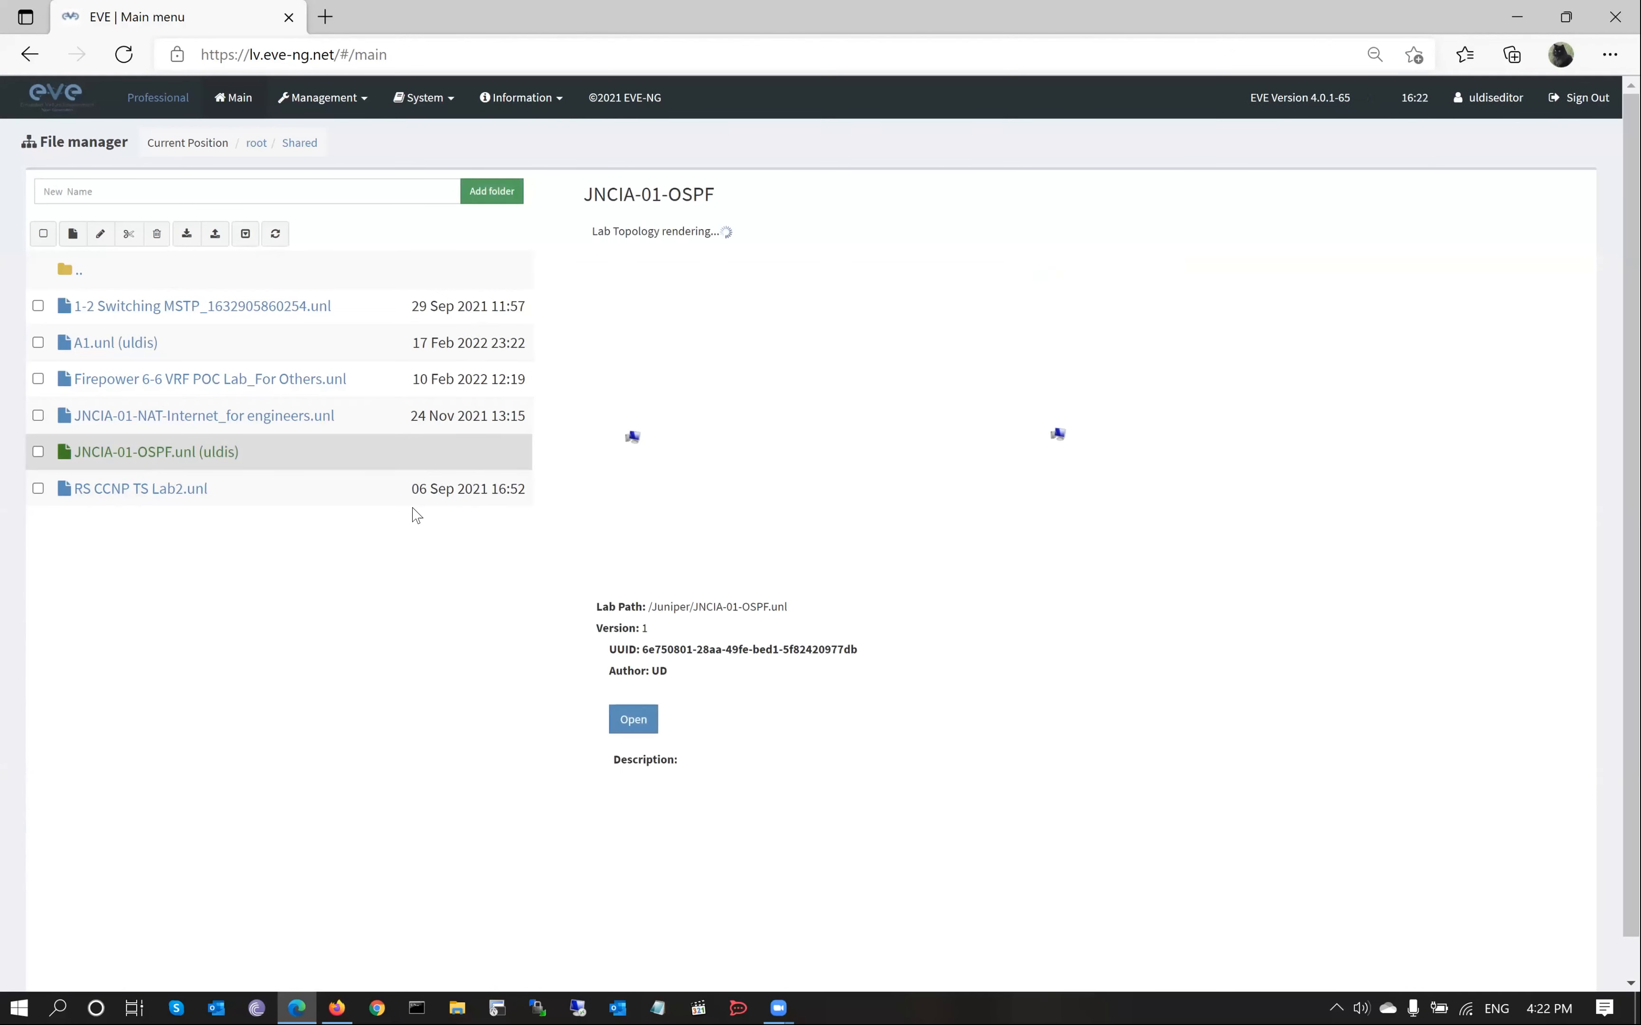
{"action": "left_click", "coordinate": [627, 717]}
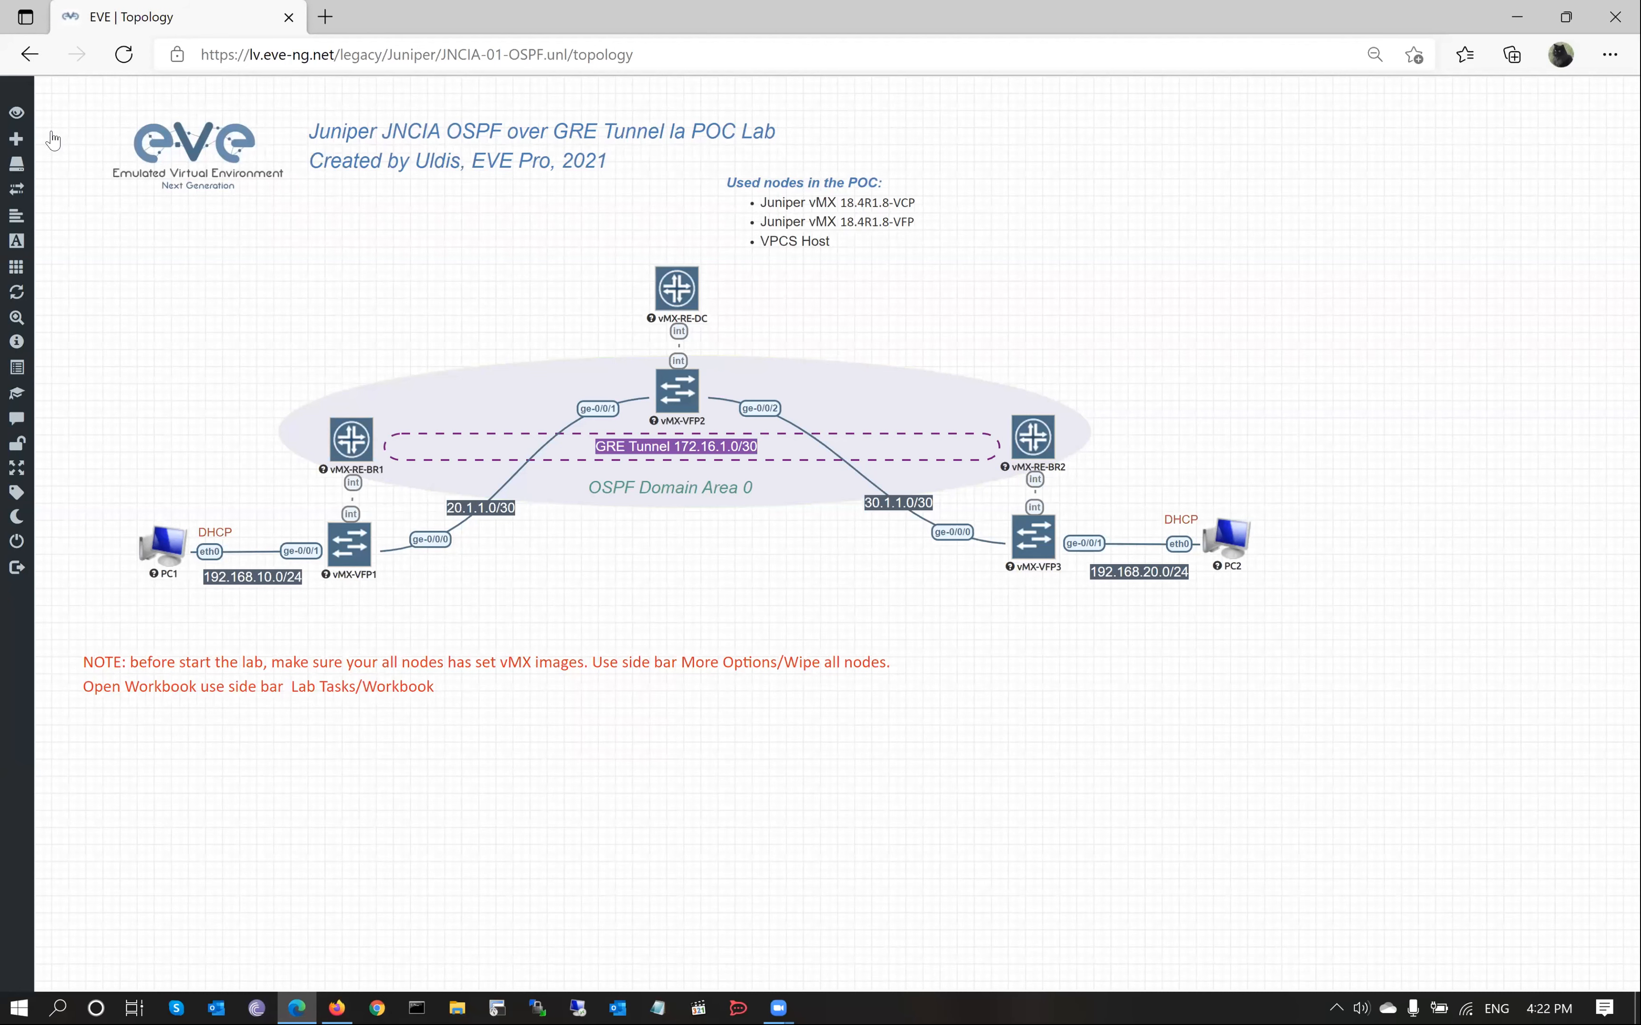
Step: Open the vMX-RE-BR1 console in the shared lab, bring up its prompt, and enter the command "say hello"
{"action": "mouse_move", "coordinate": [51, 139]}
{"action": "left_click", "coordinate": [346, 446]}
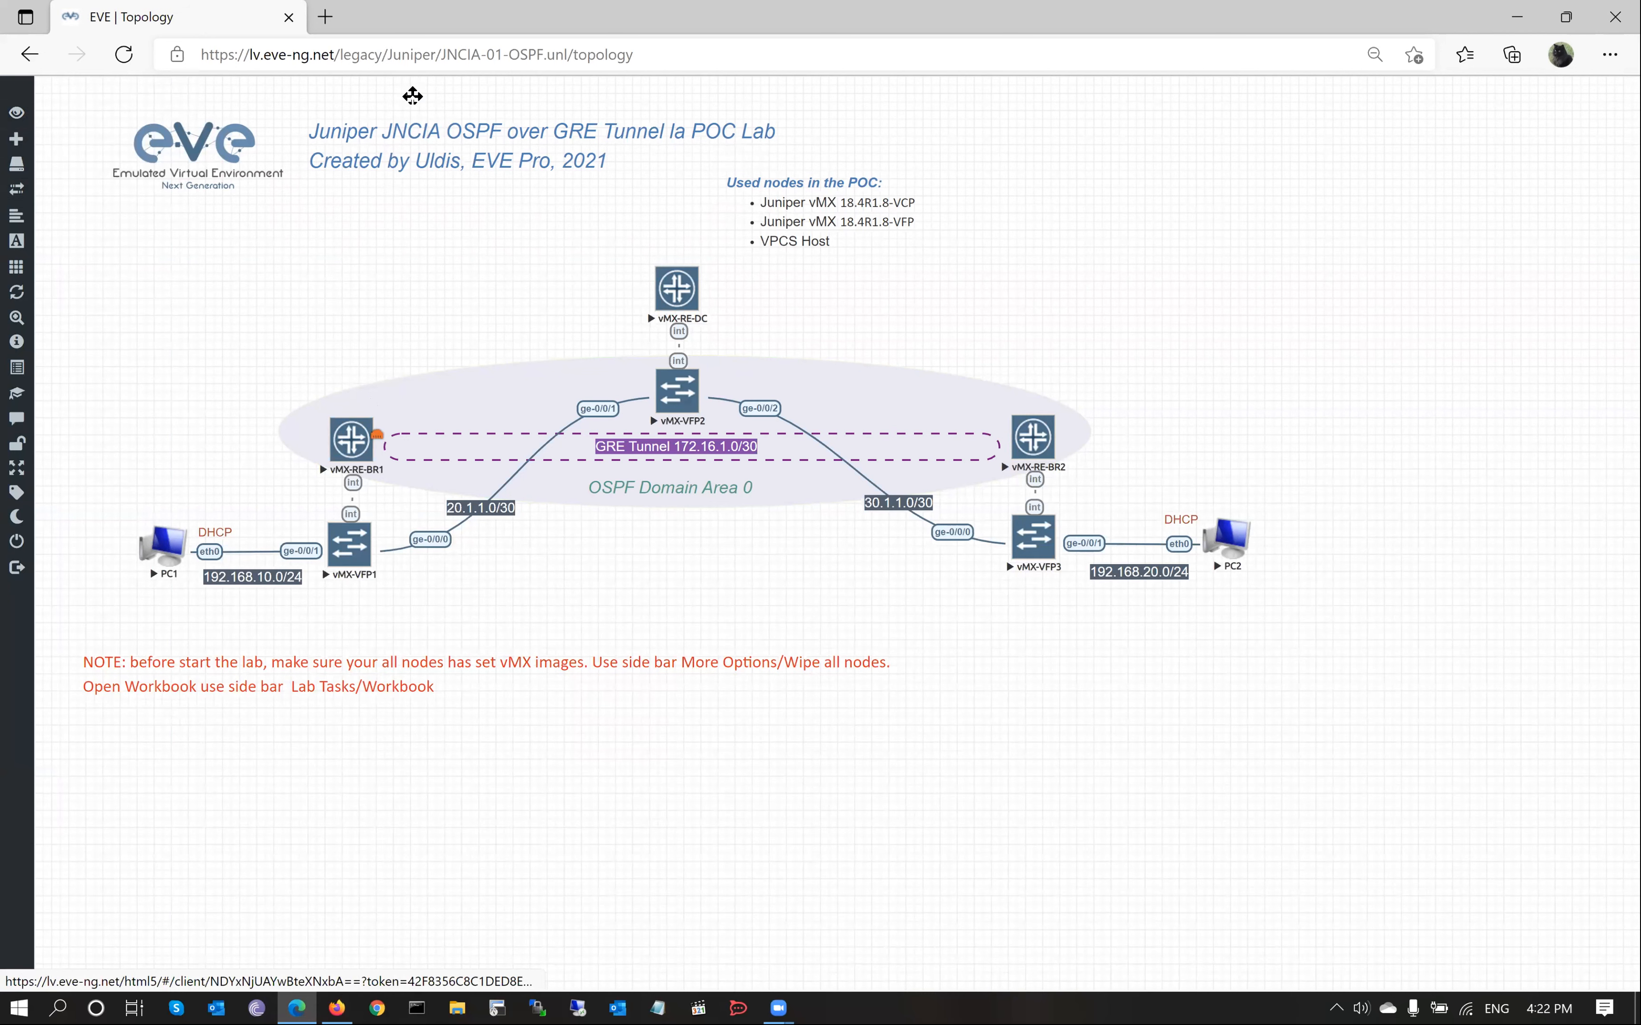
{"action": "left_click_drag", "start_coordinate": [1012, 199], "coordinate": [1012, 199]}
{"action": "key", "text": "Return"}
{"action": "key", "text": "Return"}
{"action": "key", "text": "Return"}
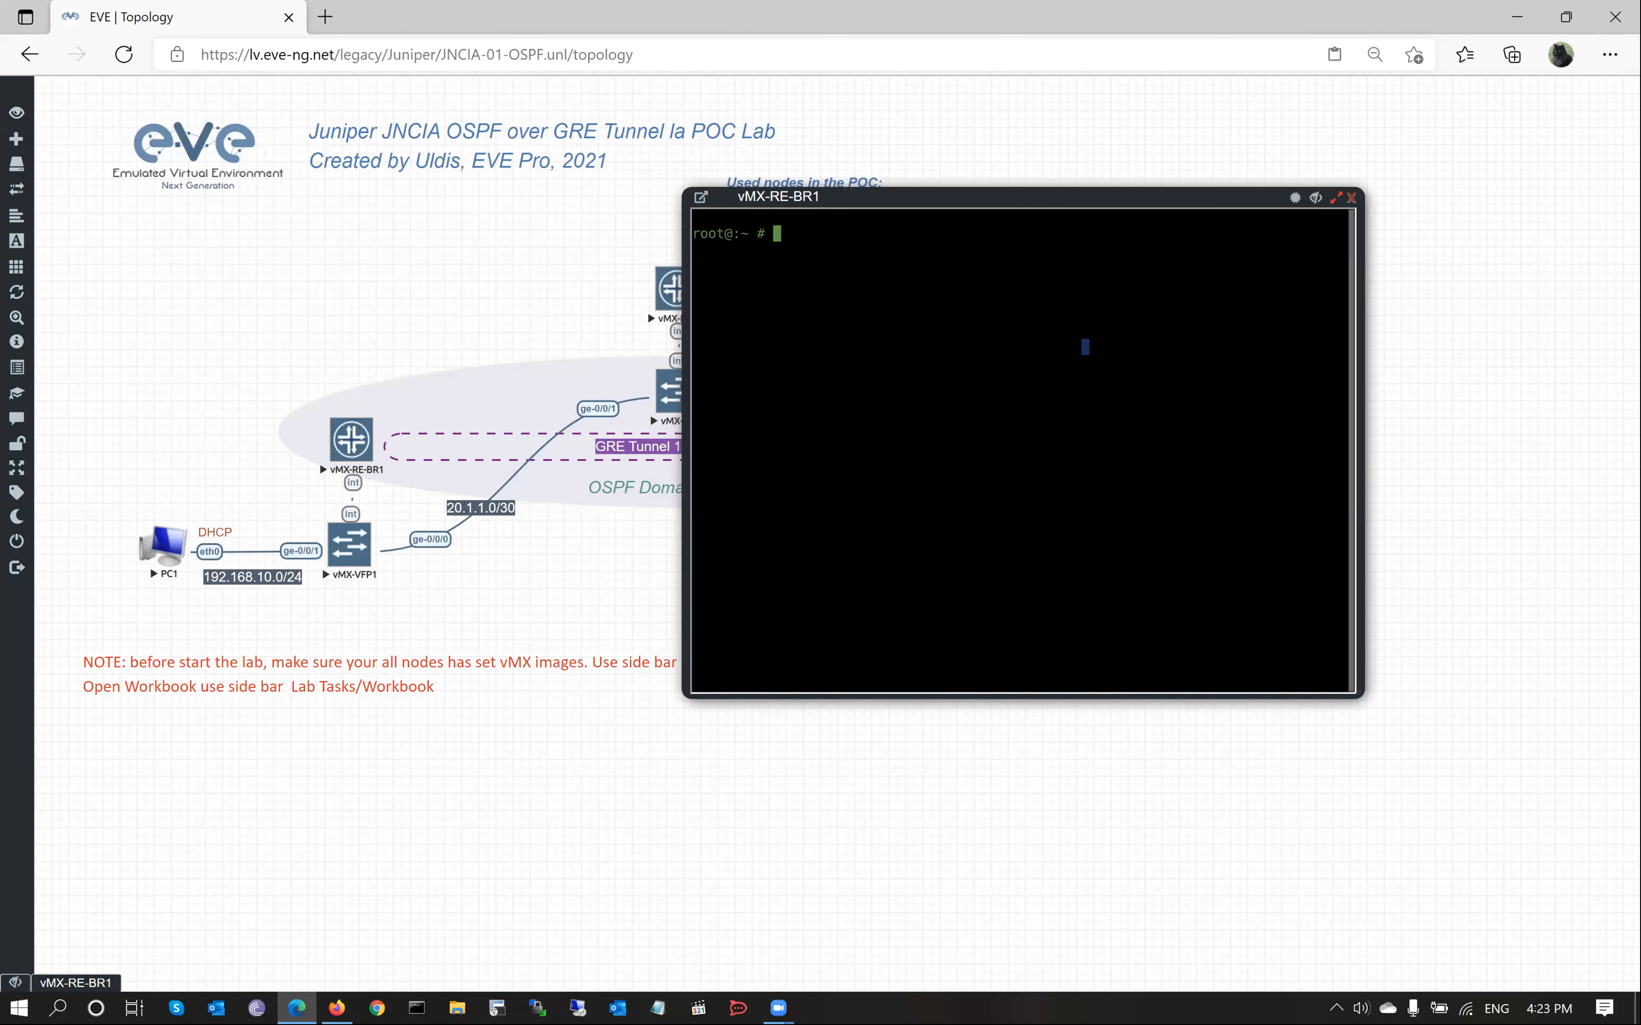
{"action": "type", "text": "say hello"}
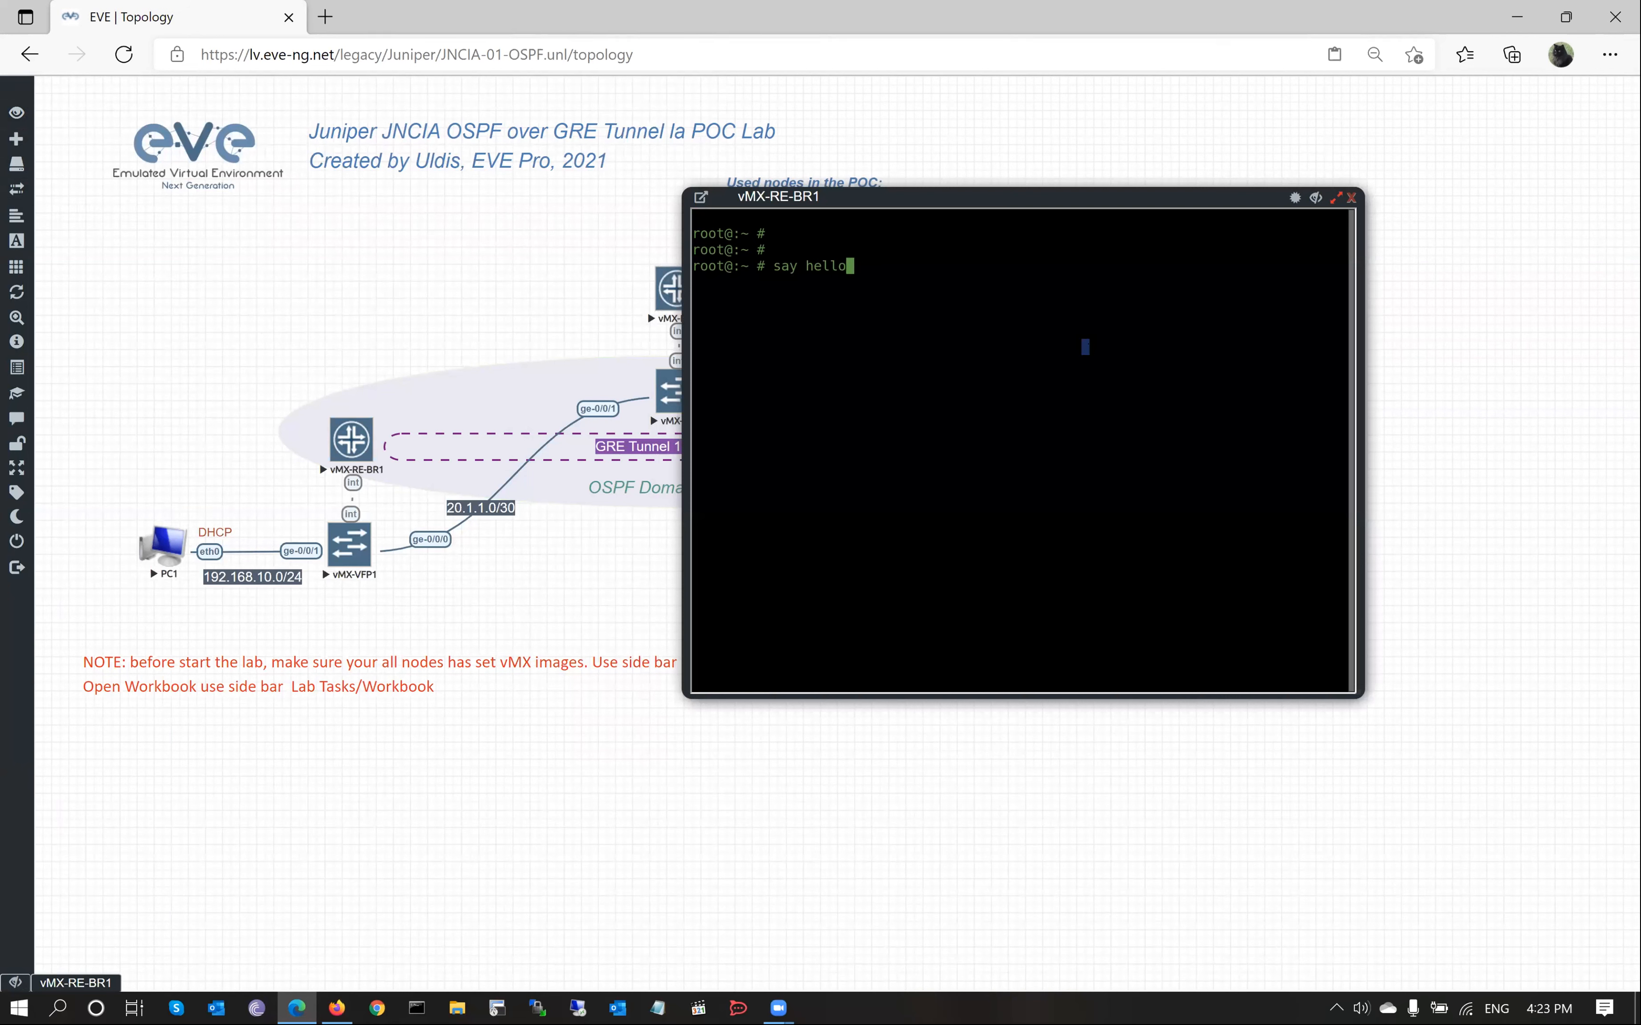
{"action": "key", "text": "Return"}
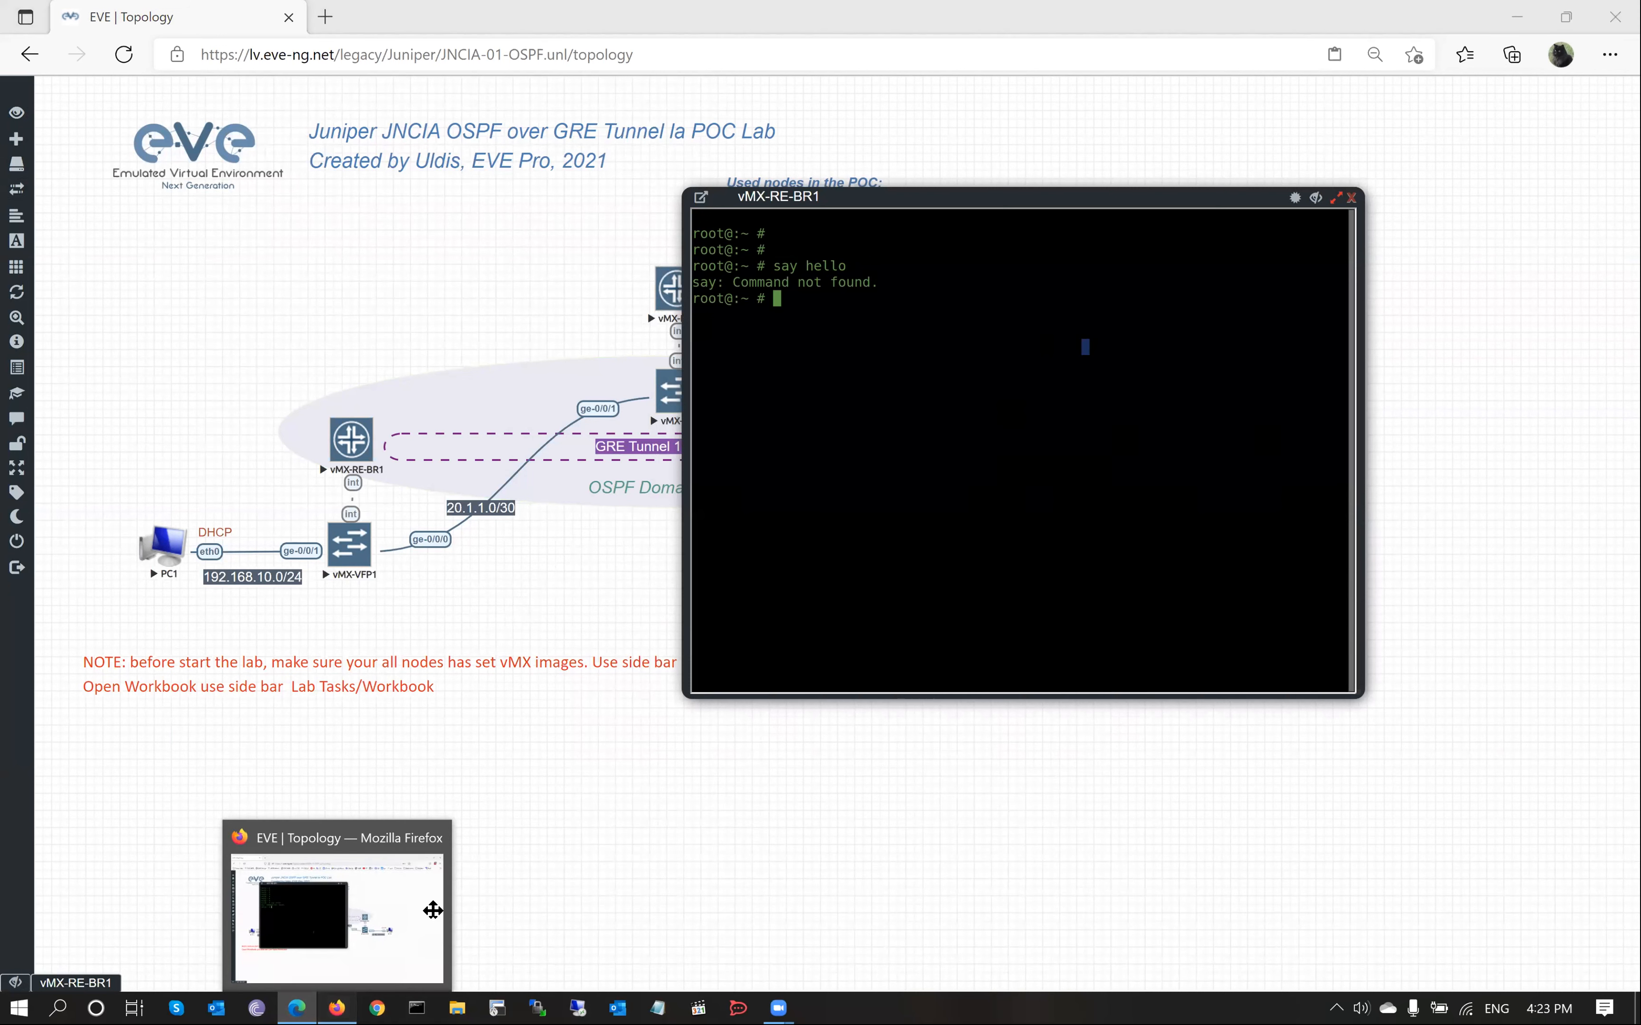
Step: Switch to the admin's Firefox session and examine the mirrored "say hello" lines in the vMX-RE-BR1 console
{"action": "key", "text": "alt+Tab"}
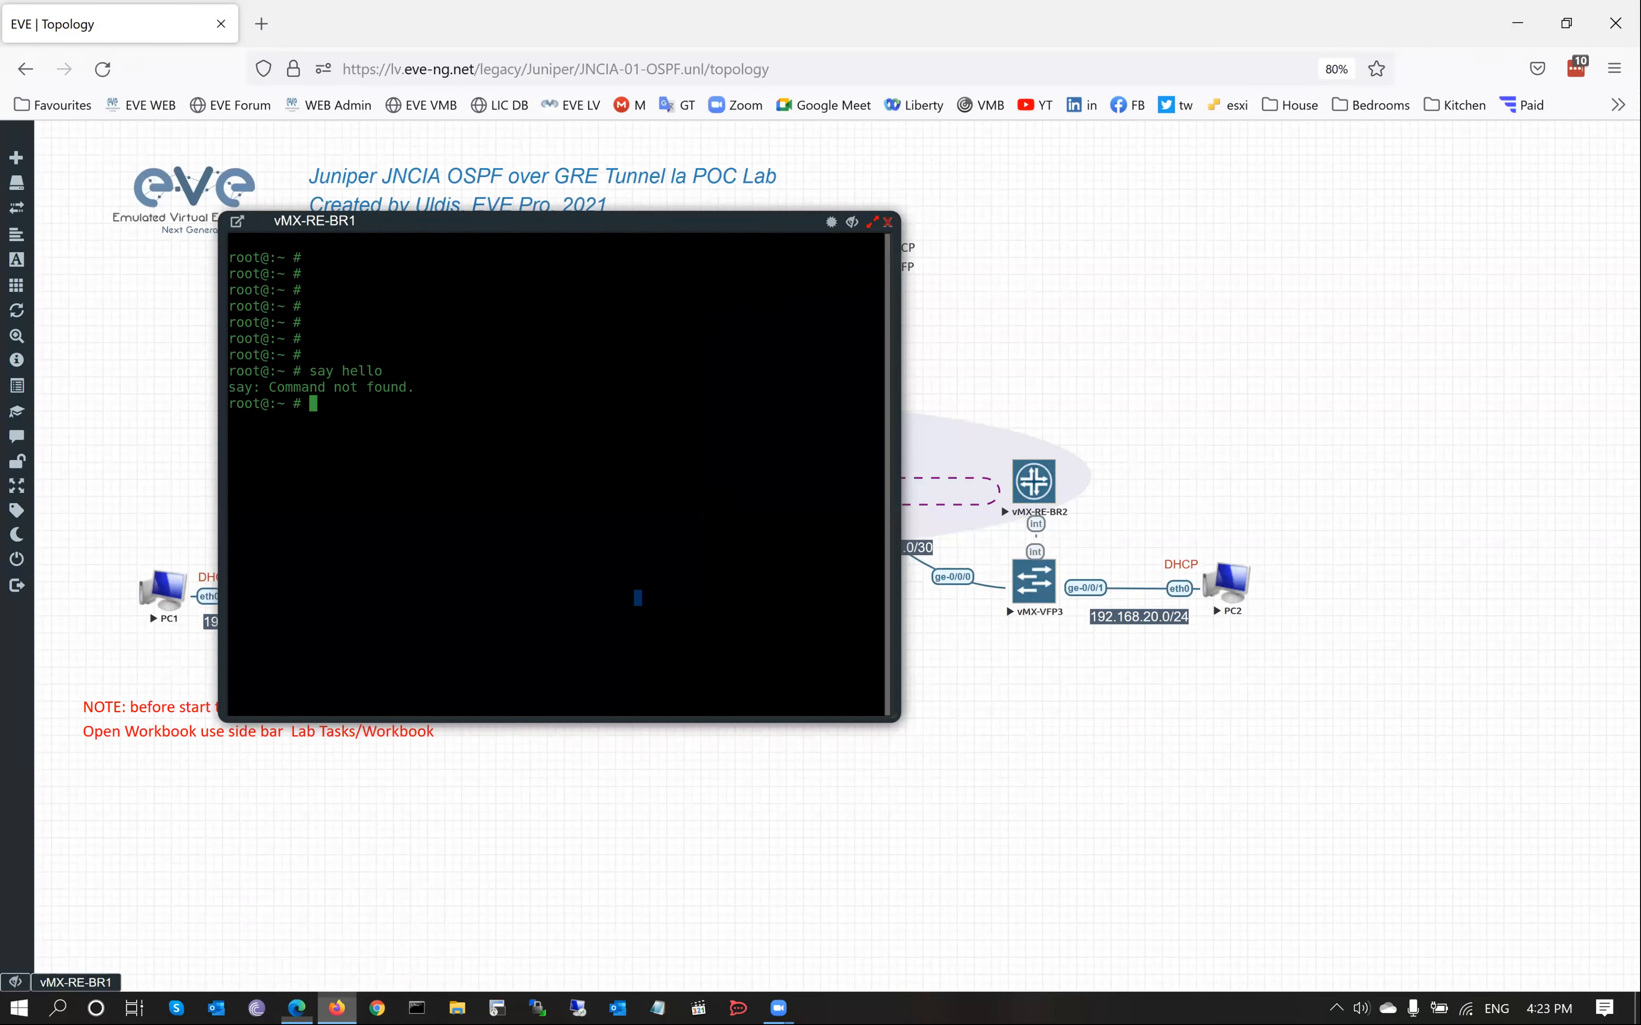
{"action": "left_click_drag", "start_coordinate": [270, 371], "coordinate": [462, 407]}
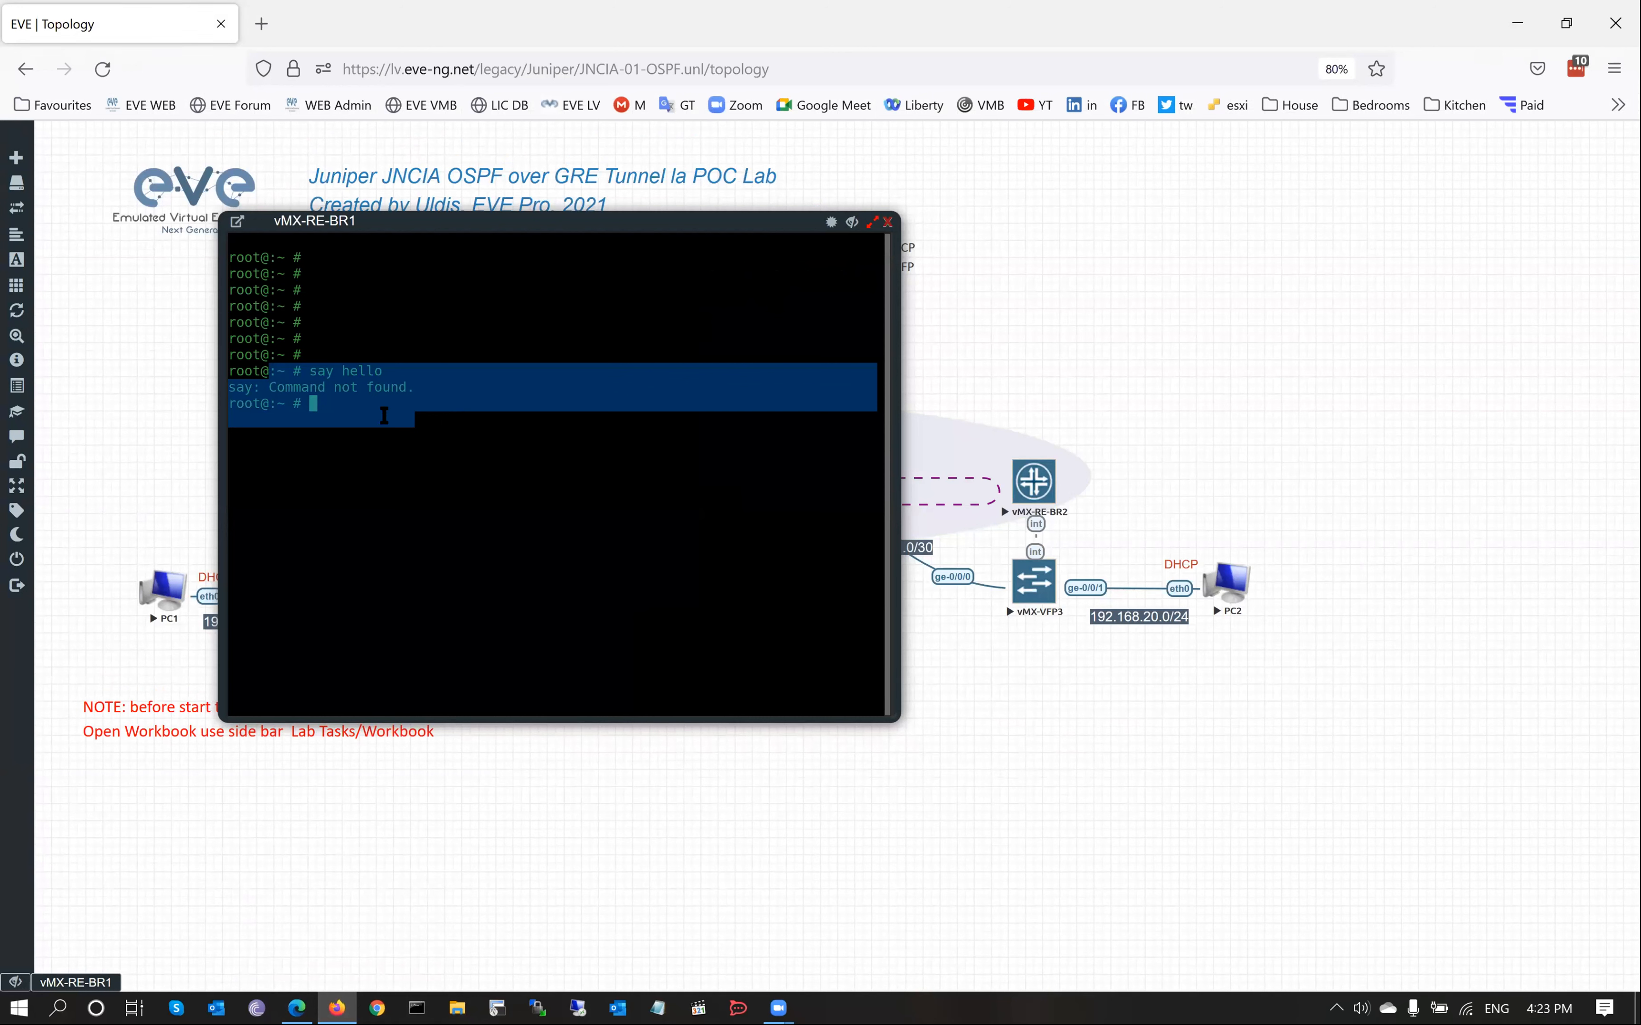
{"action": "left_click", "coordinate": [384, 413]}
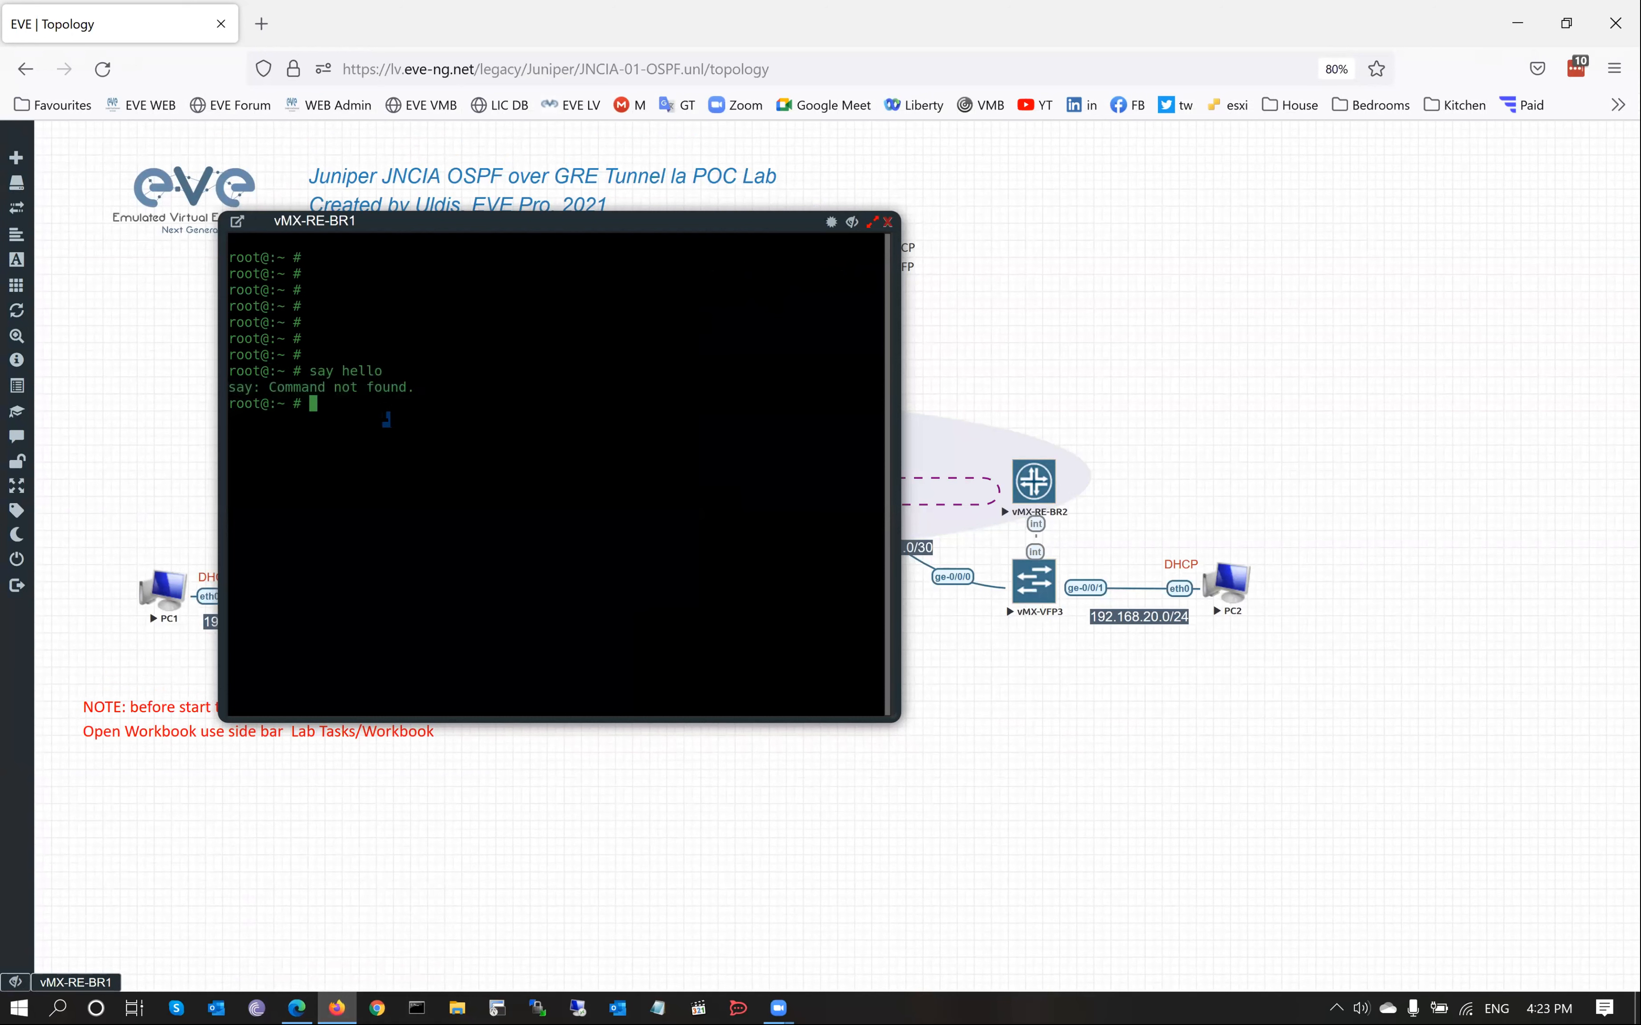
Step: Enter the Junos CLI in the vMX-RE-BR1 console and run "show interfaces terse"
{"action": "type", "text": "cli"}
{"action": "key", "text": "Return"}
{"action": "type", "text": "sh"}
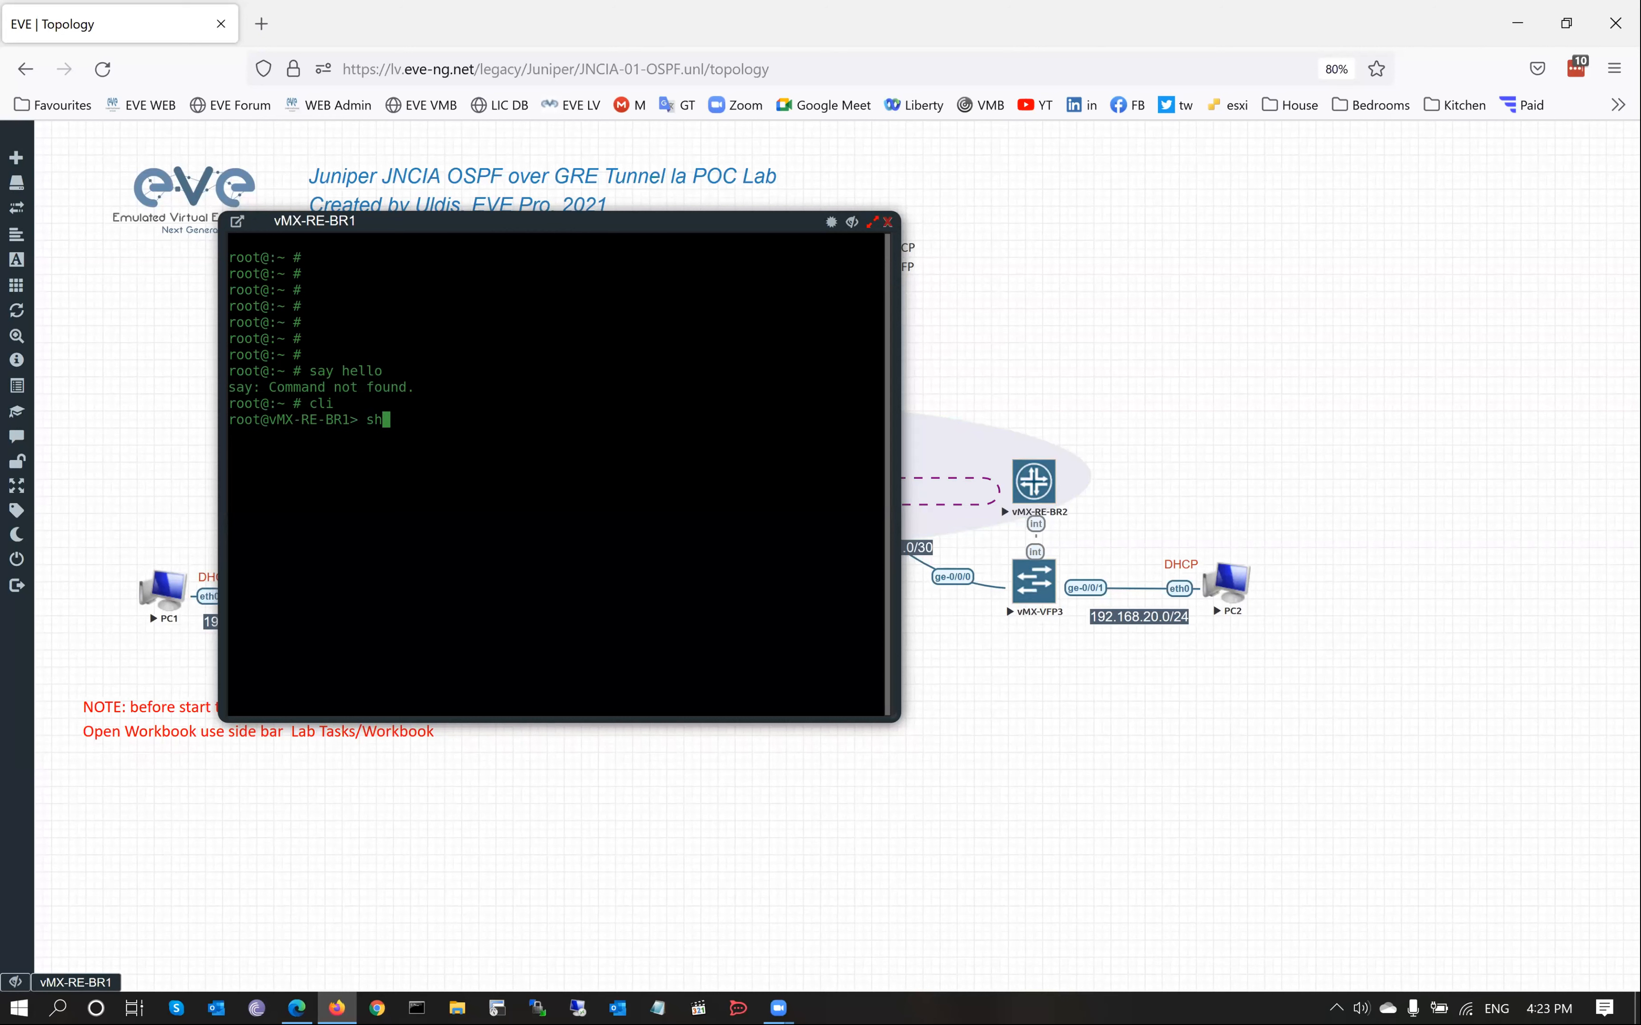
{"action": "type", "text": "ow interfaces terse"}
{"action": "key", "text": "Return"}
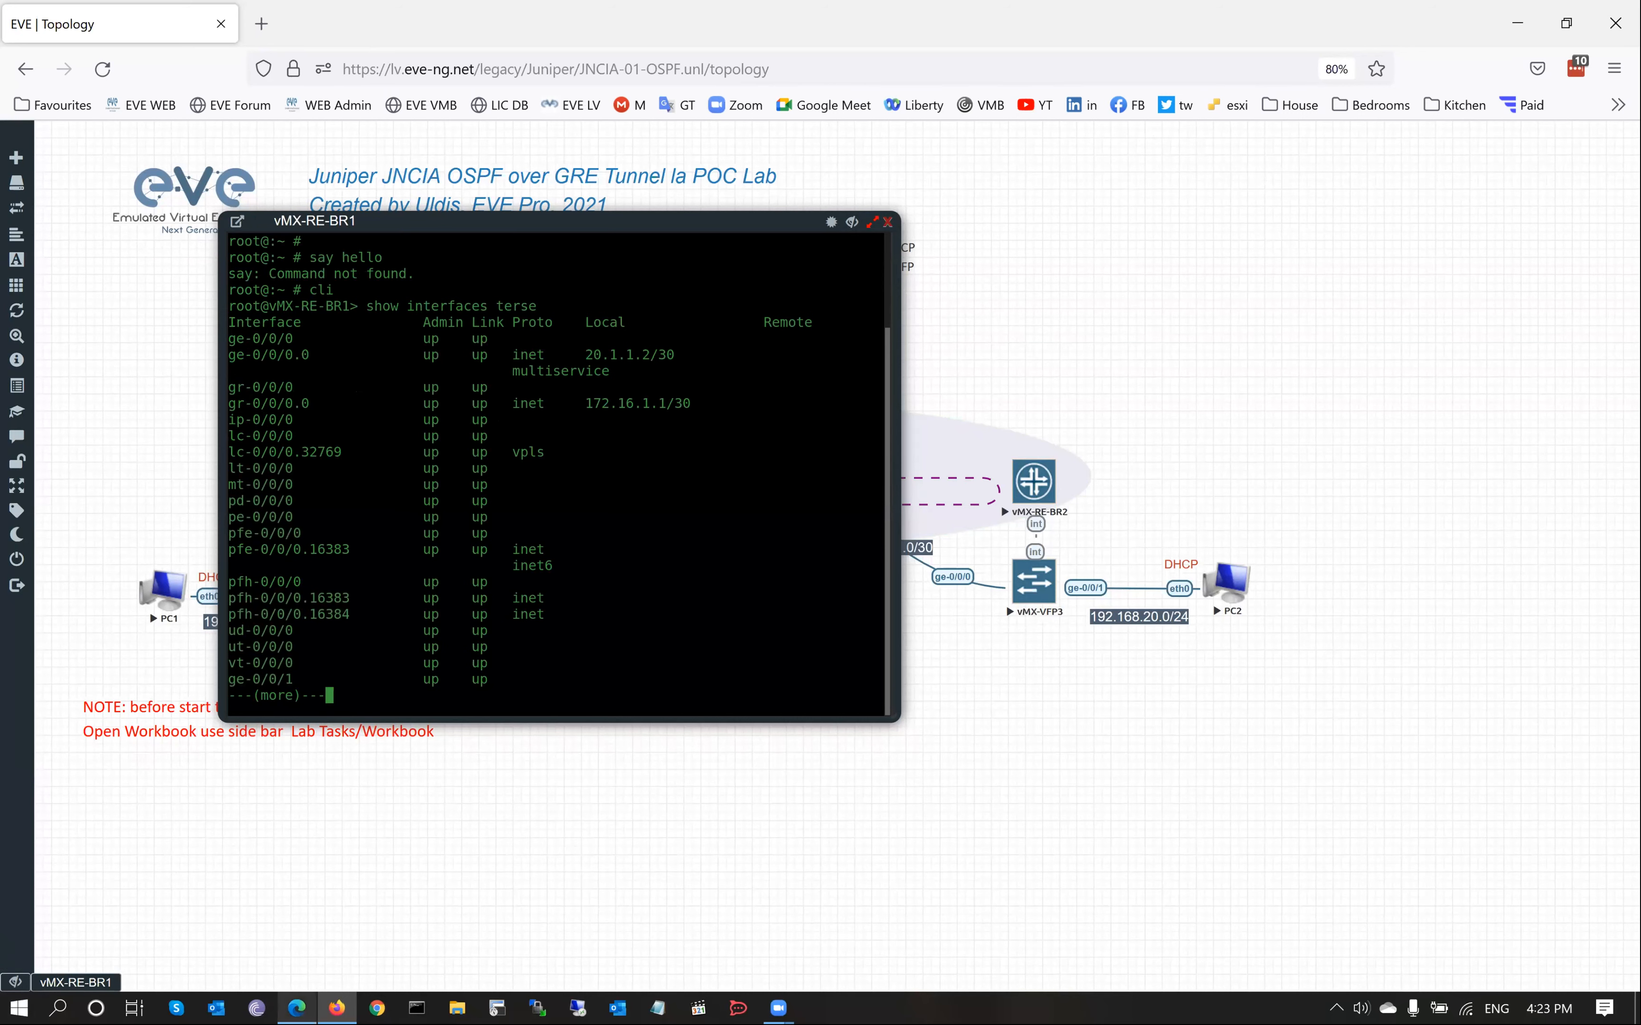
Step: Check the mirrored interface listing in the editor's Edge session and return to Firefox
{"action": "left_click", "coordinate": [296, 1008]}
{"action": "left_click_drag", "start_coordinate": [693, 249], "coordinate": [1088, 590]}
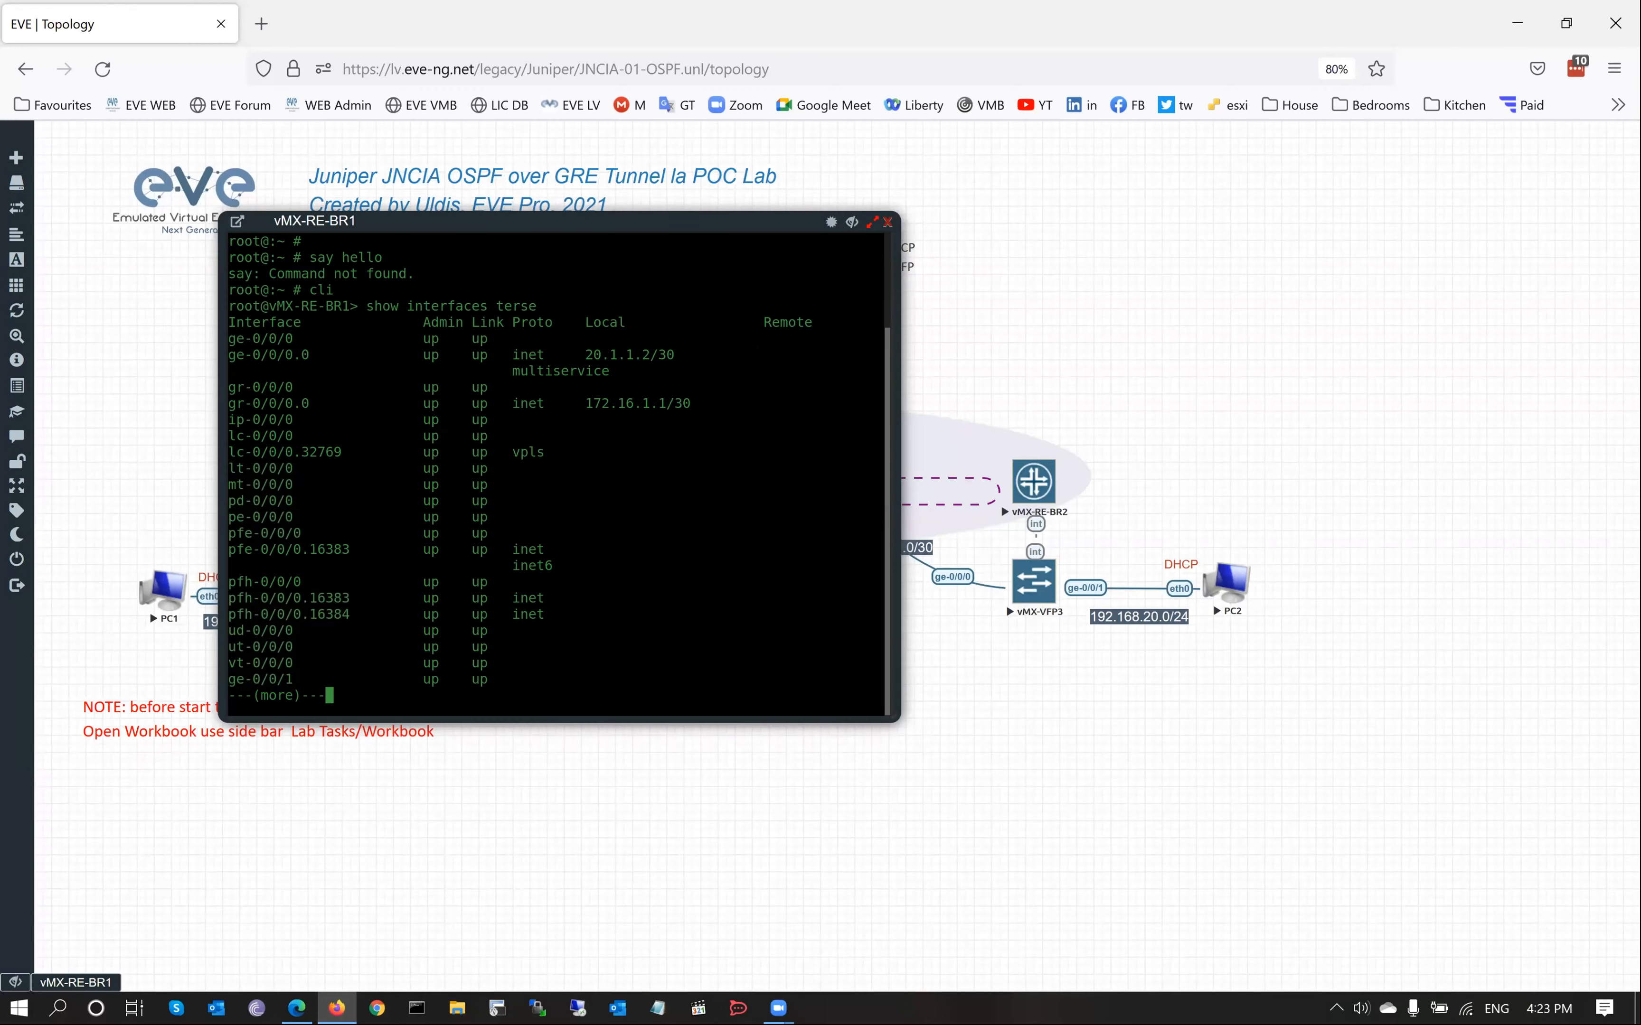
{"action": "left_click", "coordinate": [337, 1008]}
Step: Move the admin's vMX-RE-BR1 console toward the middle of the topology and hide its window
{"action": "left_click_drag", "start_coordinate": [638, 228], "coordinate": [679, 252]}
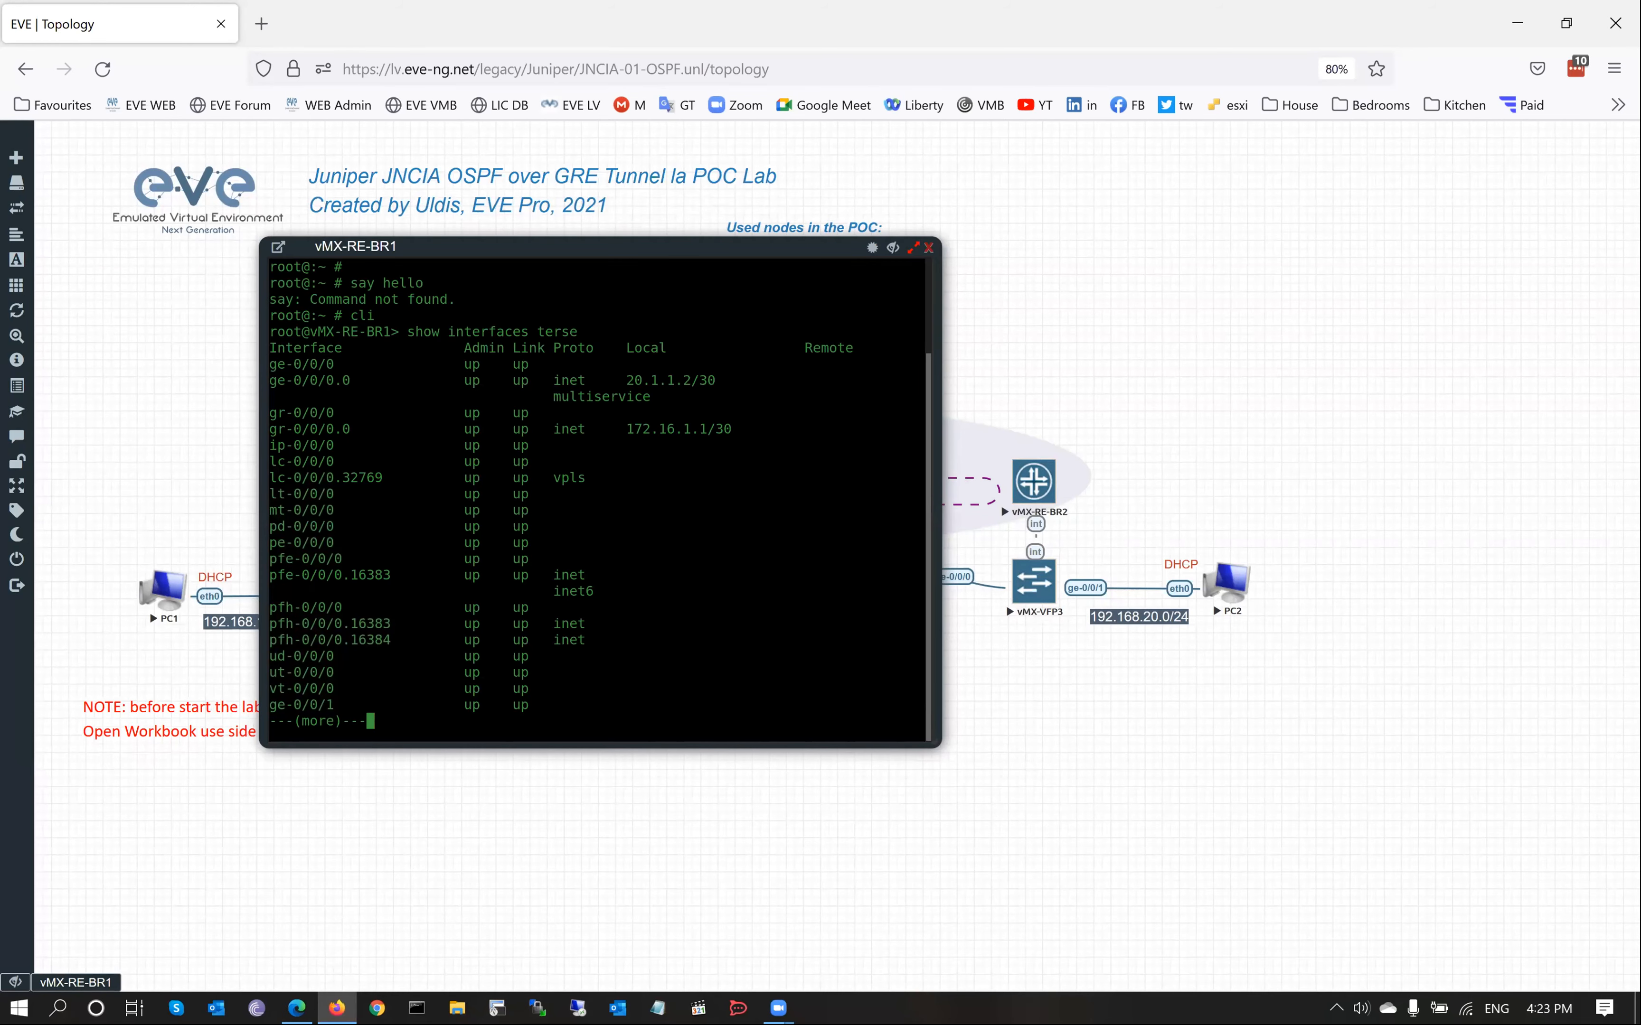
{"action": "key", "text": "alt+Tab"}
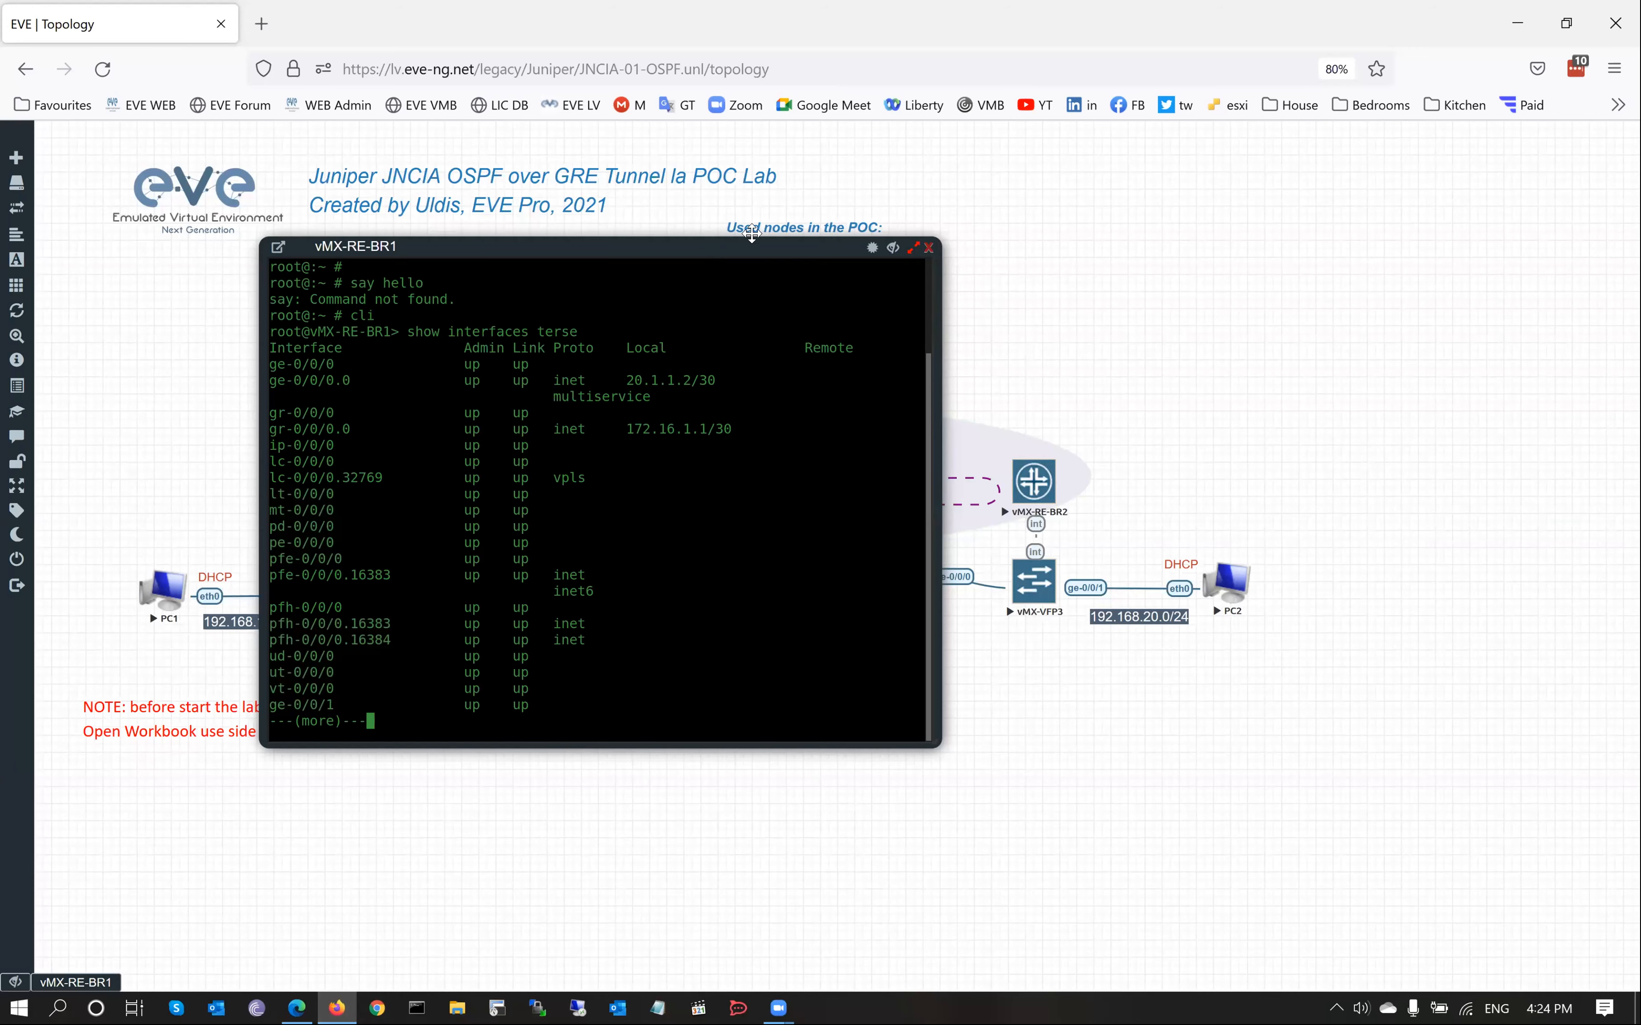
{"action": "left_click_drag", "start_coordinate": [751, 233], "coordinate": [894, 309]}
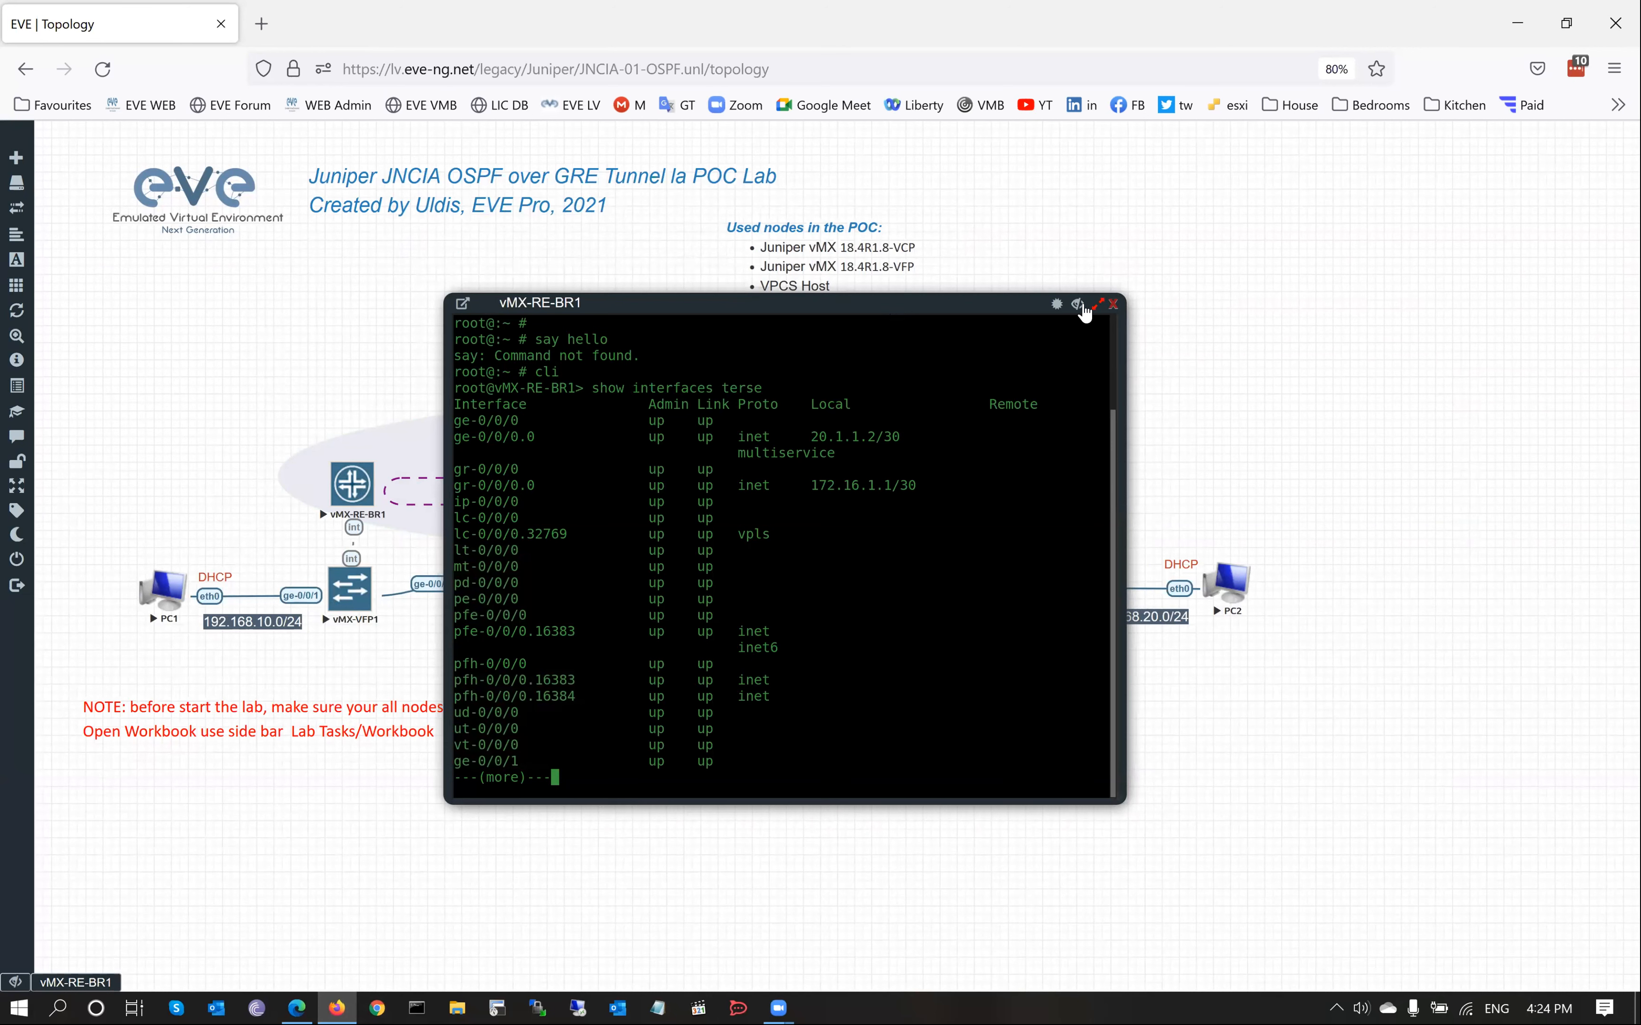
{"action": "left_click", "coordinate": [1077, 304]}
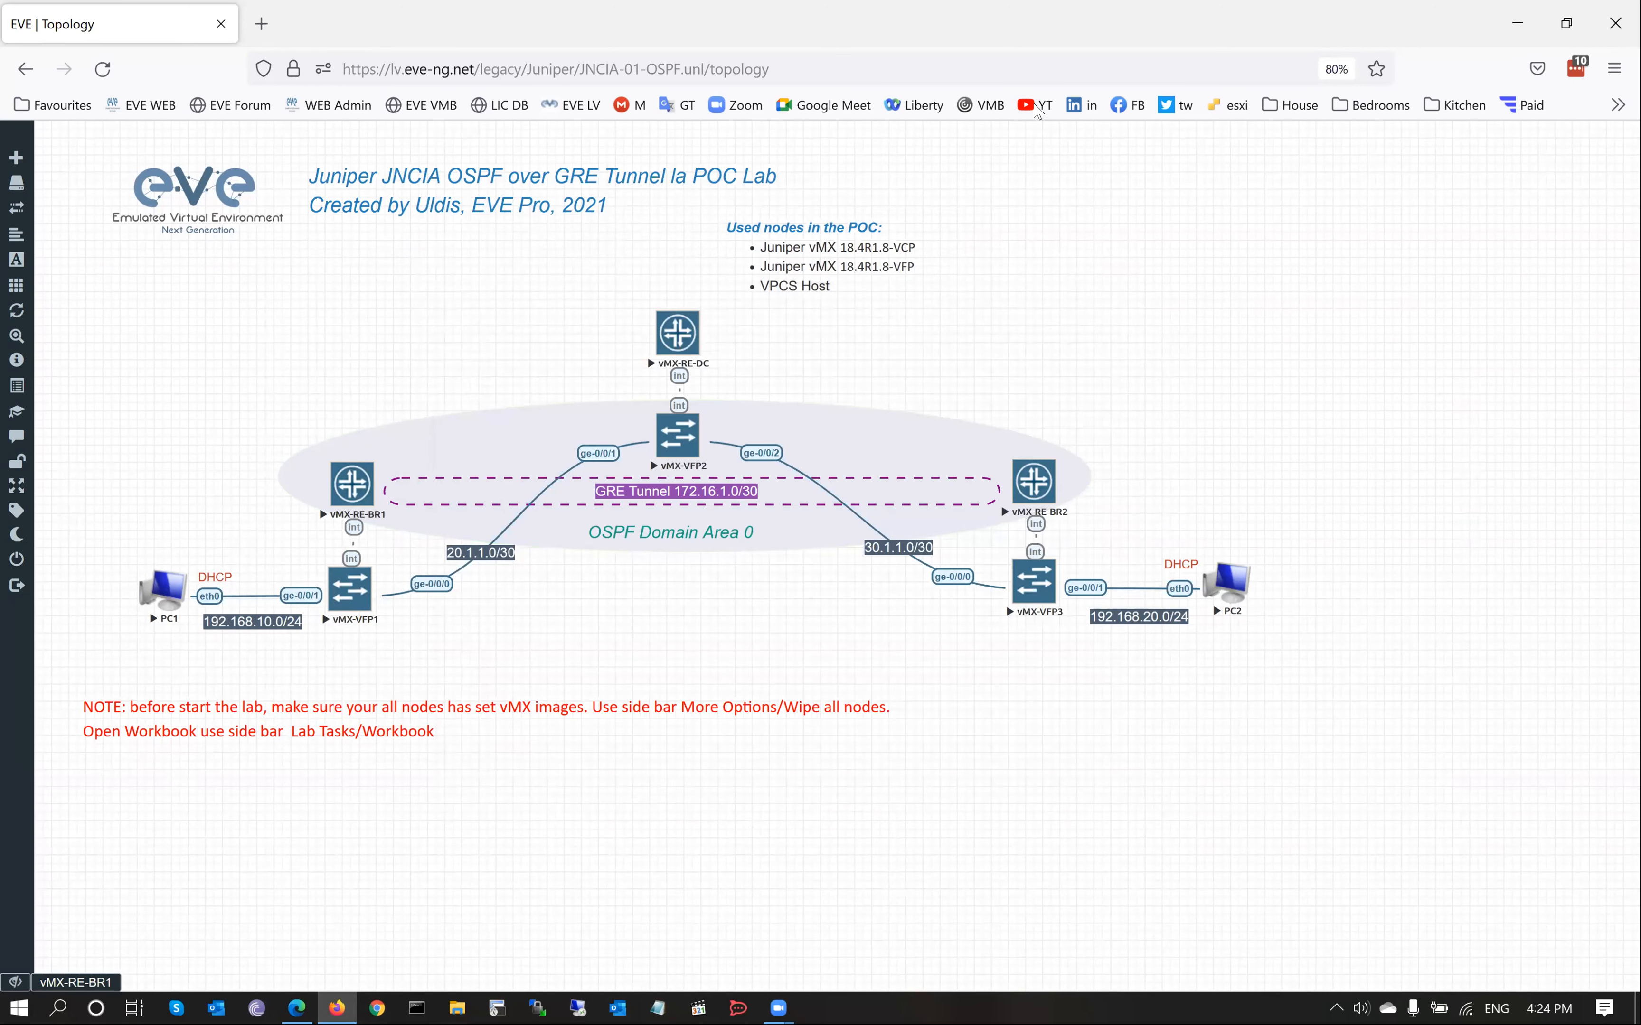
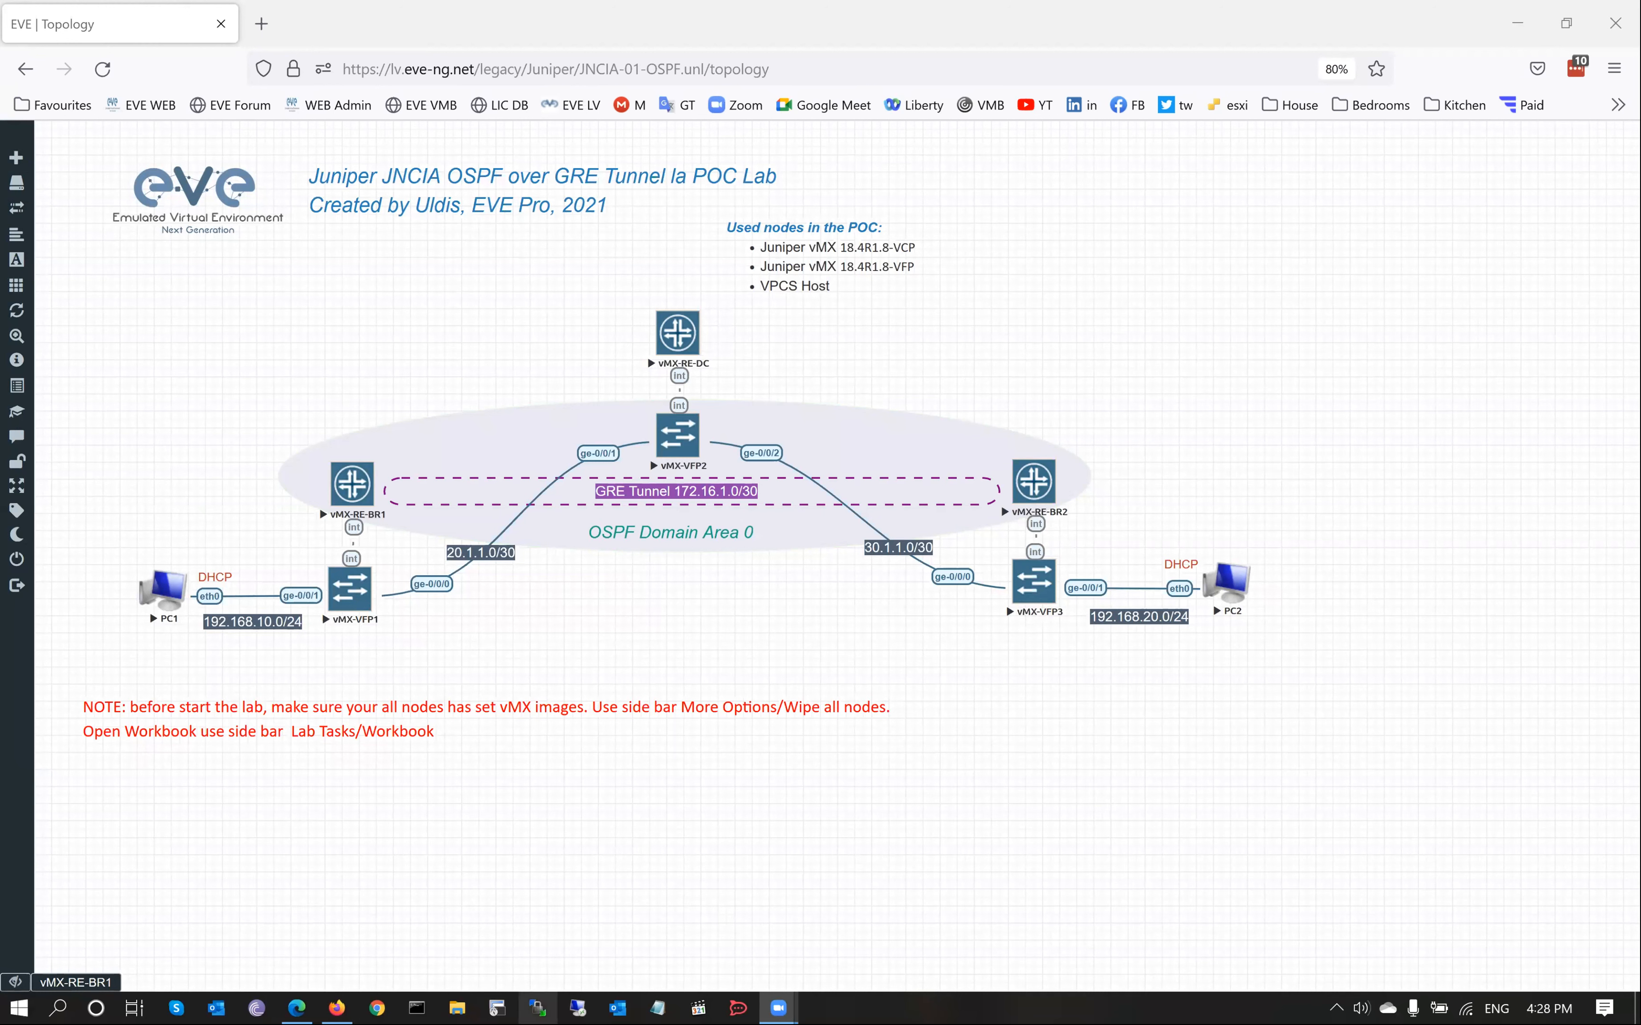
Step: Open the lab chat in the admin's session and send the message "hi editors"
{"action": "mouse_move", "coordinate": [57, 256]}
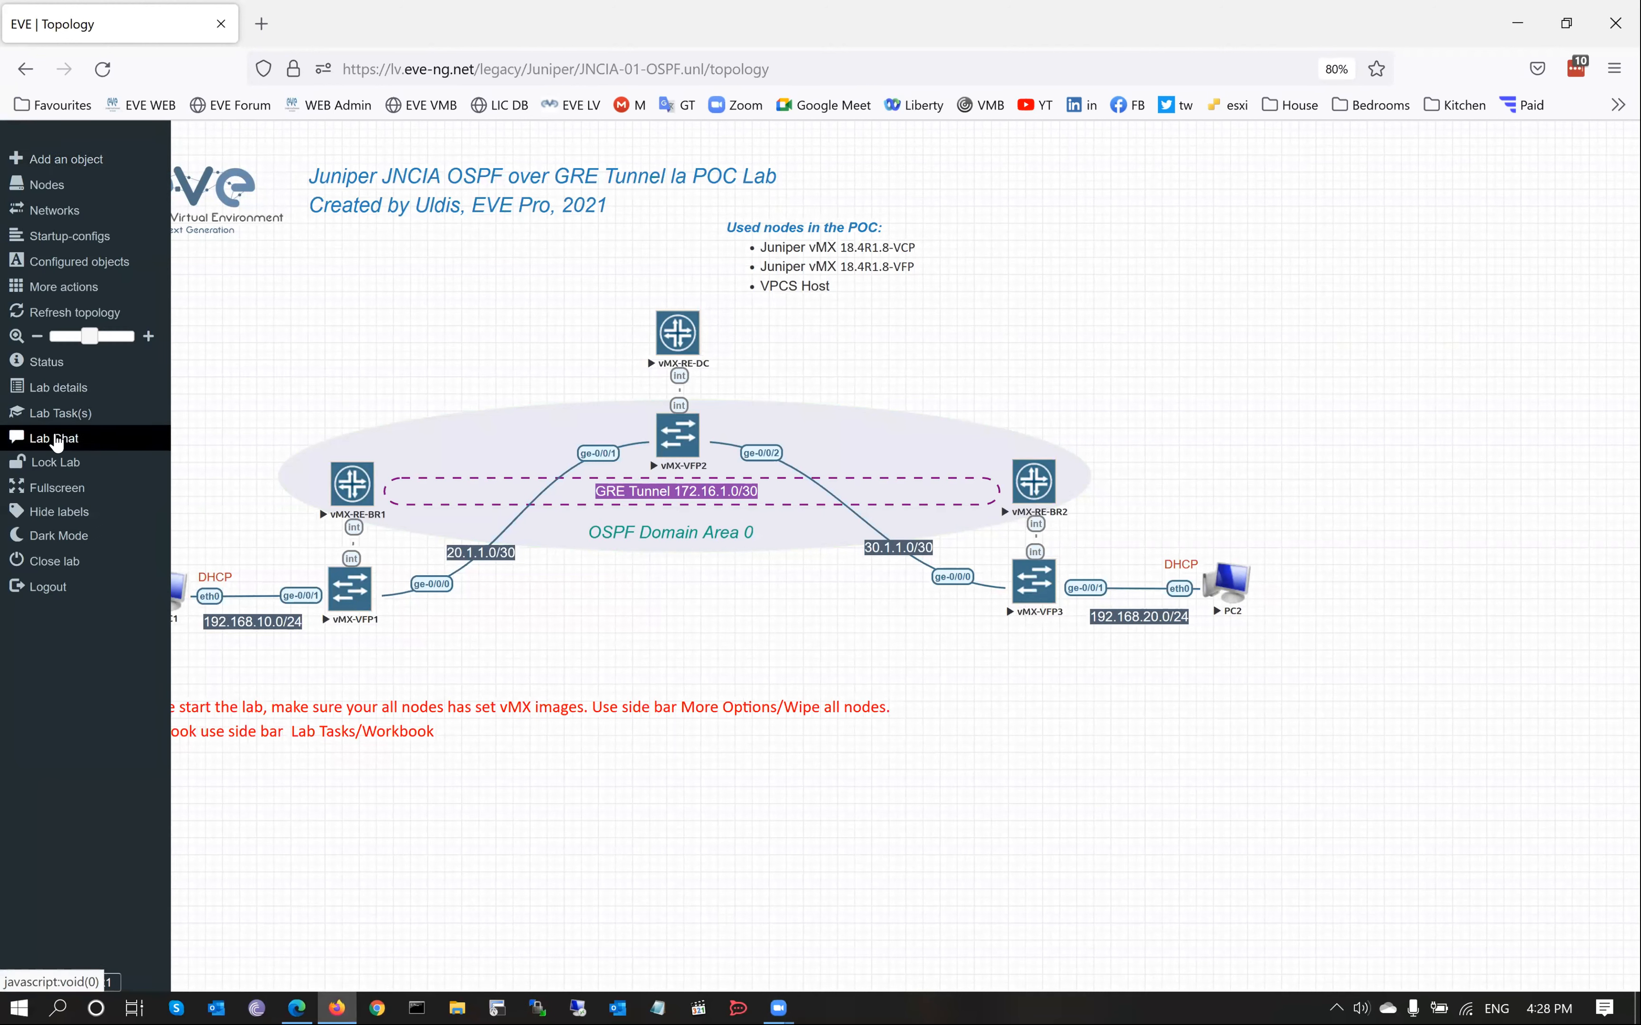
{"action": "left_click", "coordinate": [54, 438]}
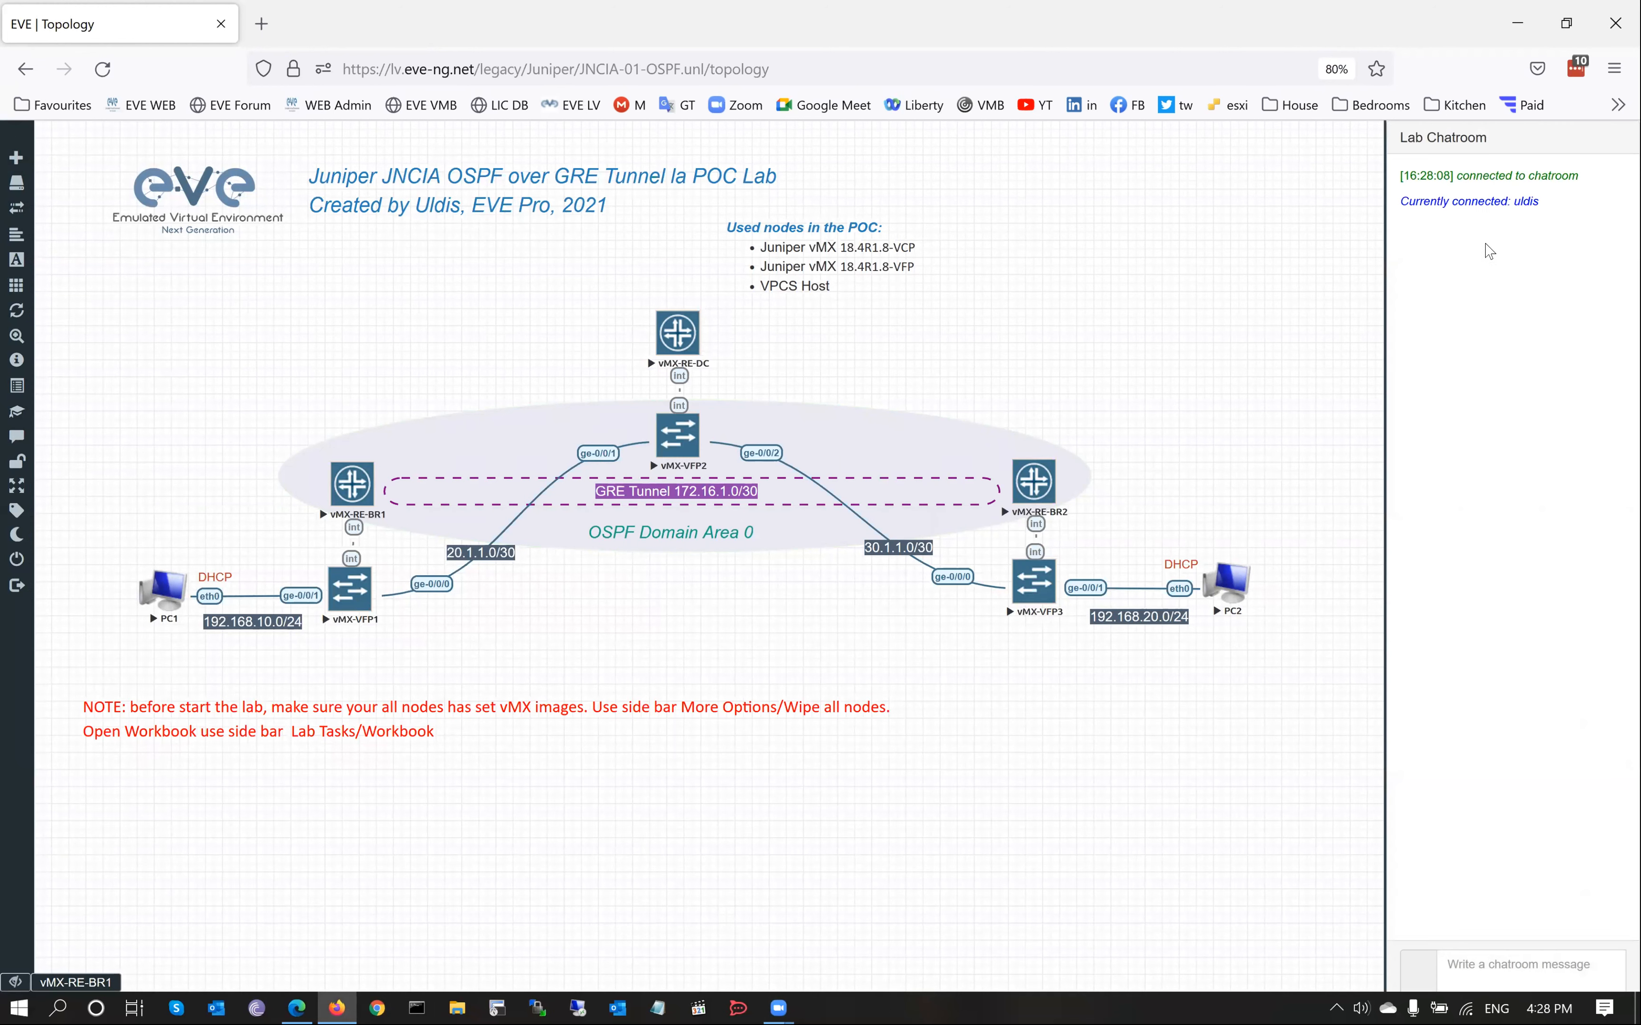
{"action": "left_click_drag", "start_coordinate": [1477, 203], "coordinate": [1542, 202]}
{"action": "left_click", "coordinate": [1501, 963]}
{"action": "type", "text": "hi editors"}
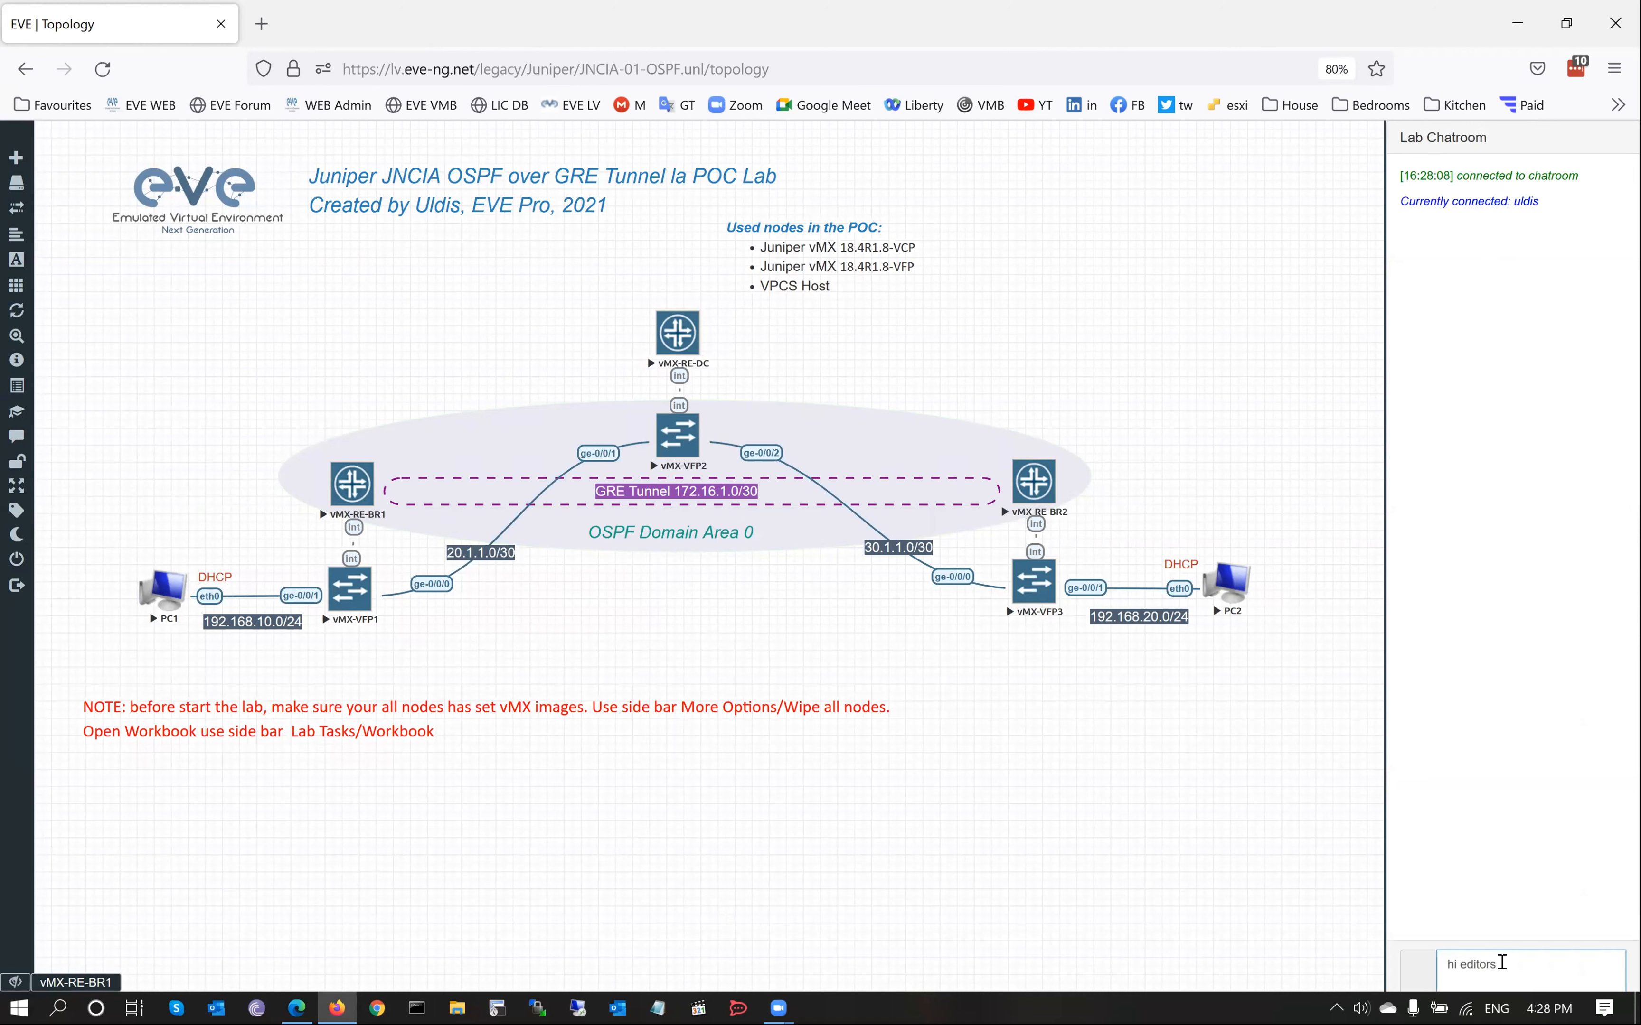
{"action": "key", "text": "Return"}
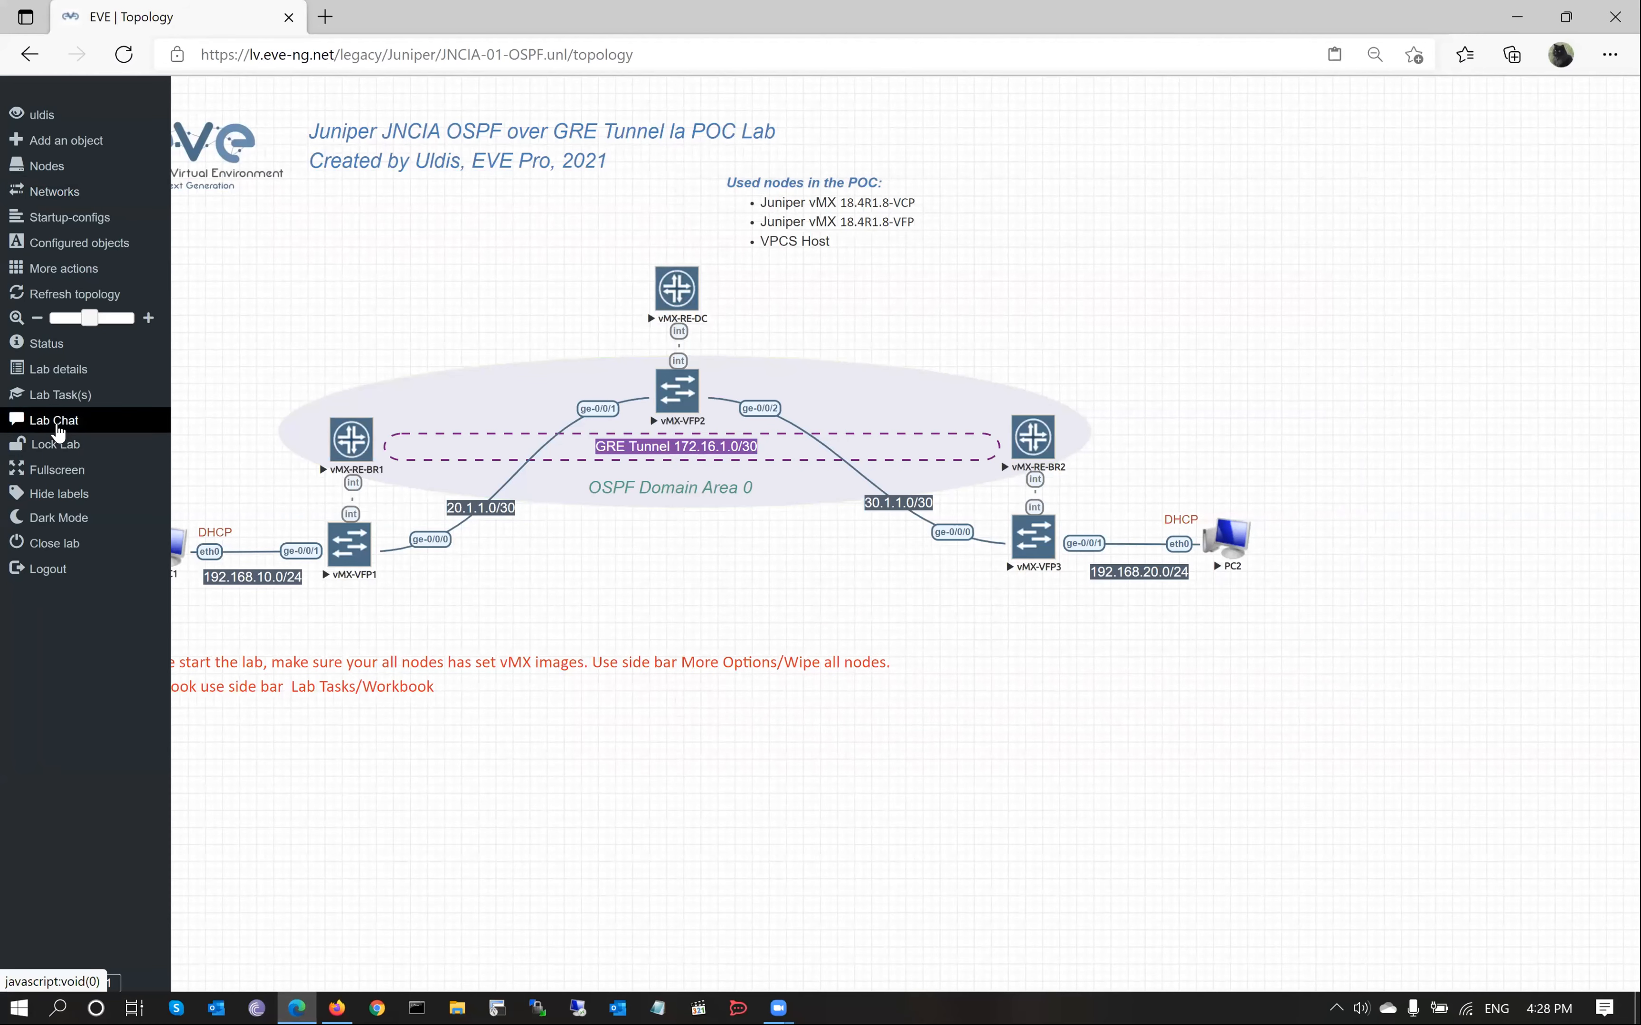
Step: Open the lab chat in the editor's Edge session and reply with "hi admin"
{"action": "left_click", "coordinate": [56, 426]}
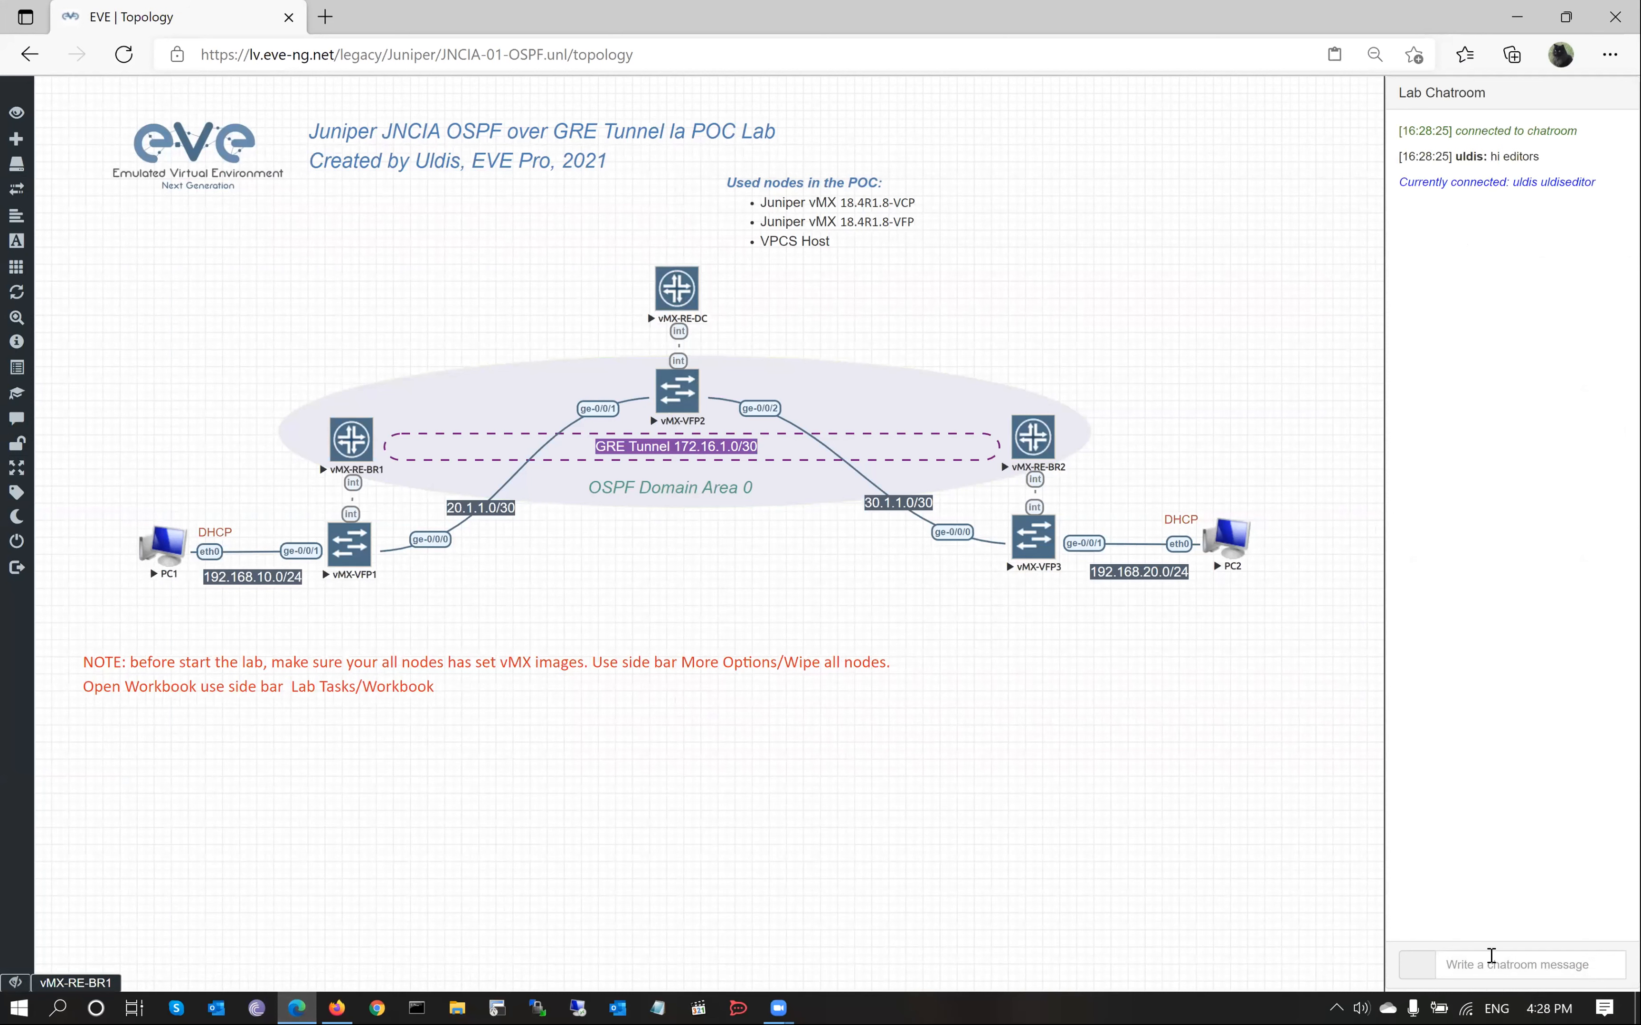
{"action": "left_click", "coordinate": [1491, 956]}
{"action": "type", "text": "hi admin"}
{"action": "key", "text": "Return"}
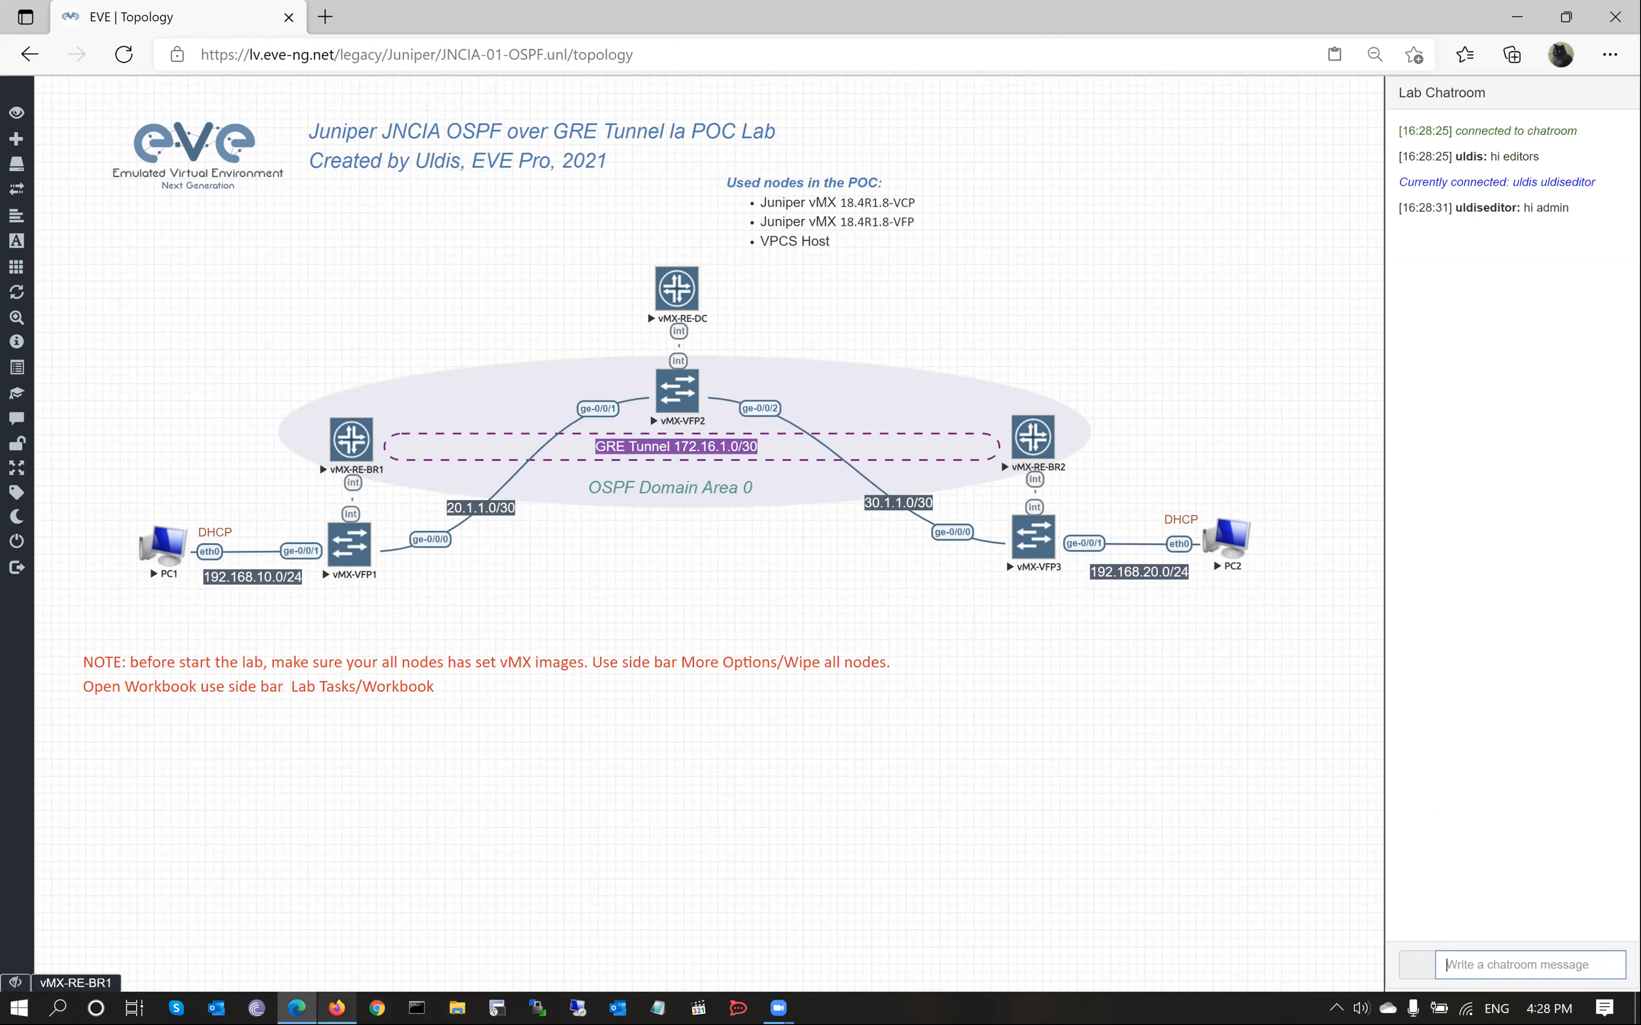
Step: Compare the chatroom messages in the admin's Firefox session with those in the editor's Edge session
{"action": "mouse_move", "coordinate": [338, 1008]}
{"action": "left_click", "coordinate": [337, 1009]}
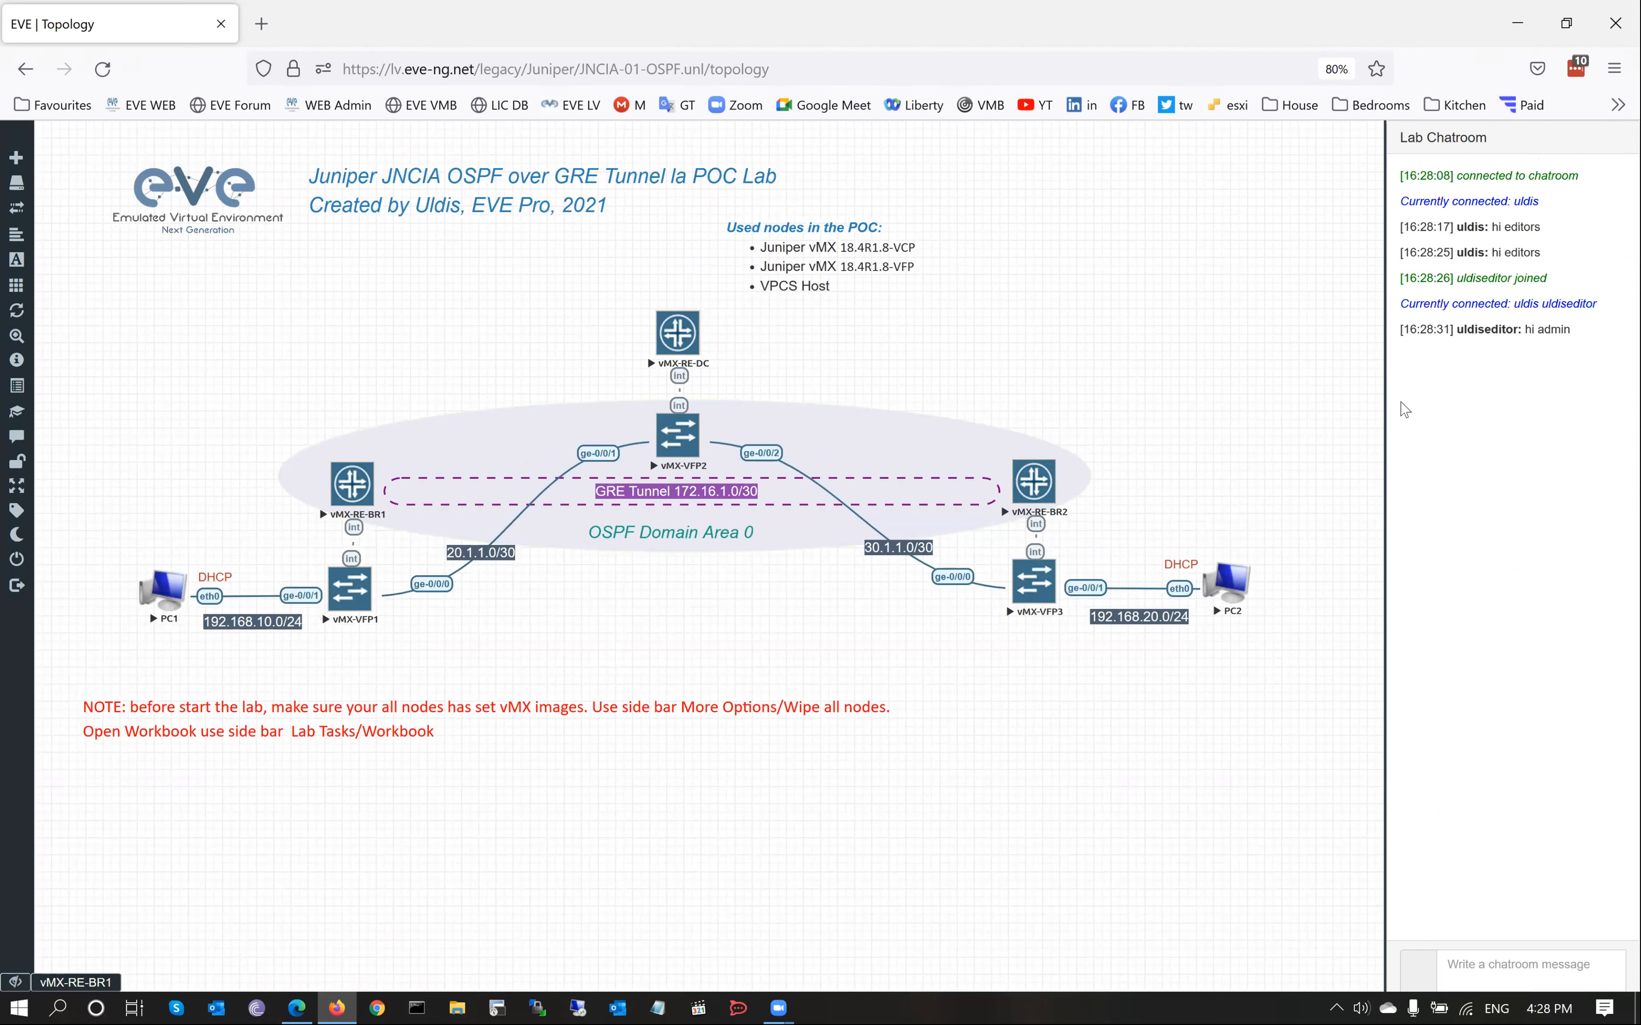
{"action": "mouse_move", "coordinate": [17, 461]}
{"action": "key", "text": "alt+Tab"}
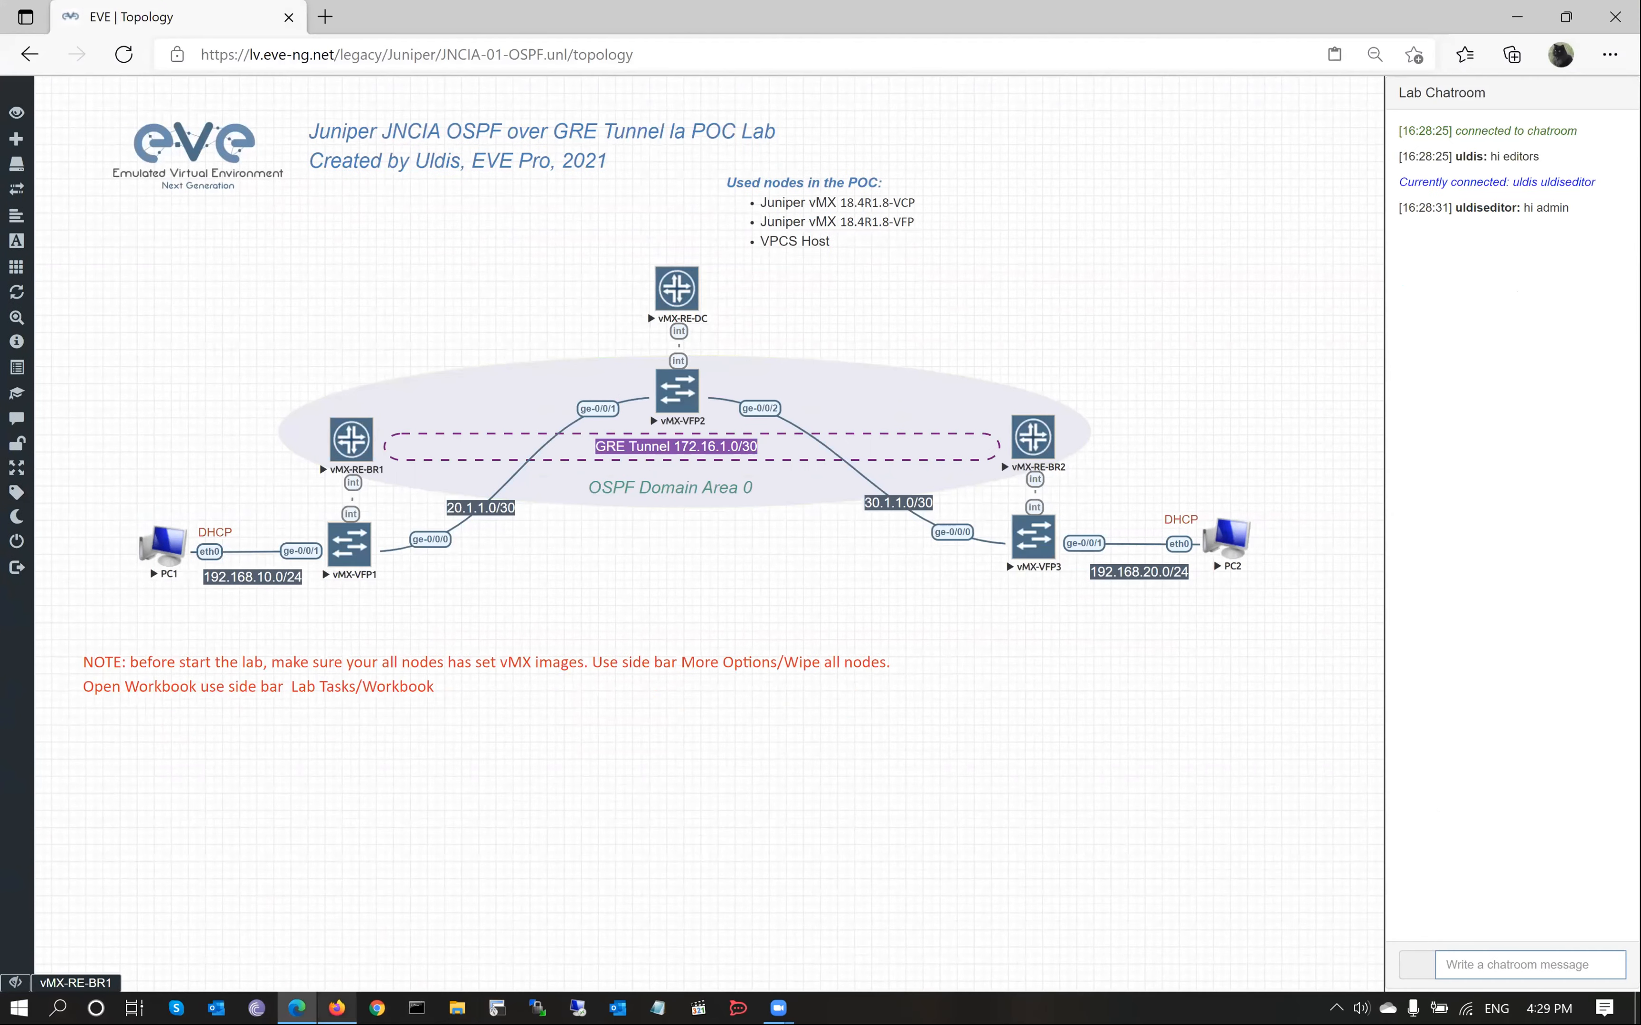
{"action": "key", "text": "alt+Tab"}
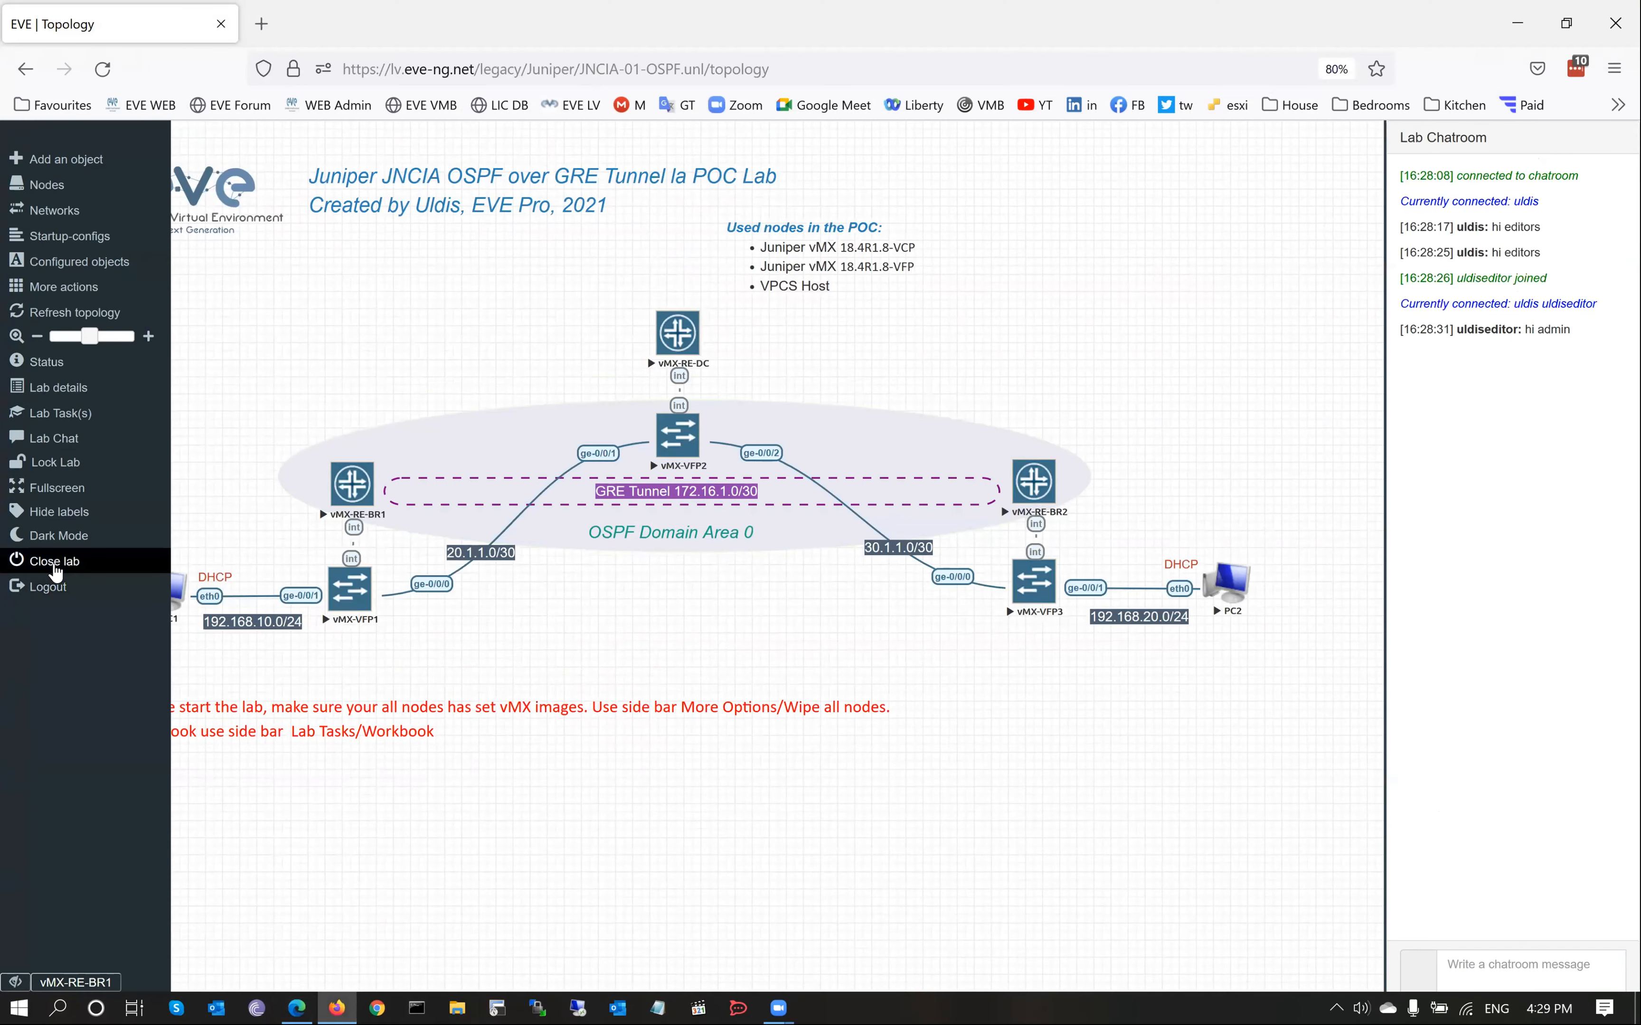
Step: Close the JNCIA-01-OSPF lab in the admin's session and open the Cluster Management page
{"action": "left_click", "coordinate": [56, 563]}
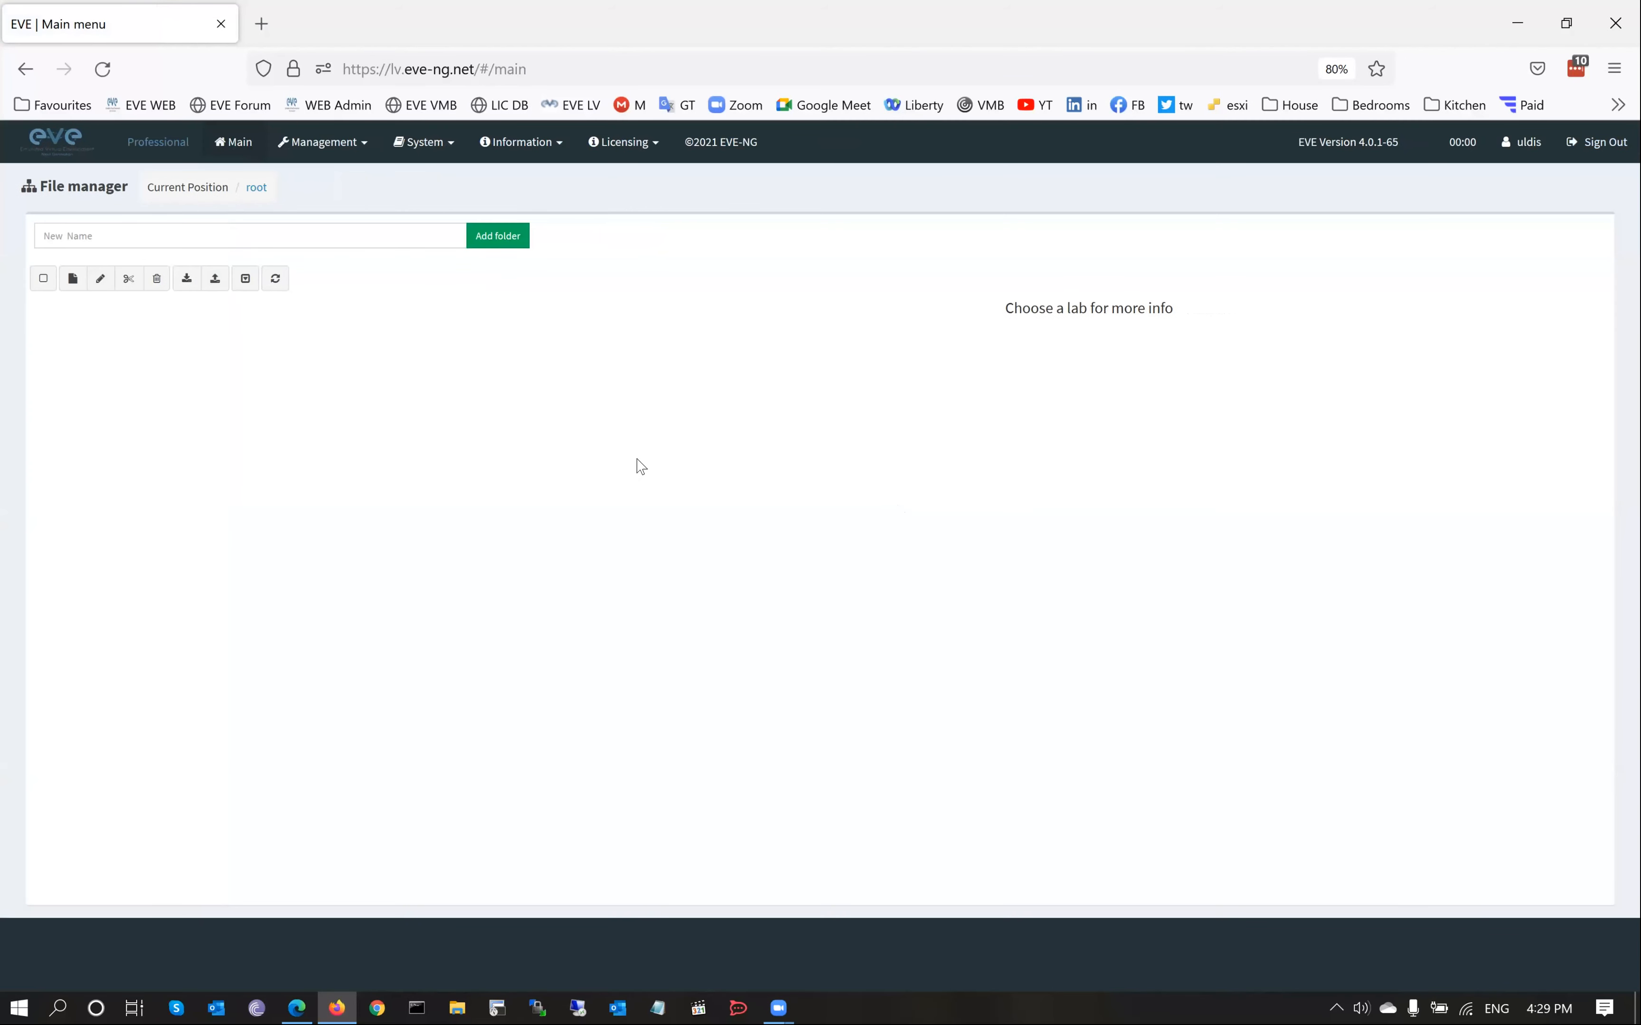
{"action": "left_click", "coordinate": [431, 144]}
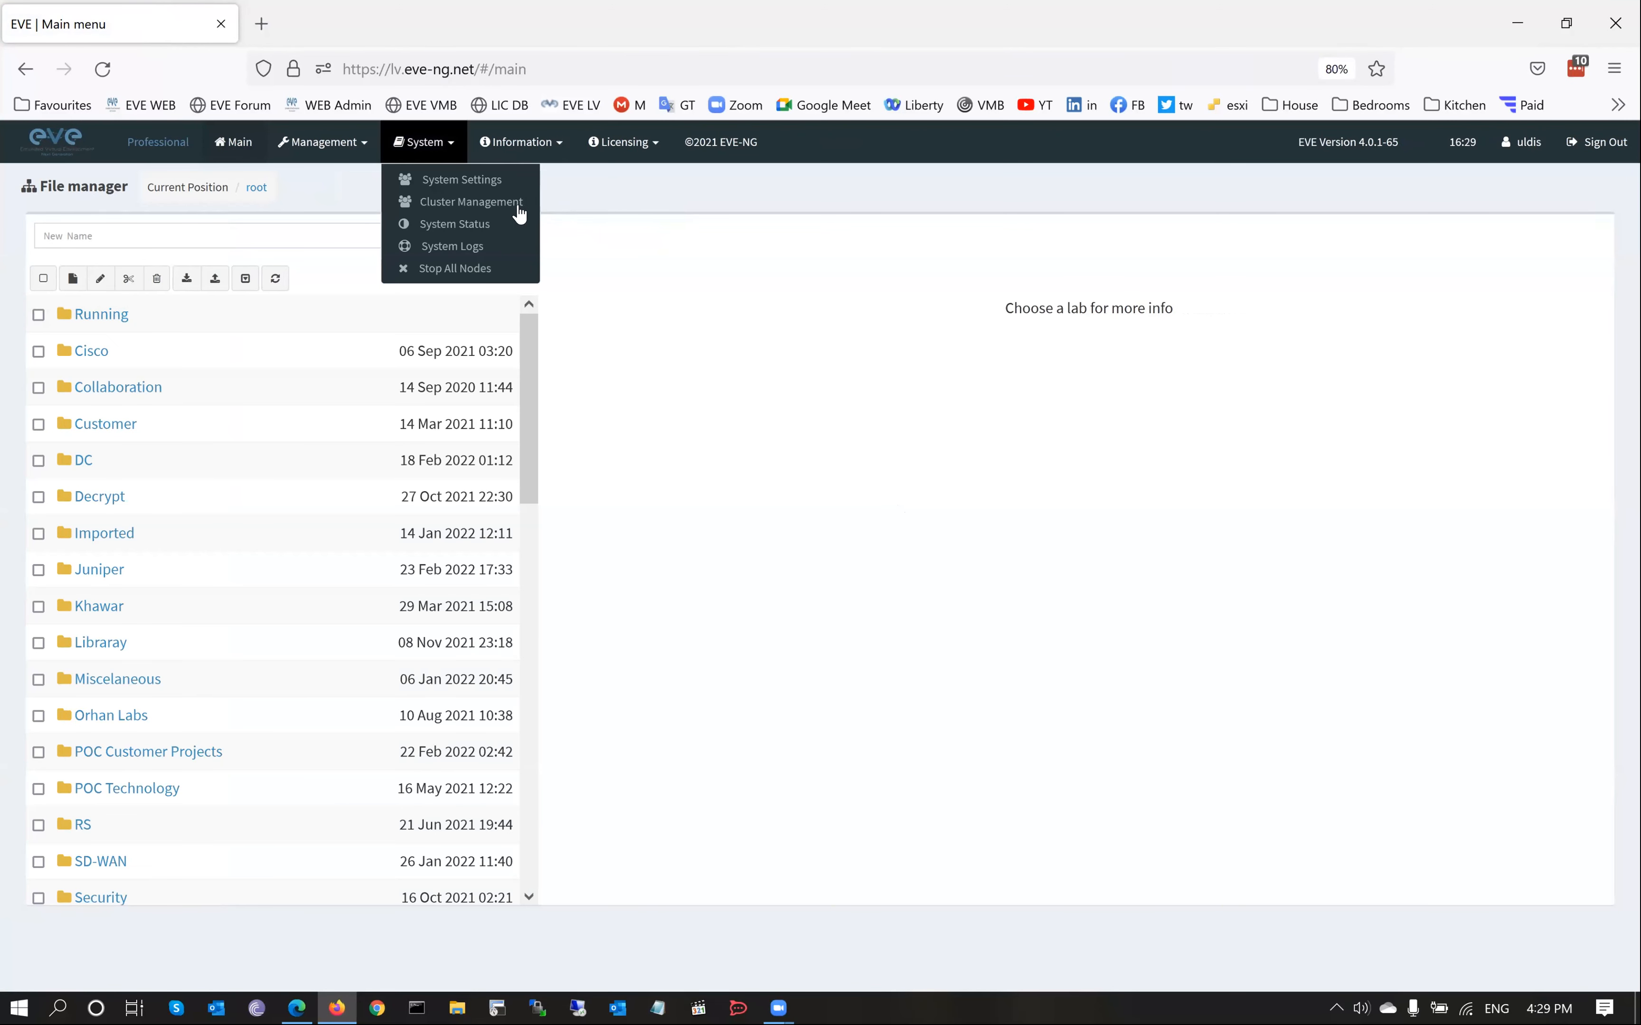
{"action": "left_click", "coordinate": [478, 202]}
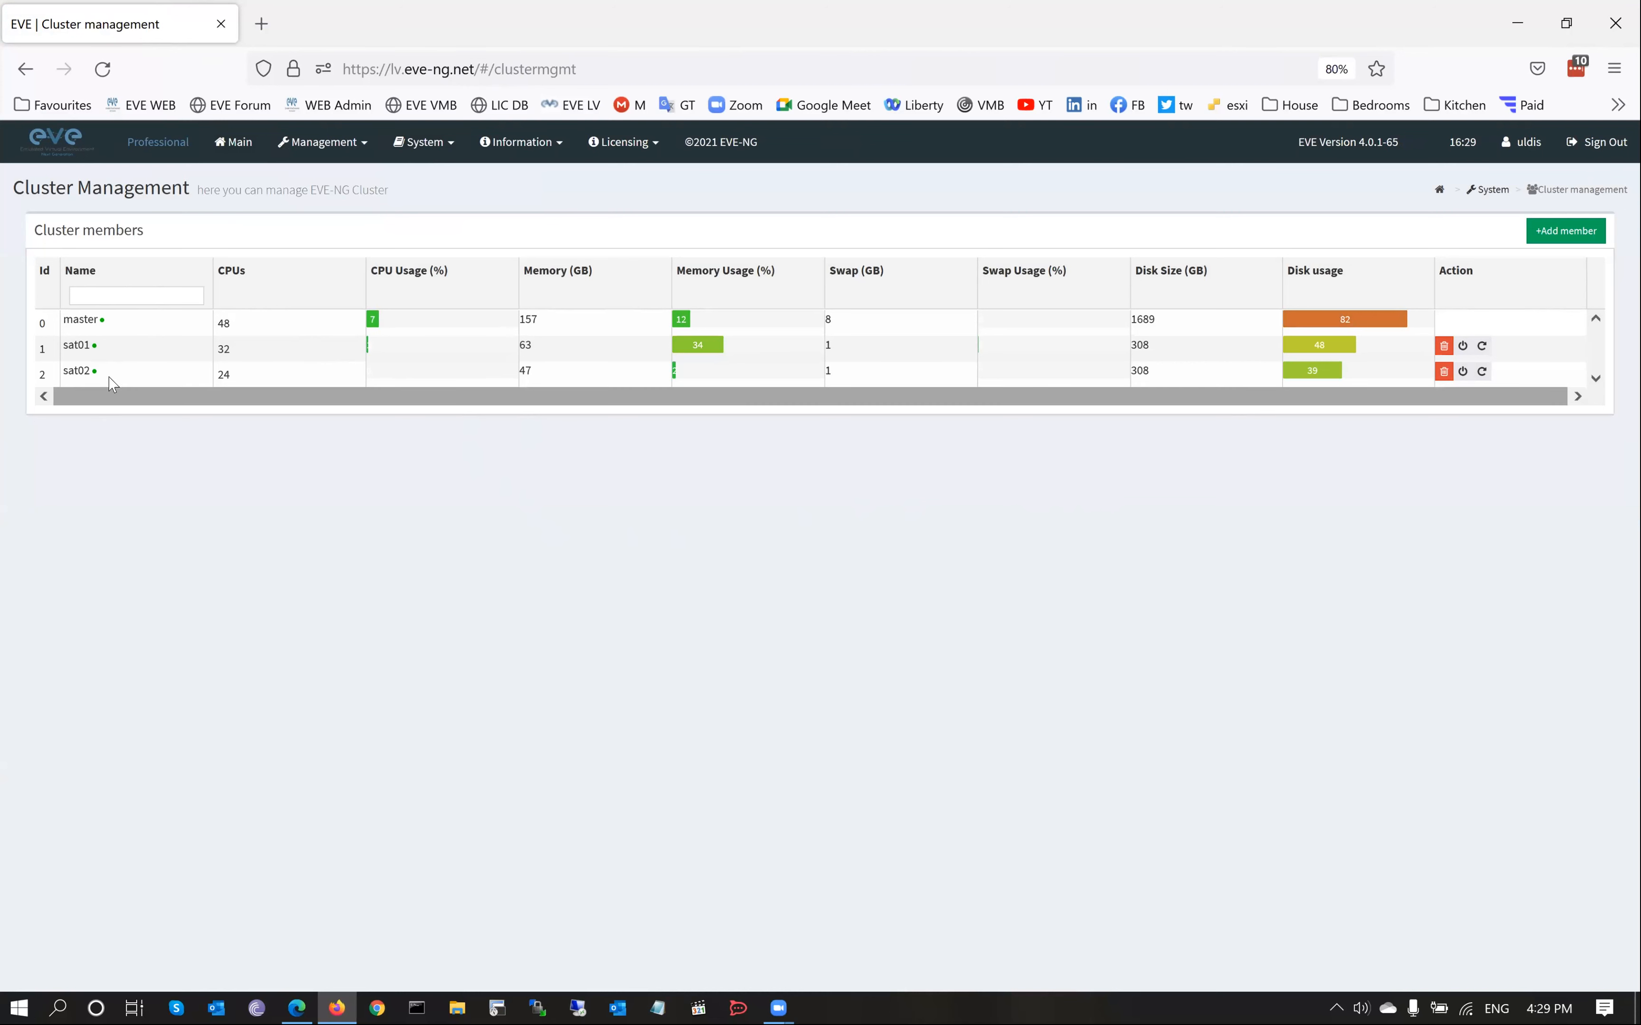
Step: Review the master, sat01 and sat02 entries in the cluster members list
{"action": "left_click_drag", "start_coordinate": [62, 318], "coordinate": [101, 385]}
{"action": "left_click", "coordinate": [853, 573]}
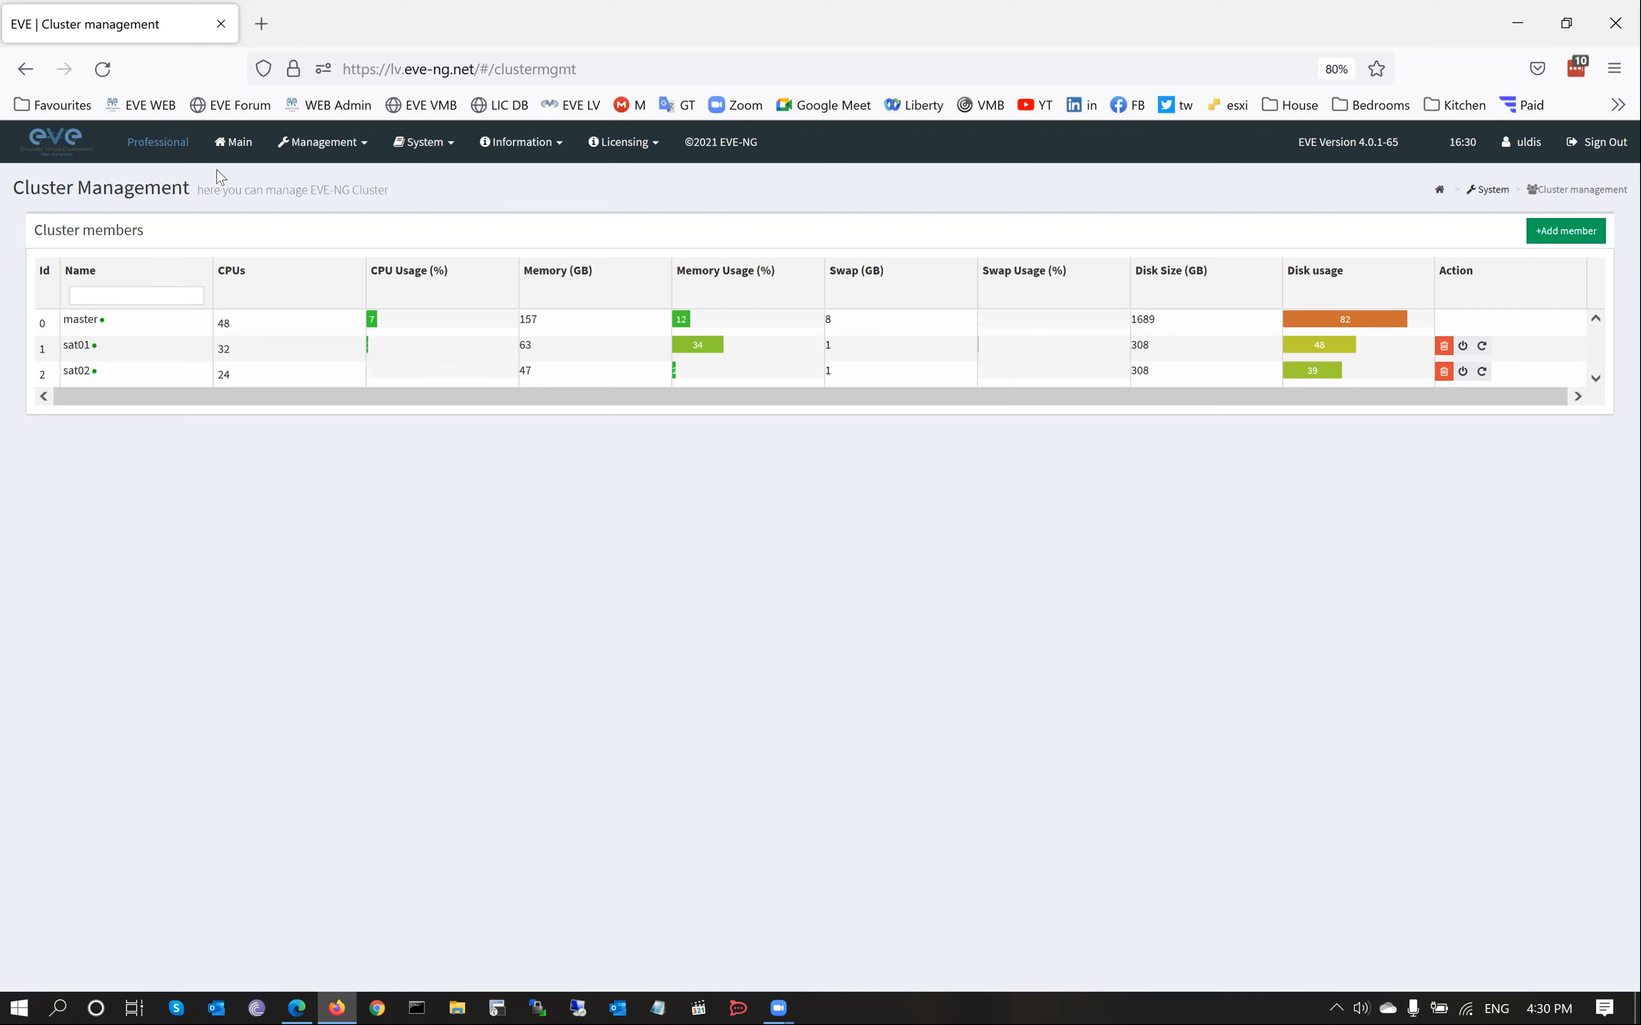
Step: Return to the file manager and open the EW Firepower Project lab from the POC Customer Projects folder
{"action": "left_click", "coordinate": [234, 143]}
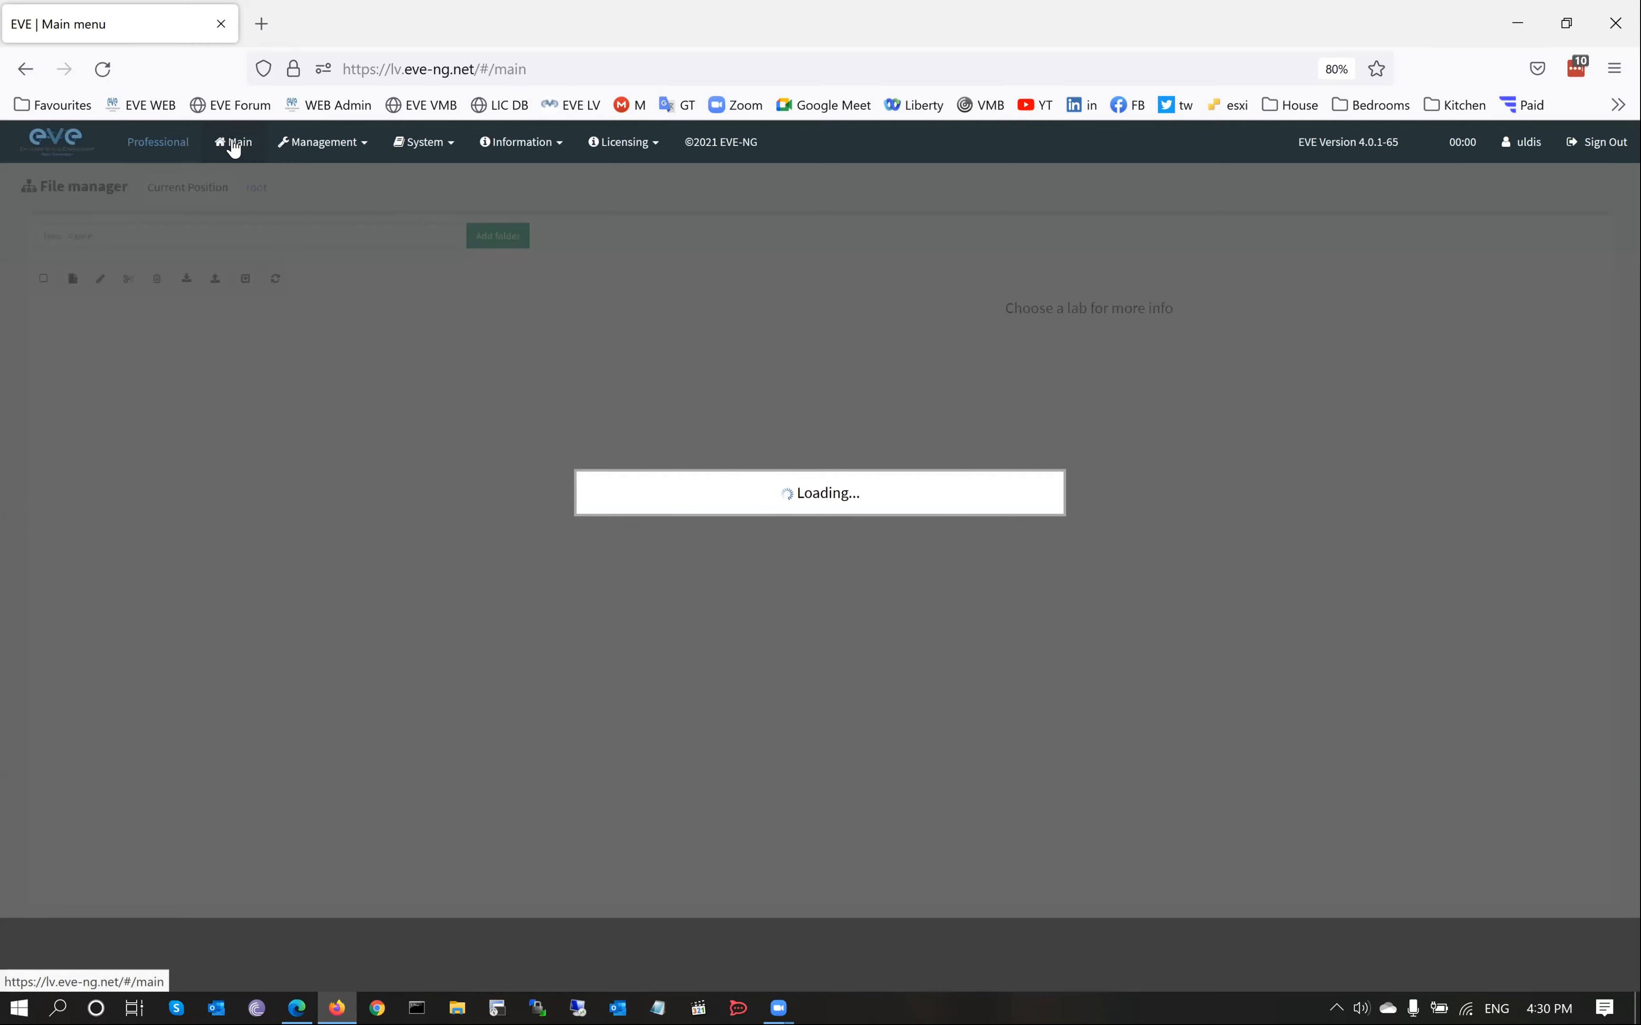
{"action": "scroll", "coordinate": [136, 577], "scroll_direction": "down", "scroll_amount": 5}
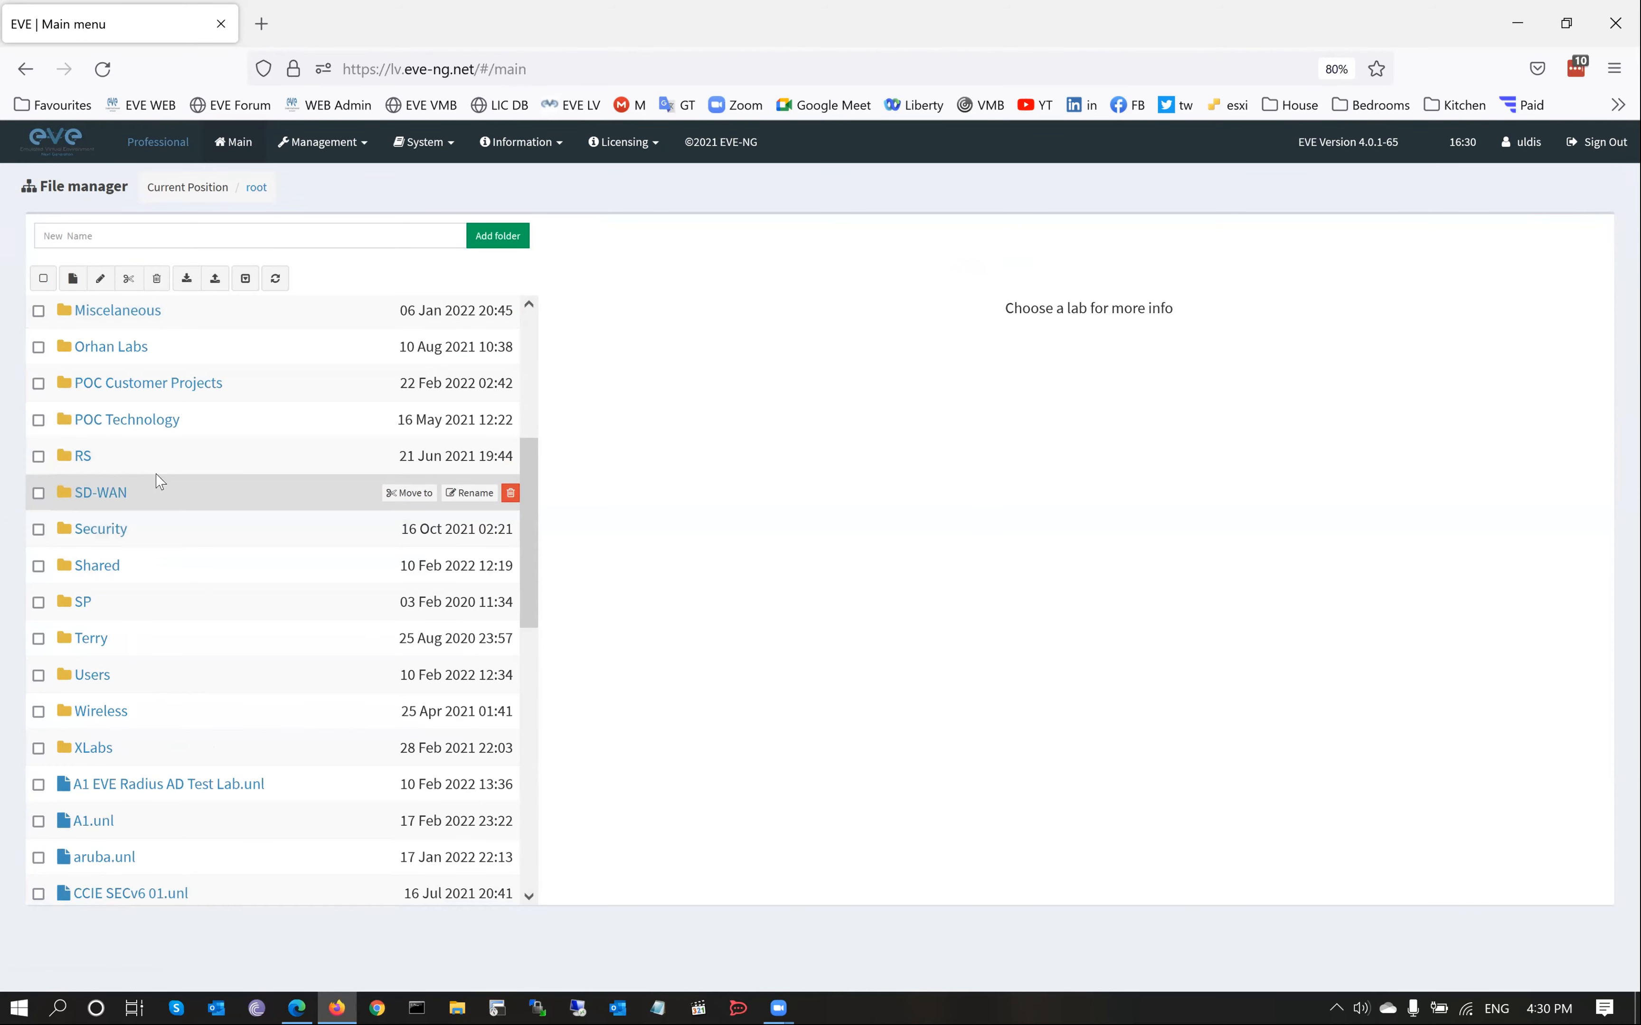
{"action": "scroll", "coordinate": [157, 482], "scroll_direction": "up", "scroll_amount": 3}
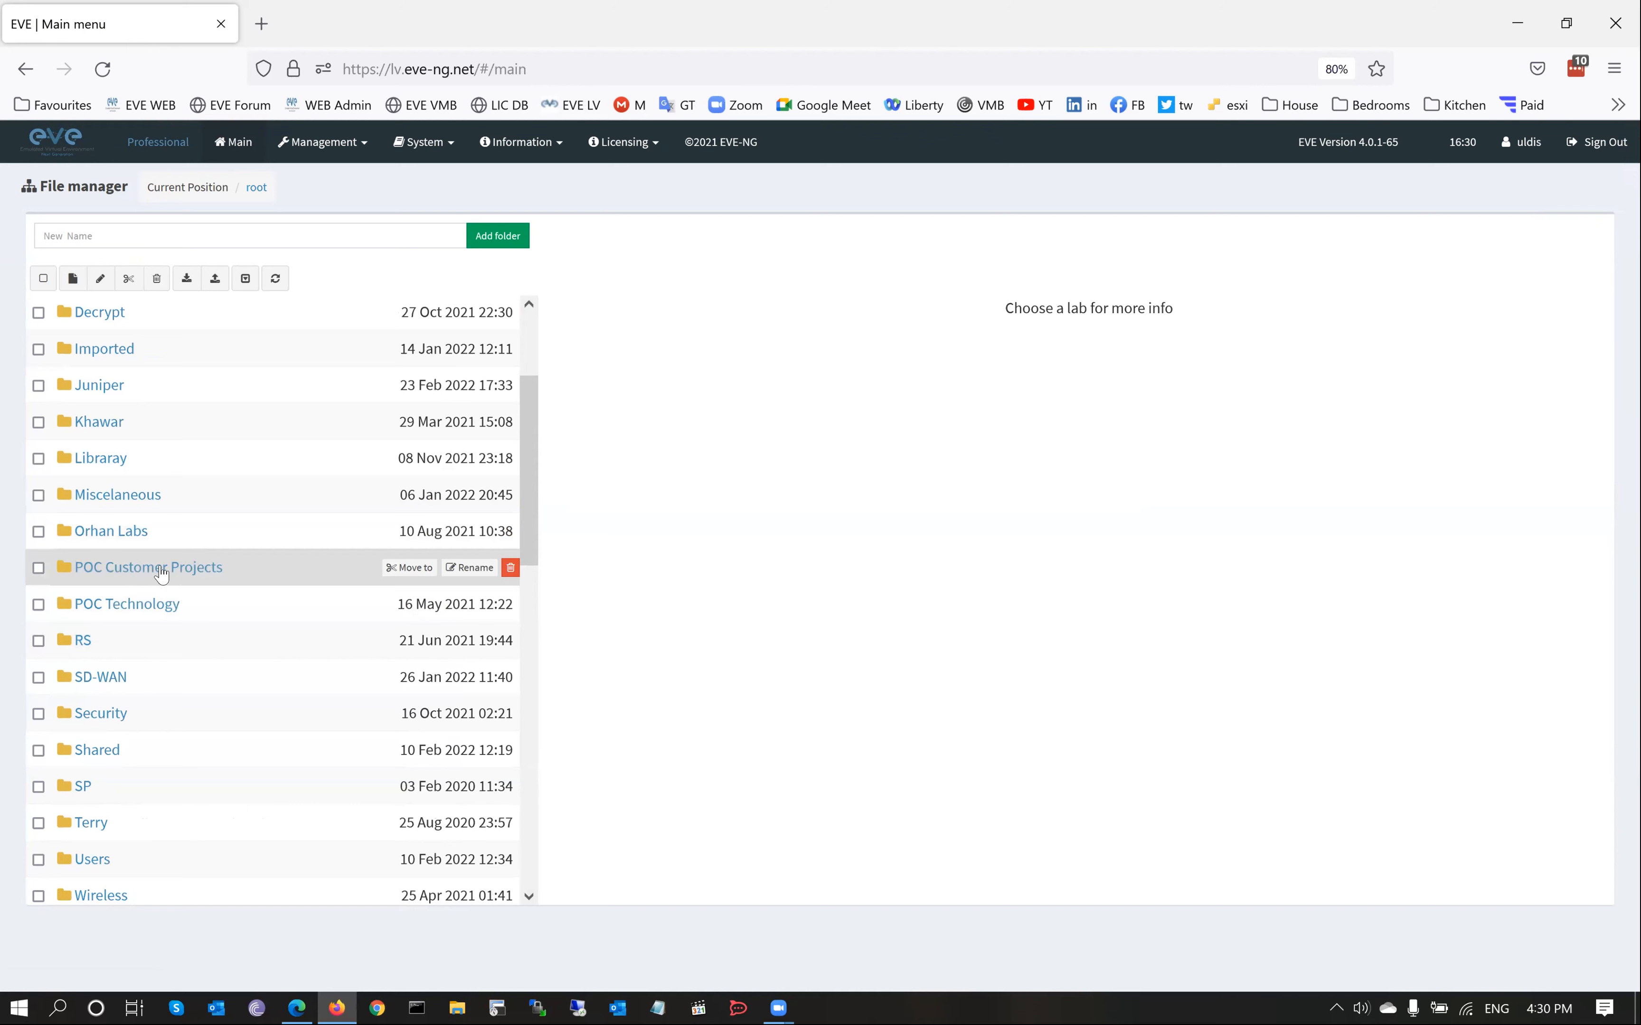
{"action": "left_click", "coordinate": [176, 570]}
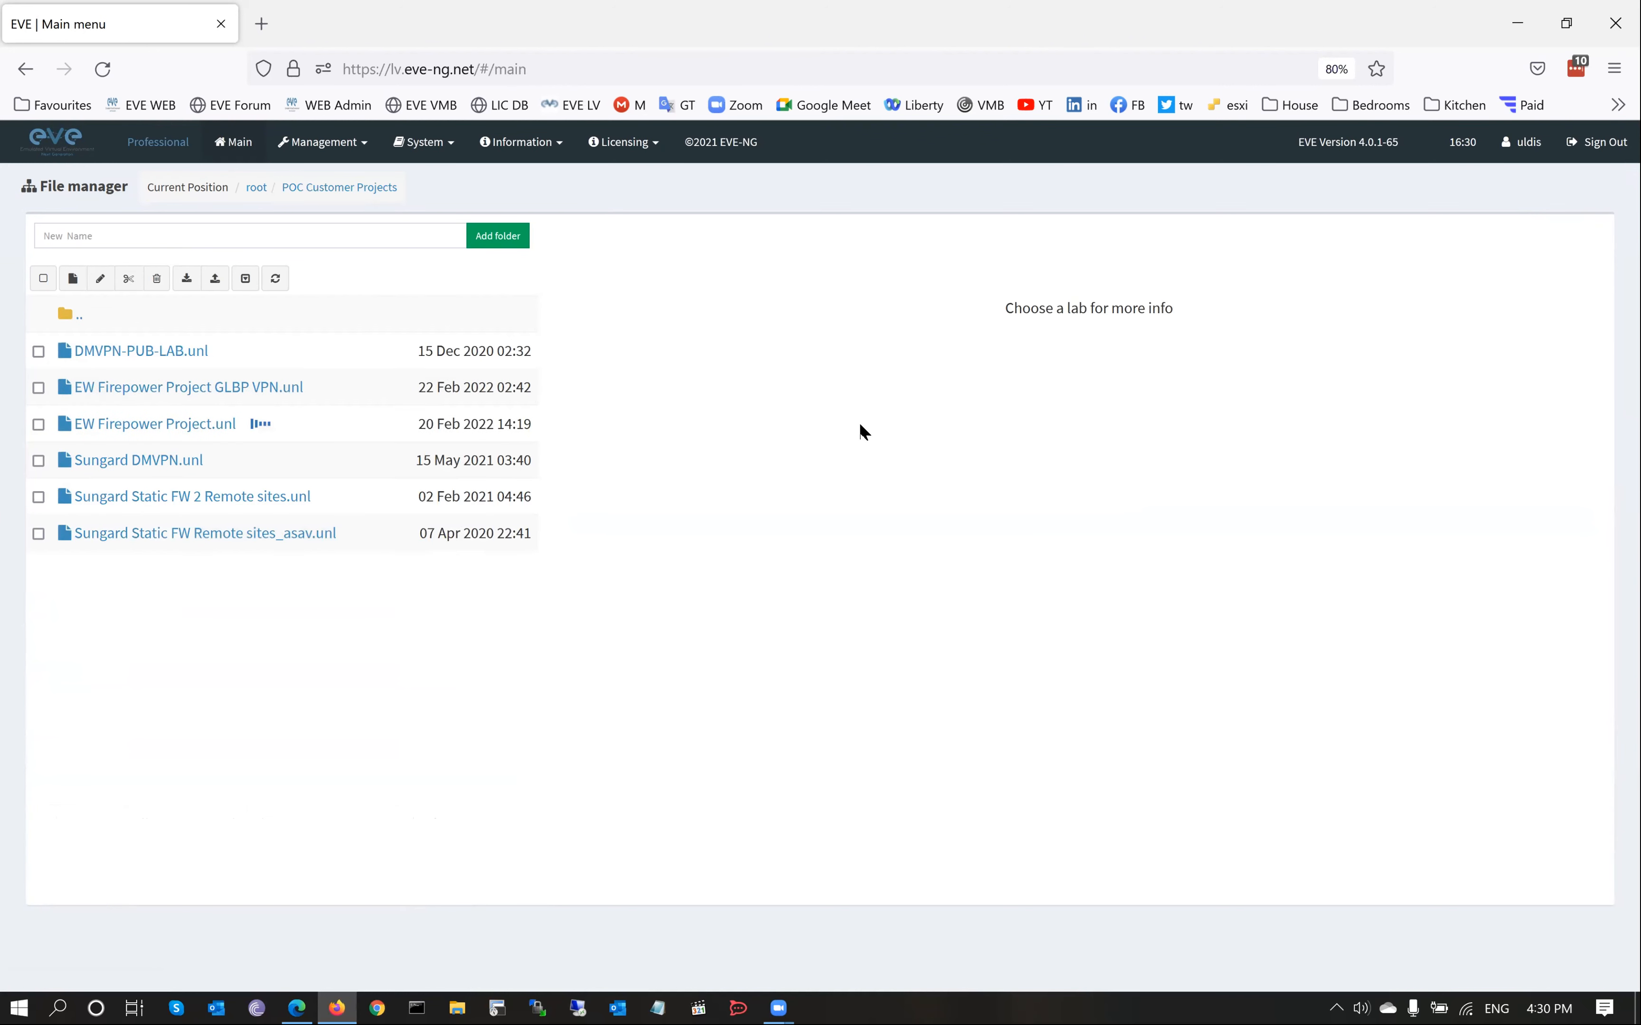
{"action": "left_click", "coordinate": [656, 764]}
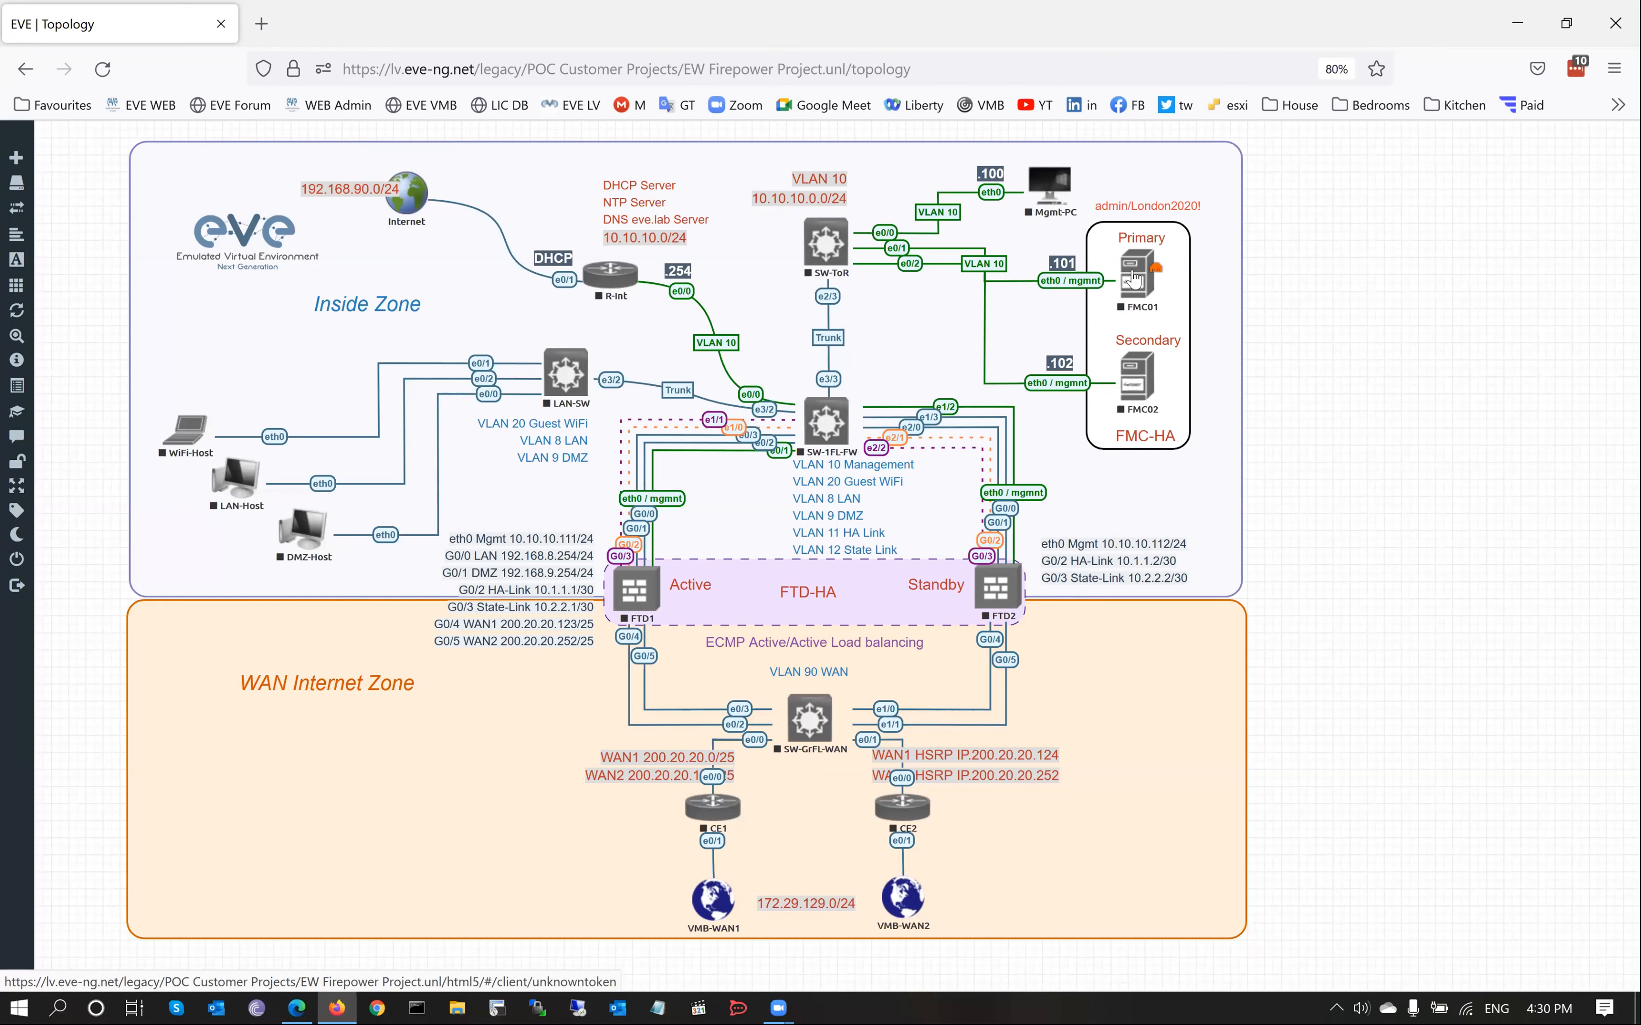
Step: Open the lab's configured nodes list and check the satellite assignments of FMC01 and FMC02, keeping sat01 and sat02 selected
{"action": "right_click", "coordinate": [1134, 277]}
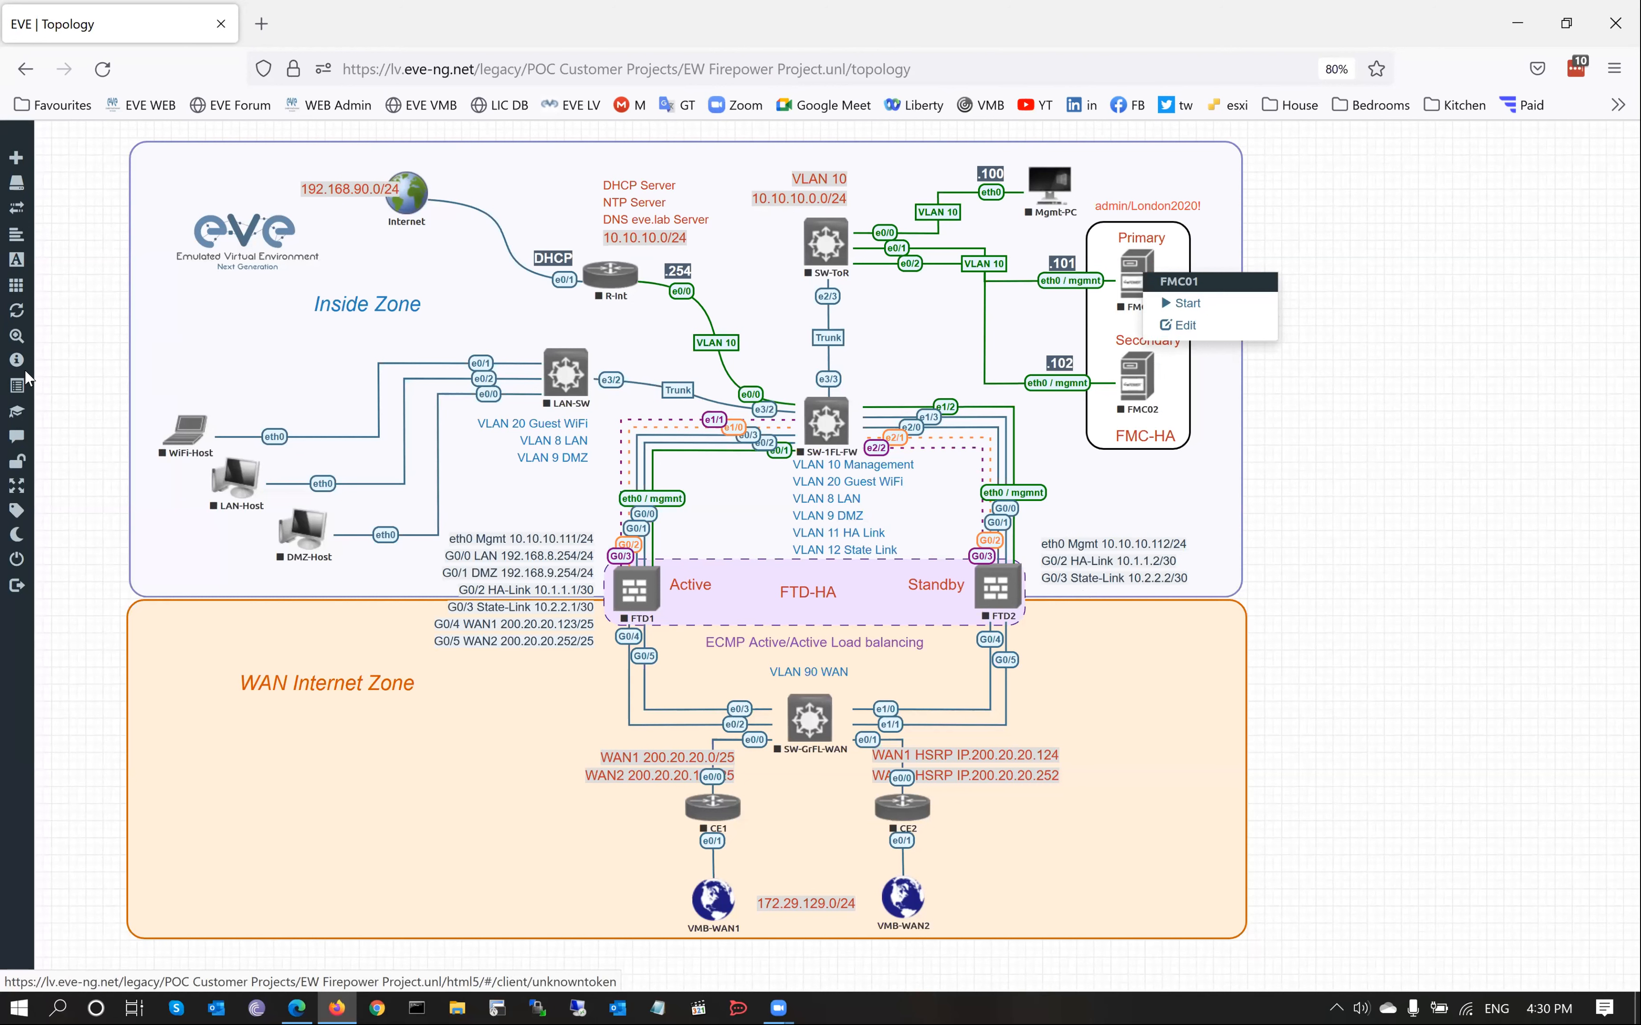
{"action": "left_click", "coordinate": [49, 191]}
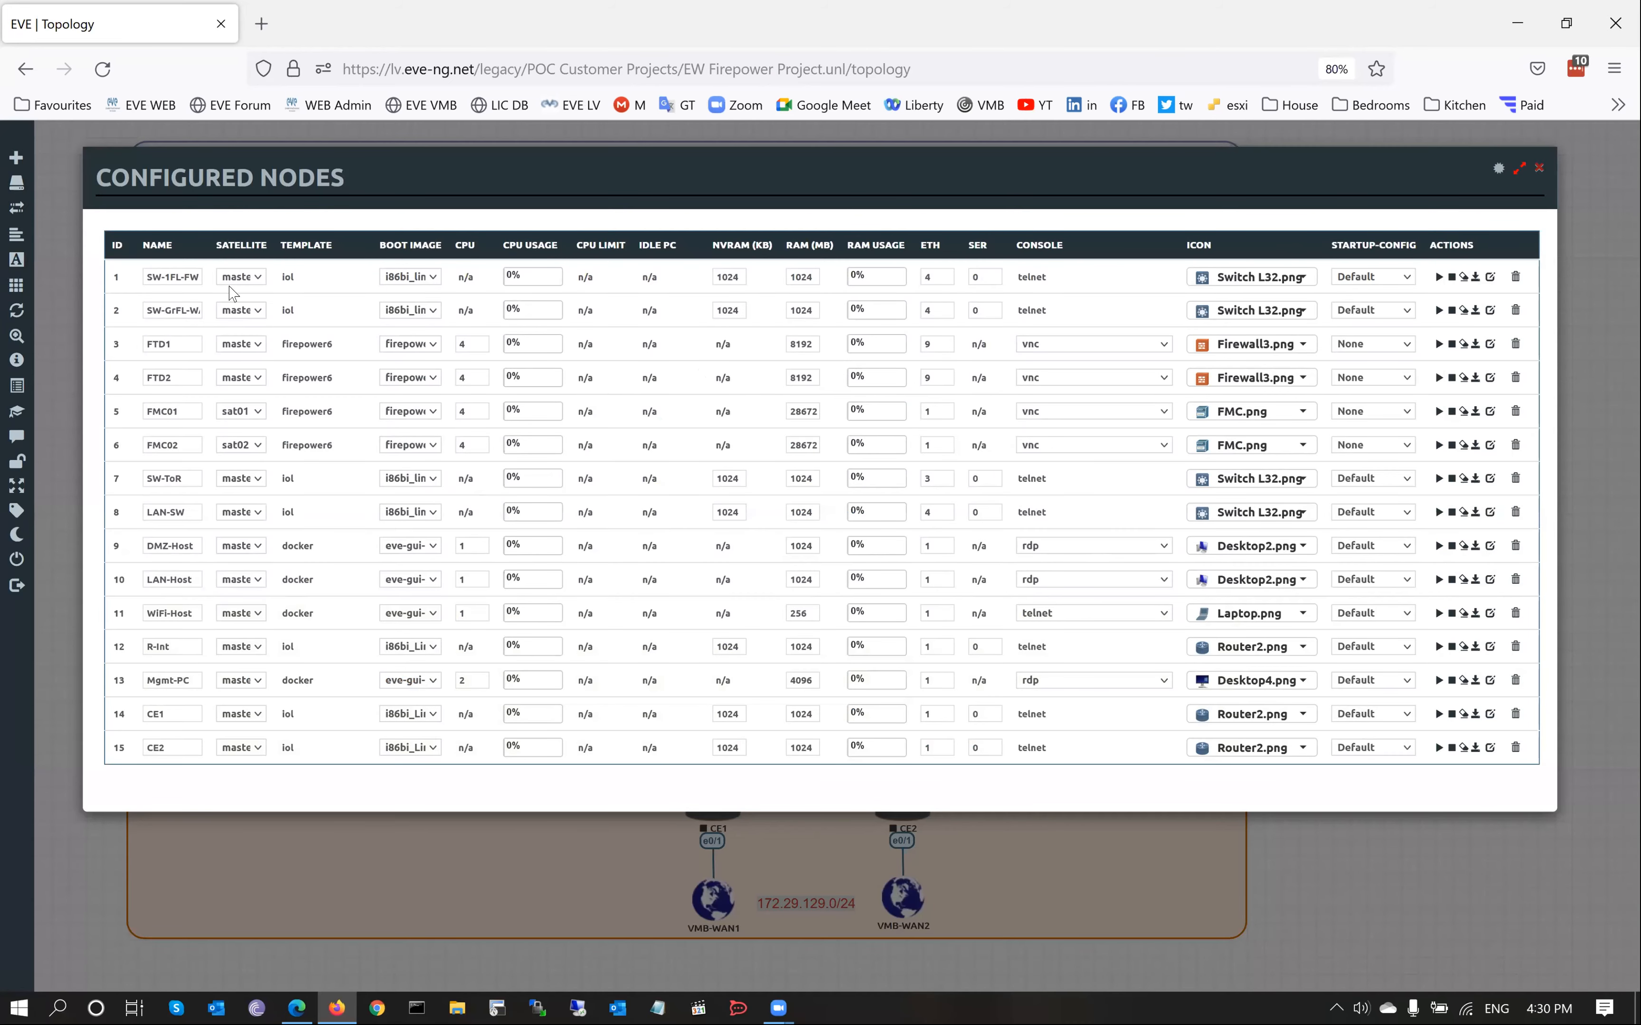
{"action": "left_click_drag", "start_coordinate": [191, 411], "coordinate": [174, 411]}
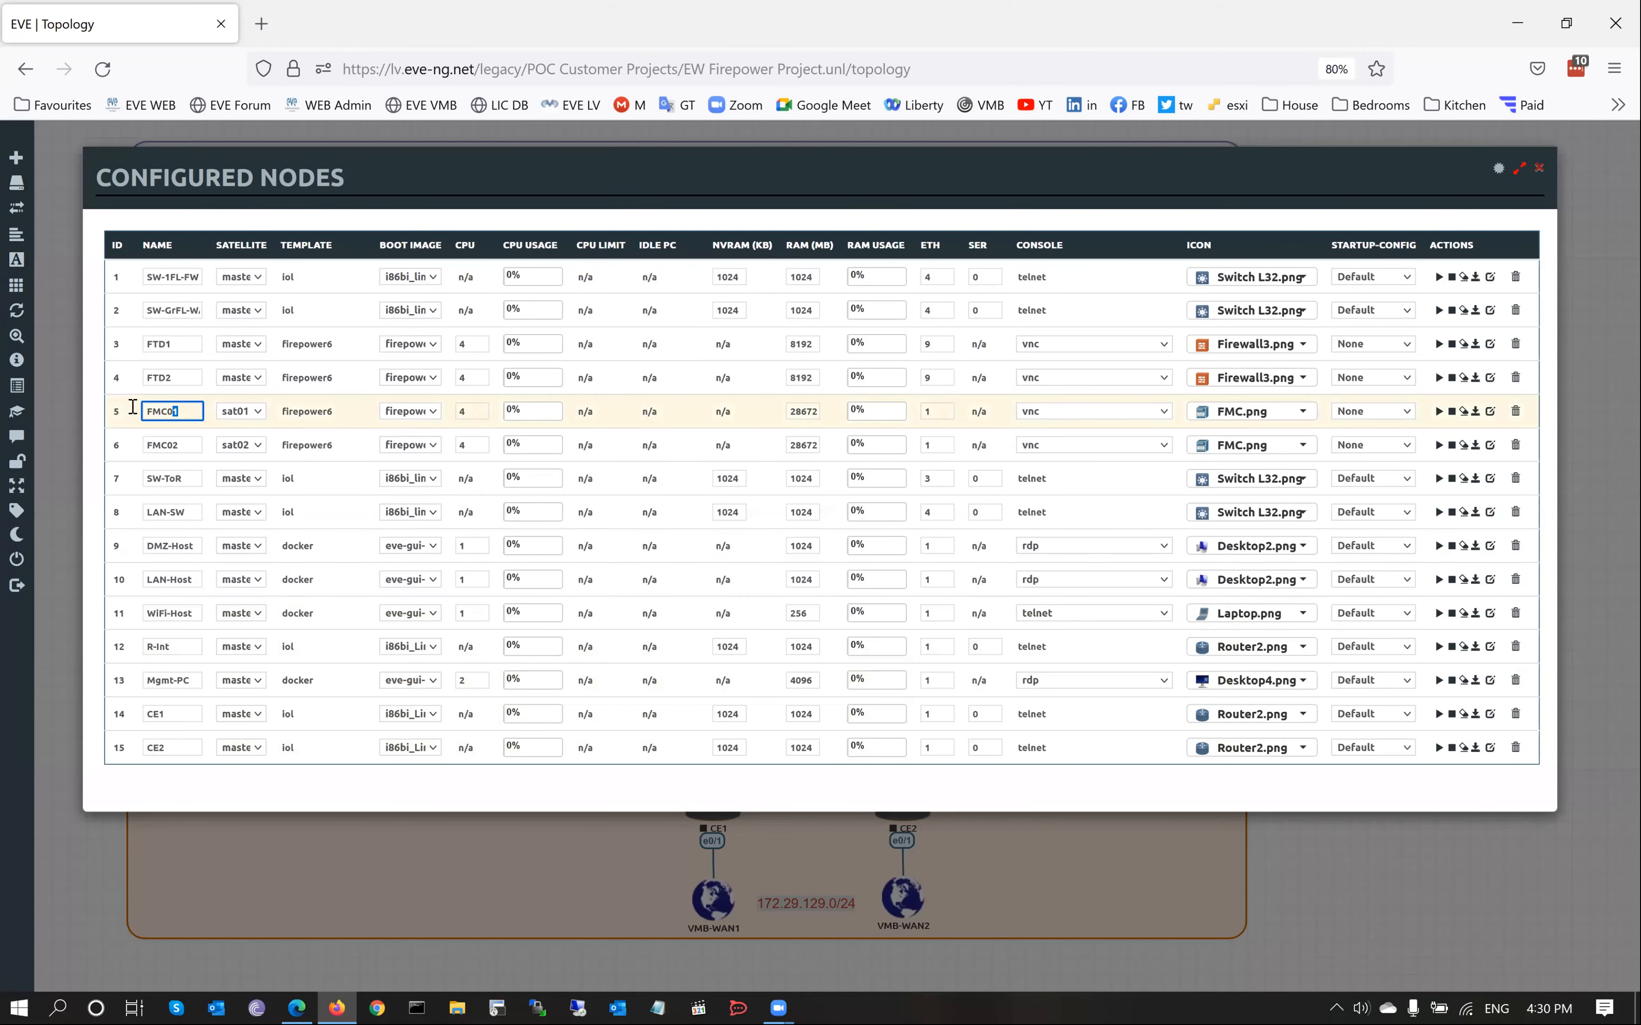
{"action": "left_click", "coordinate": [258, 412]}
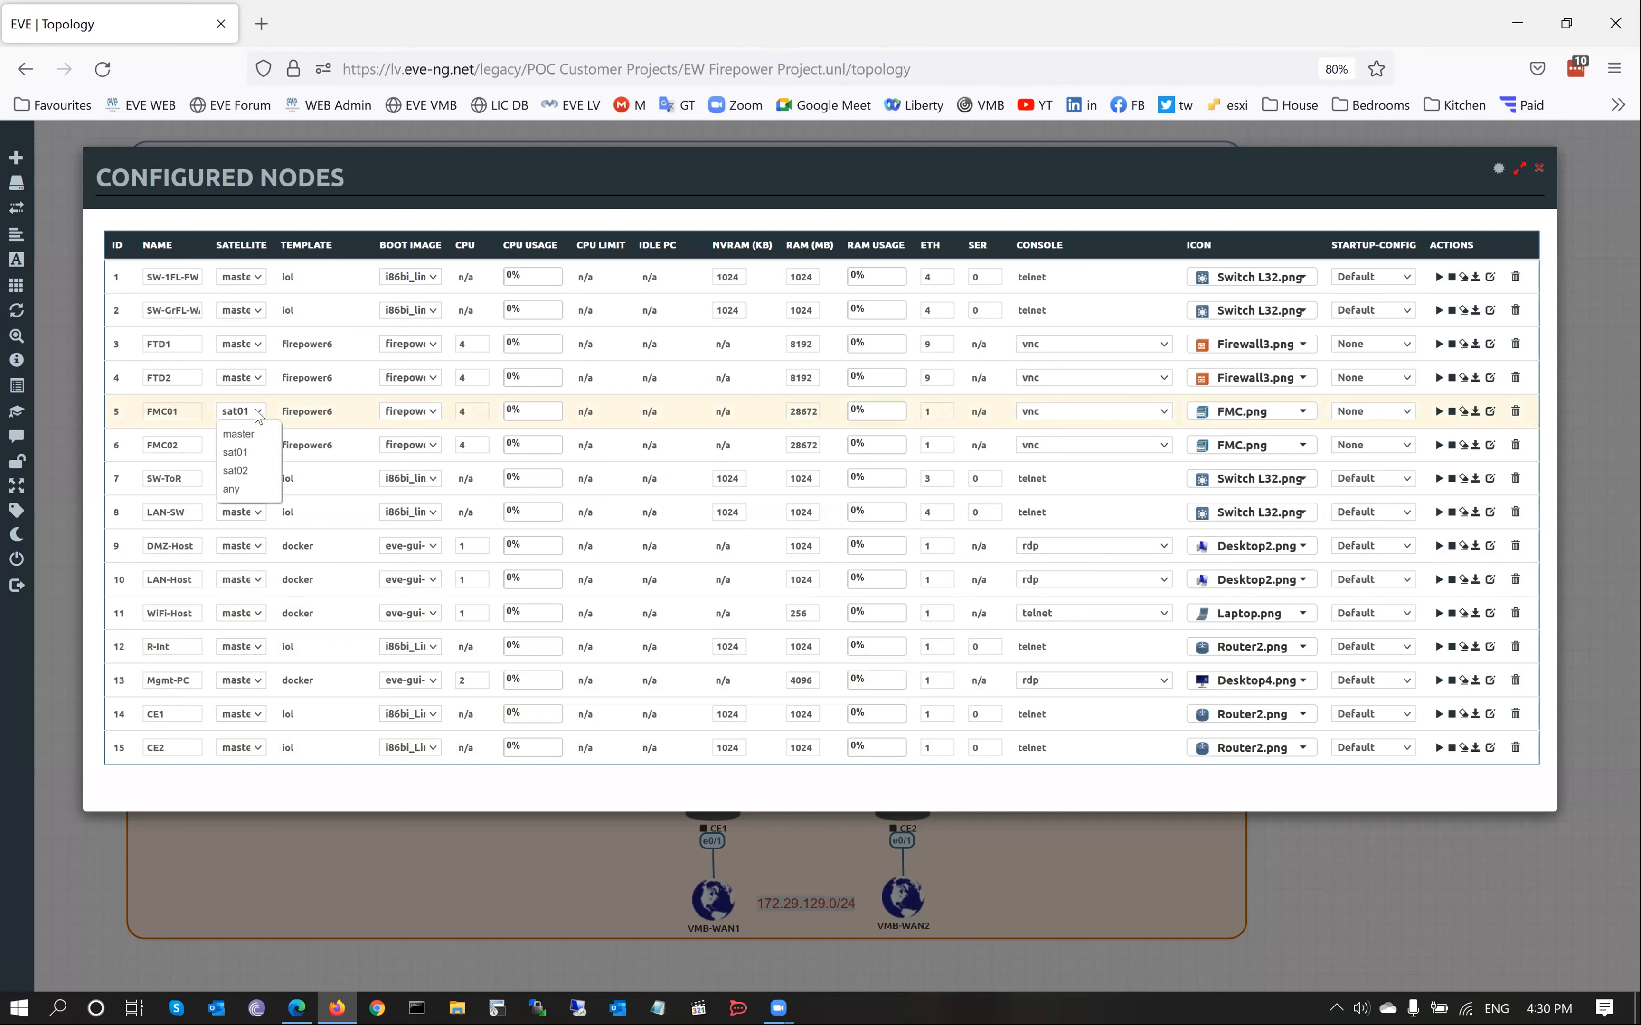
{"action": "left_click", "coordinate": [265, 450]}
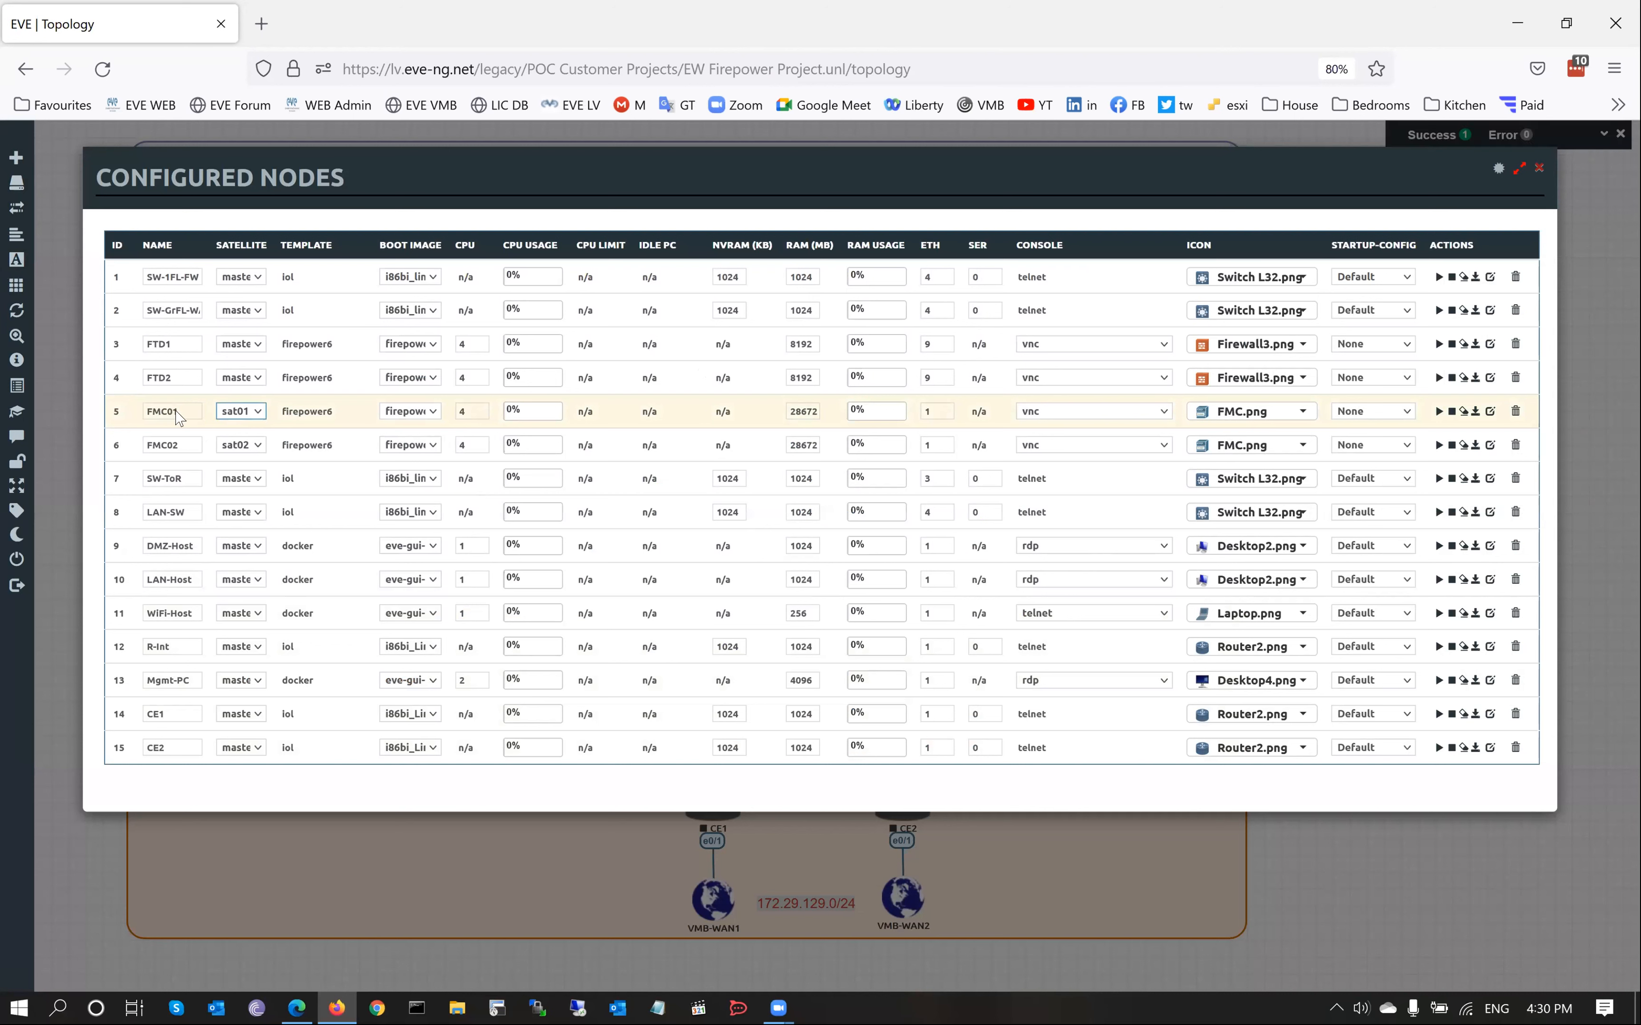
{"action": "left_click", "coordinate": [264, 451]}
{"action": "left_click", "coordinate": [263, 450]}
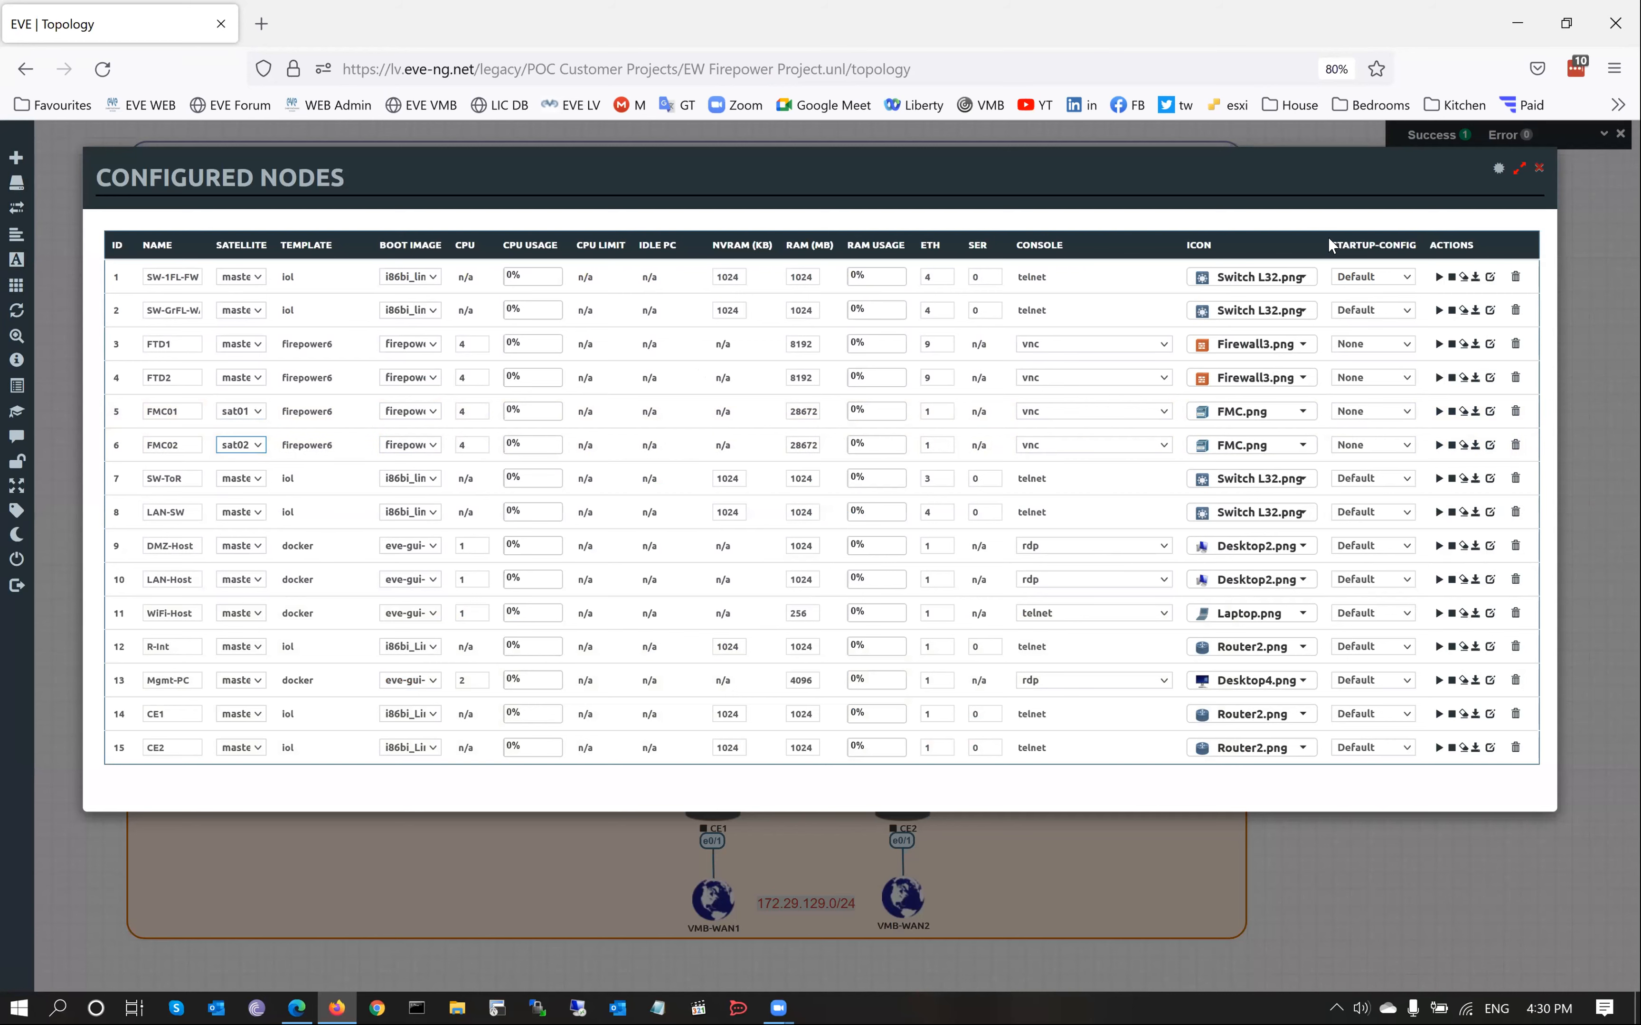
Step: Close the configured nodes list and the EW Firepower Project lab
{"action": "left_click", "coordinate": [1538, 168]}
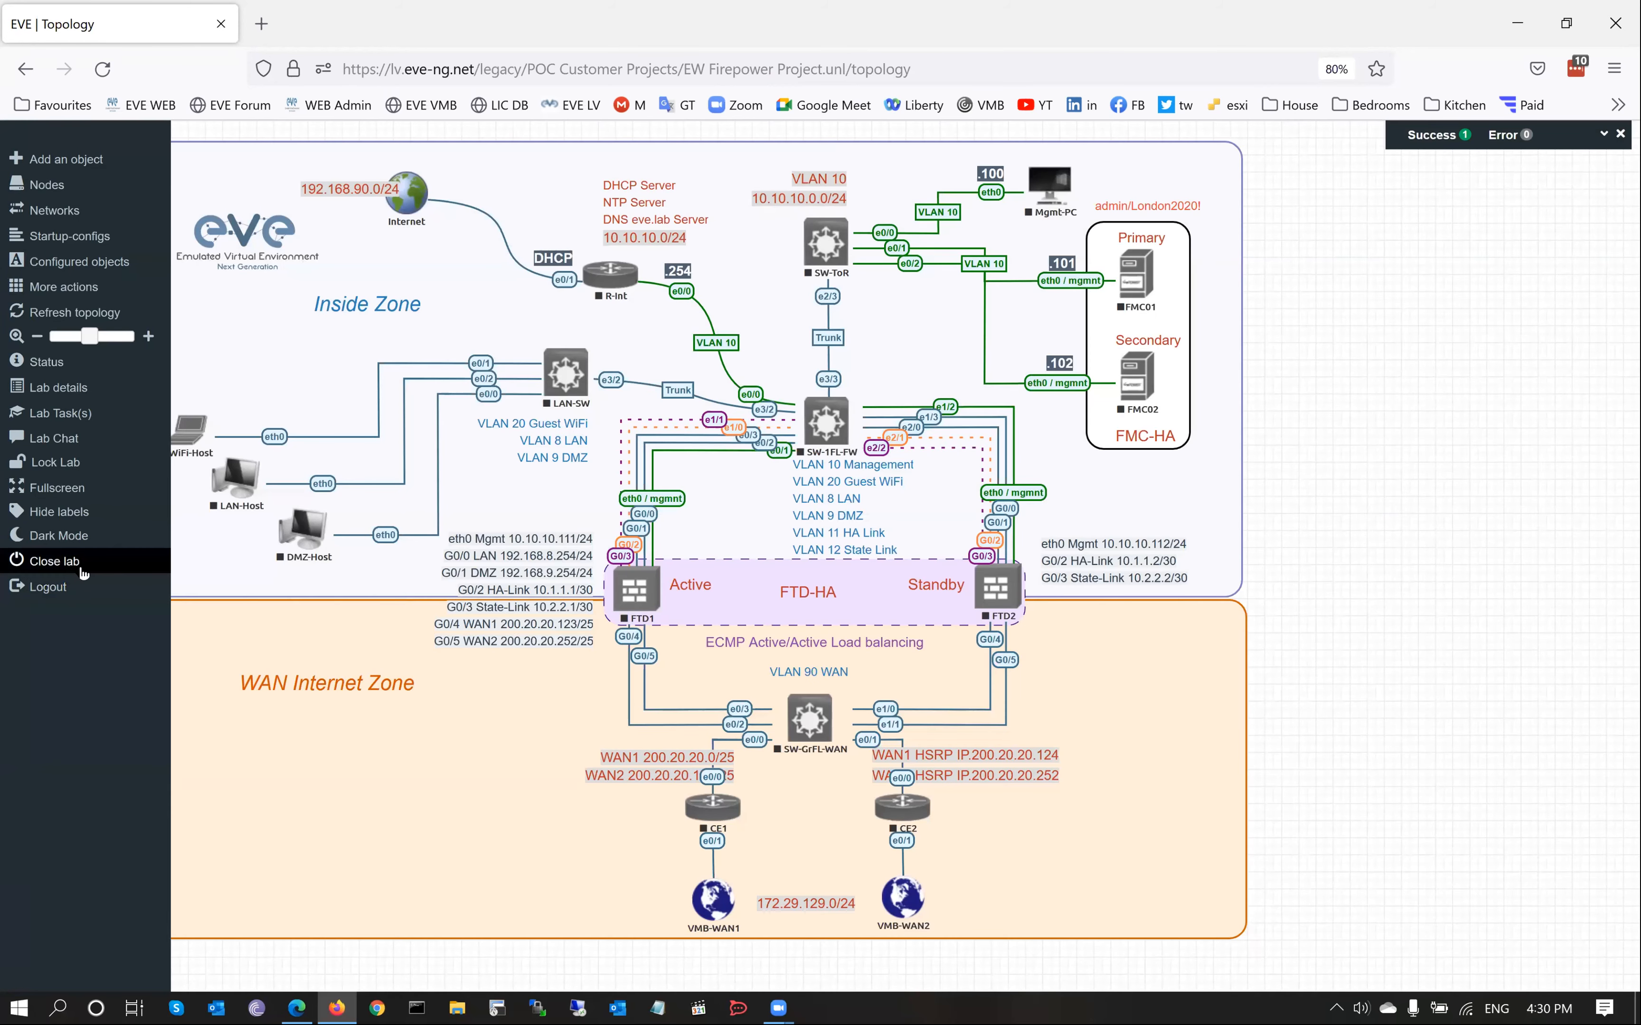
{"action": "left_click", "coordinate": [61, 561]}
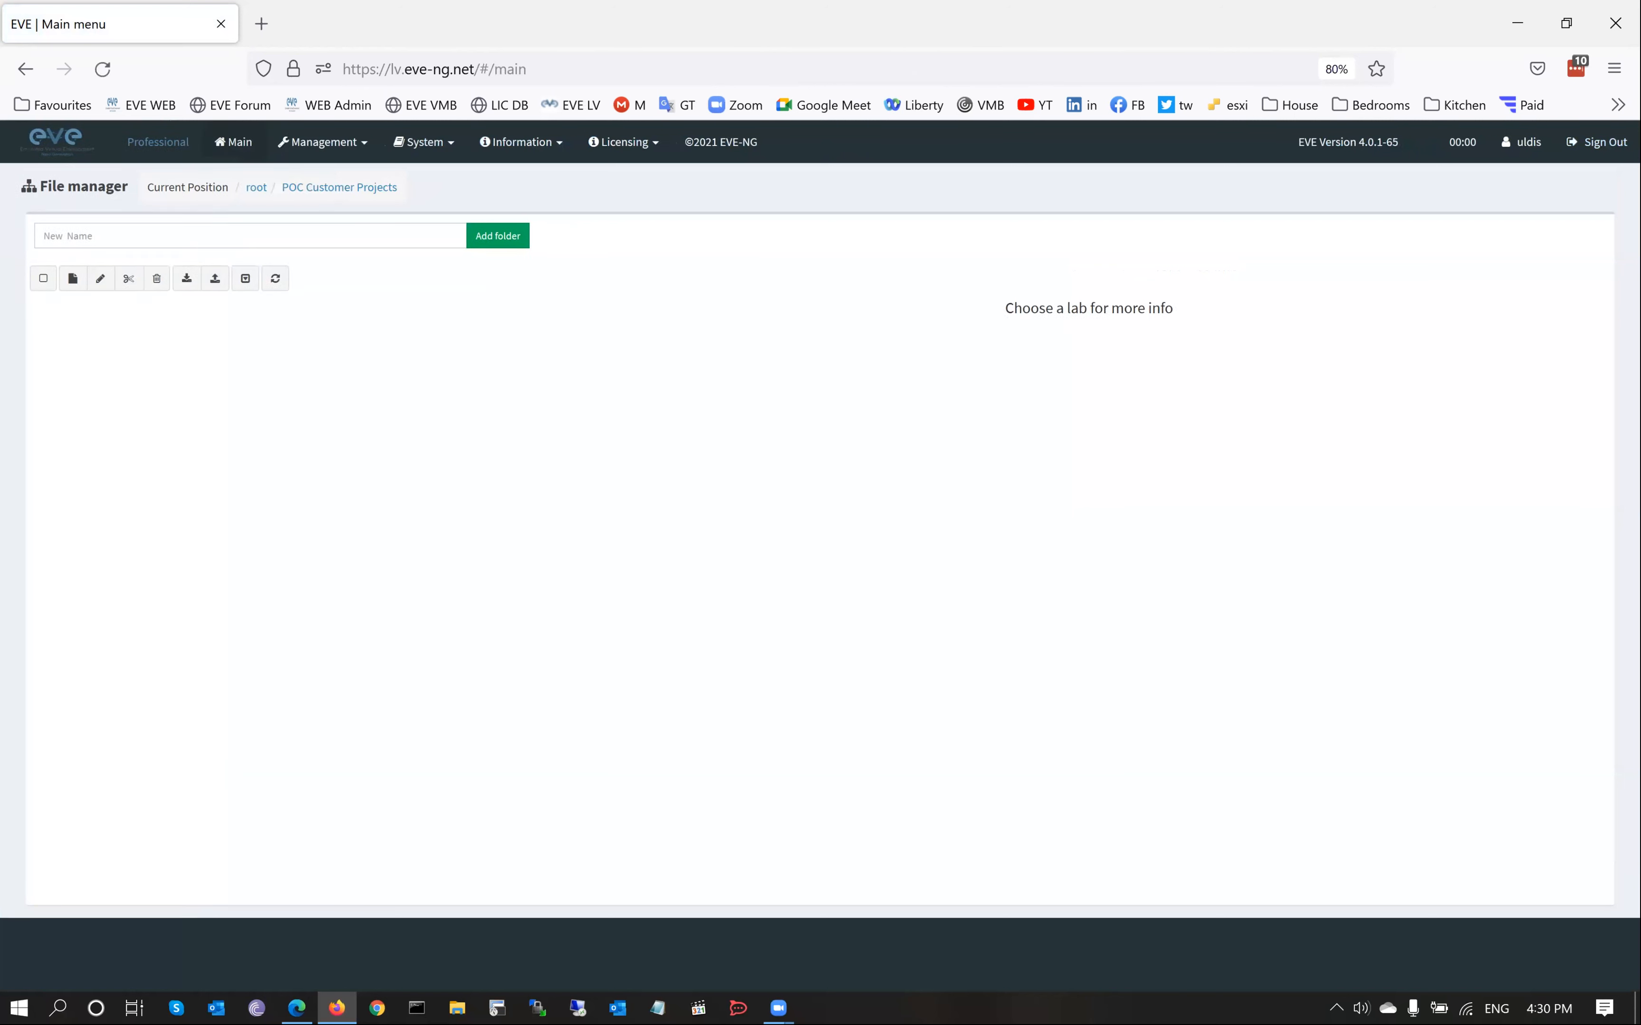